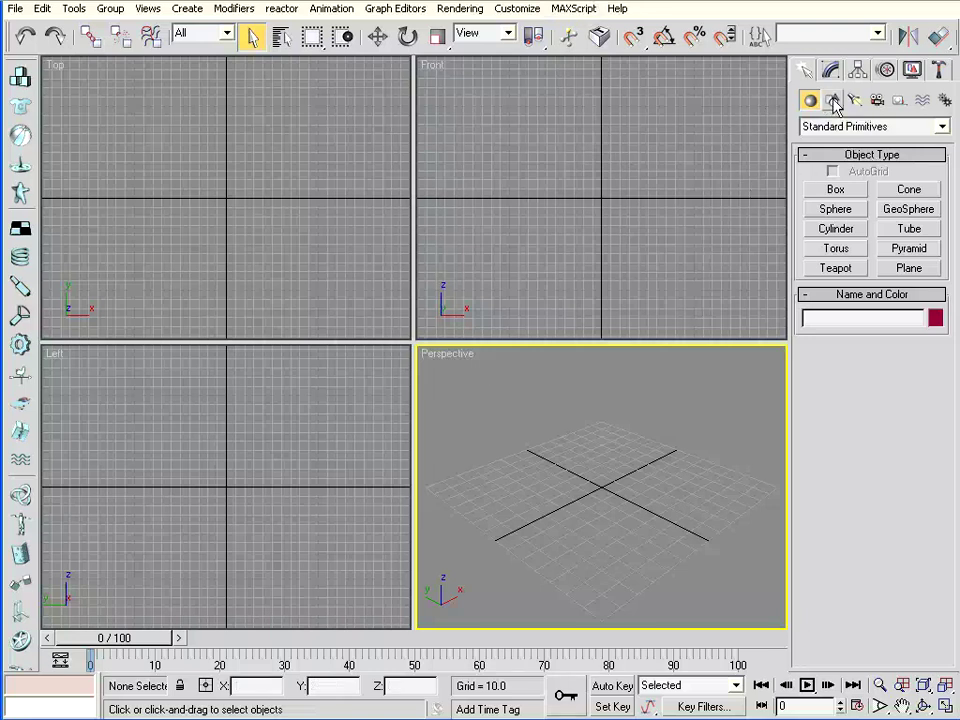
Create a text shape in the Front view reading 'asastudio.org'
left_click(833, 101)
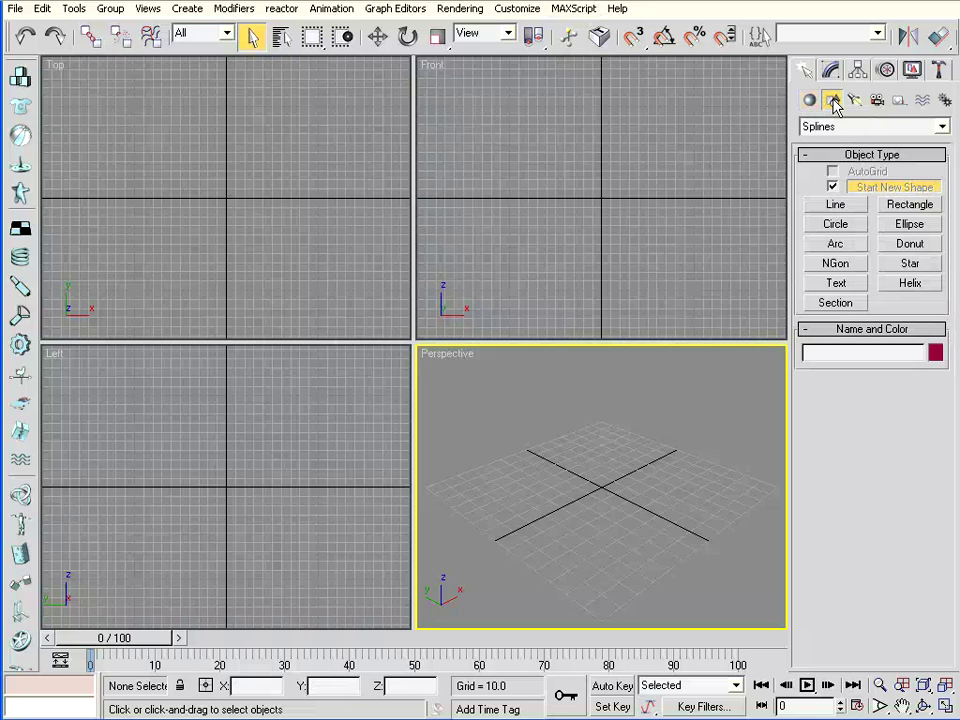
left_click(836, 285)
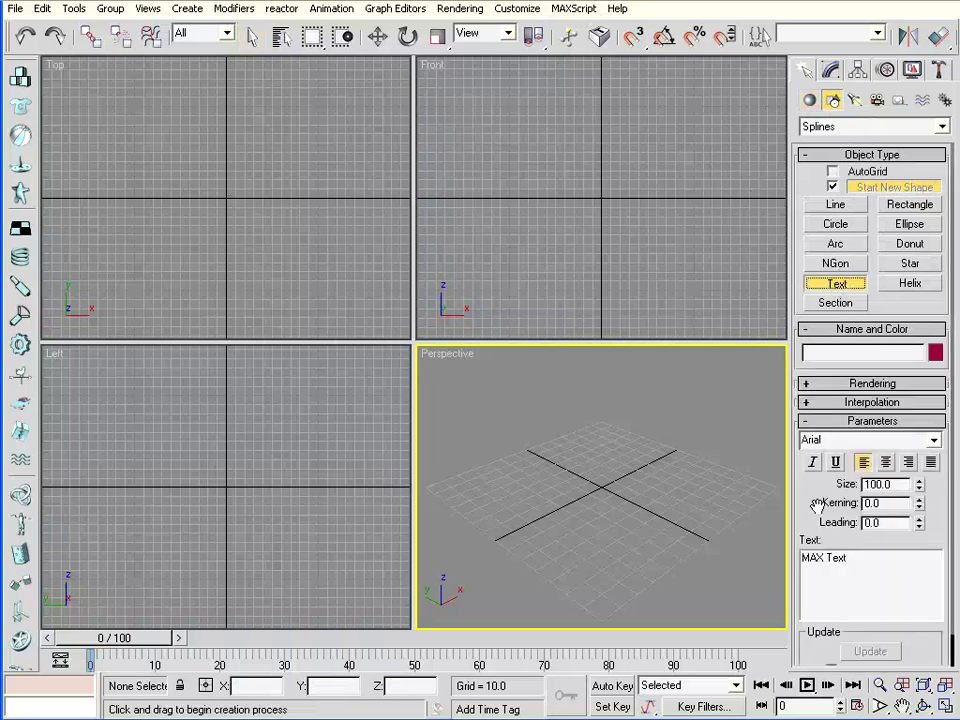
left_click_drag(821, 480, 822, 445)
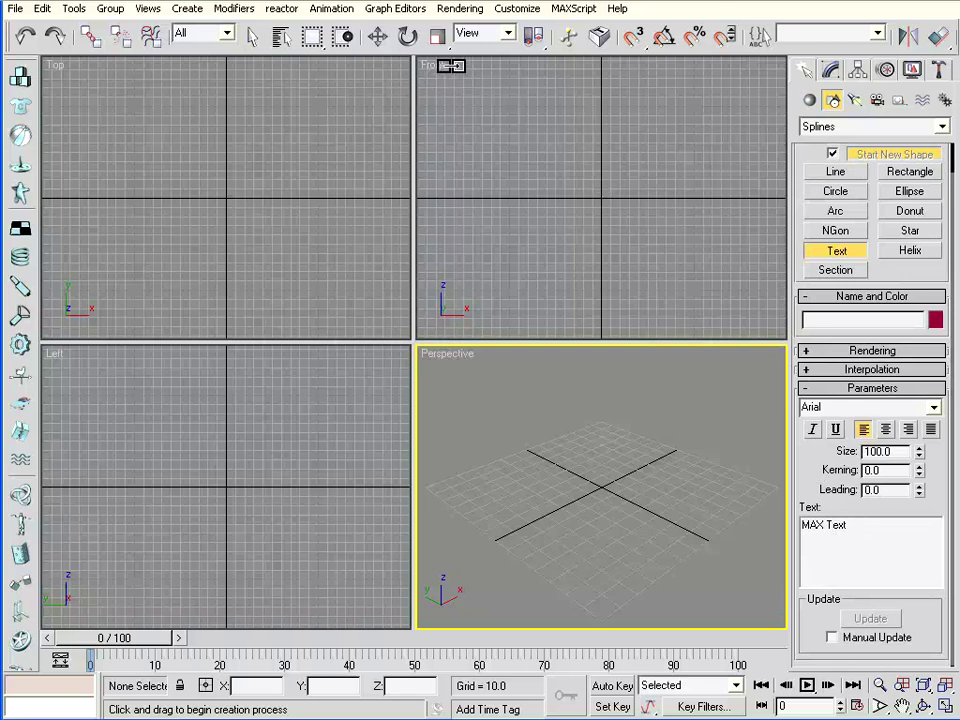
left_click(604, 179)
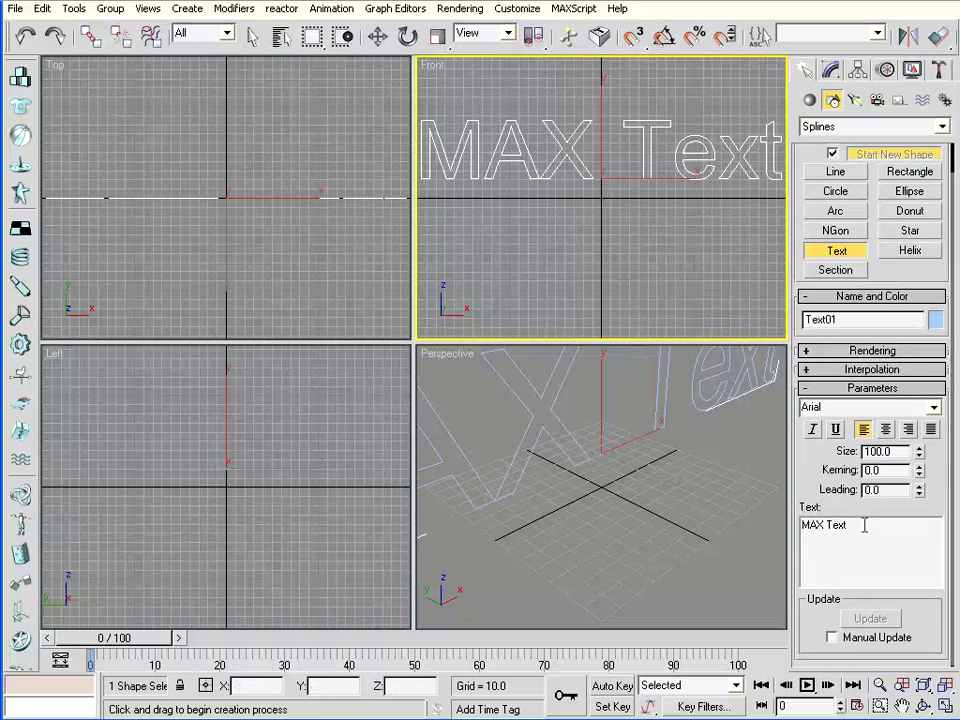
left_click_drag(864, 525, 801, 525)
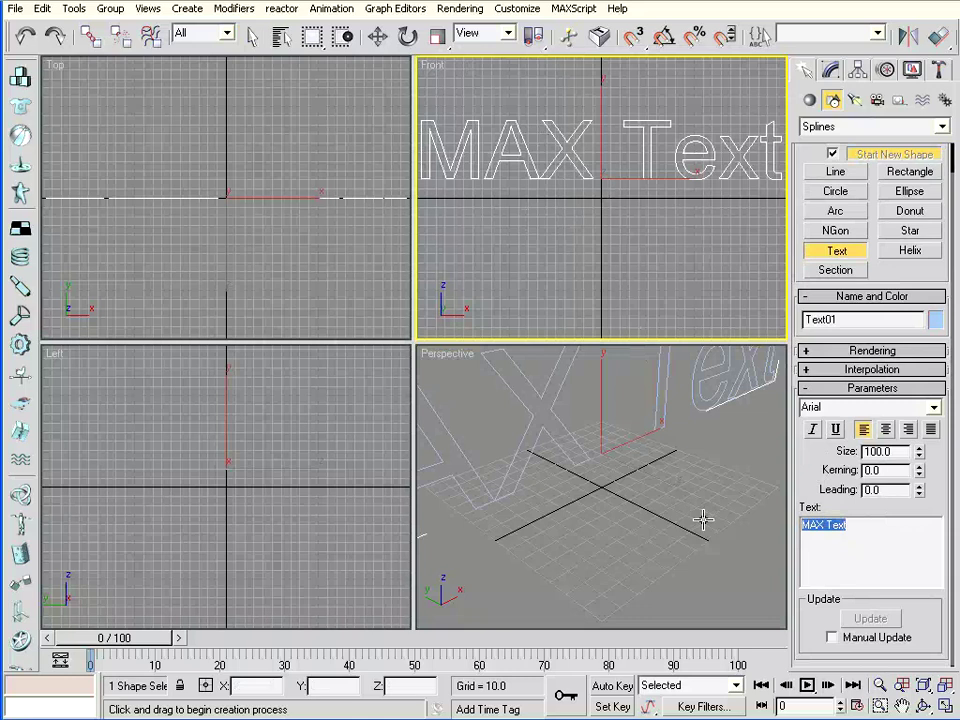
type("asa")
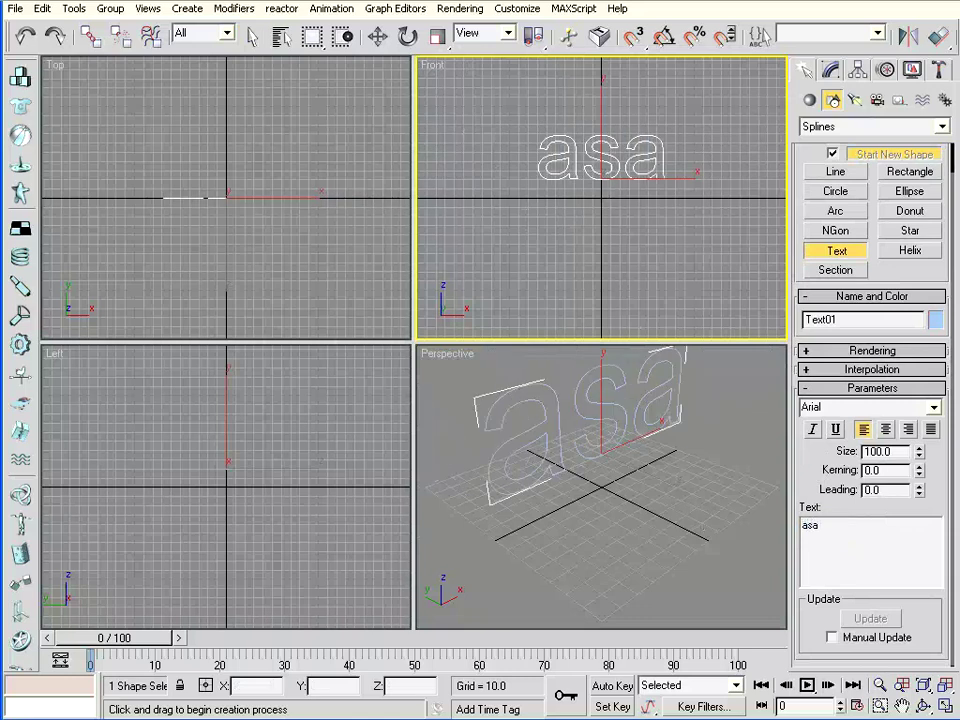
type("stu")
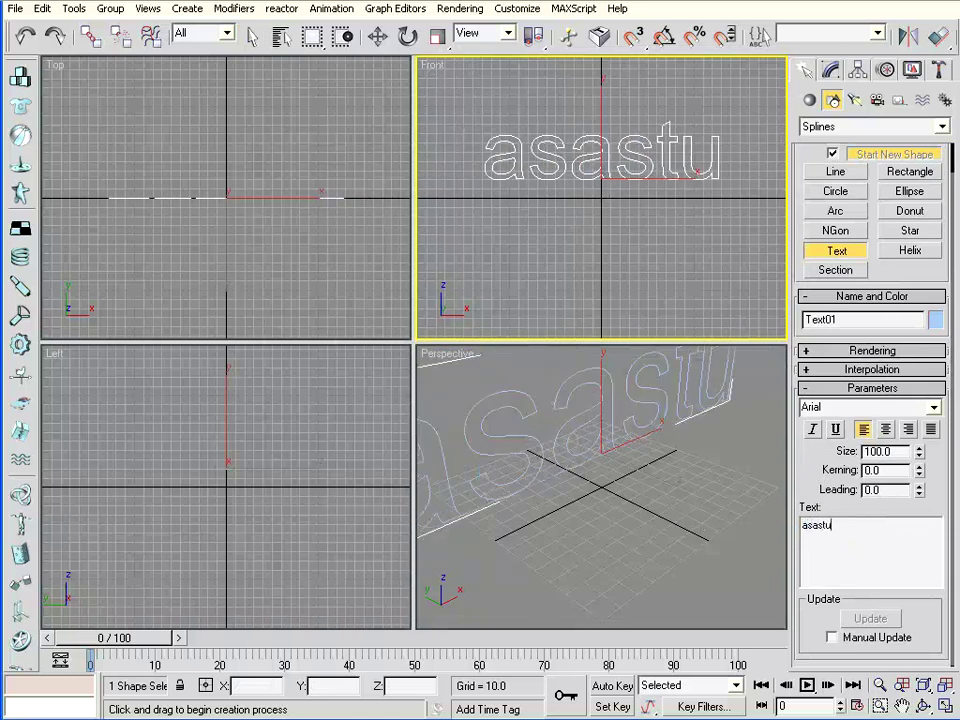
type("dio.")
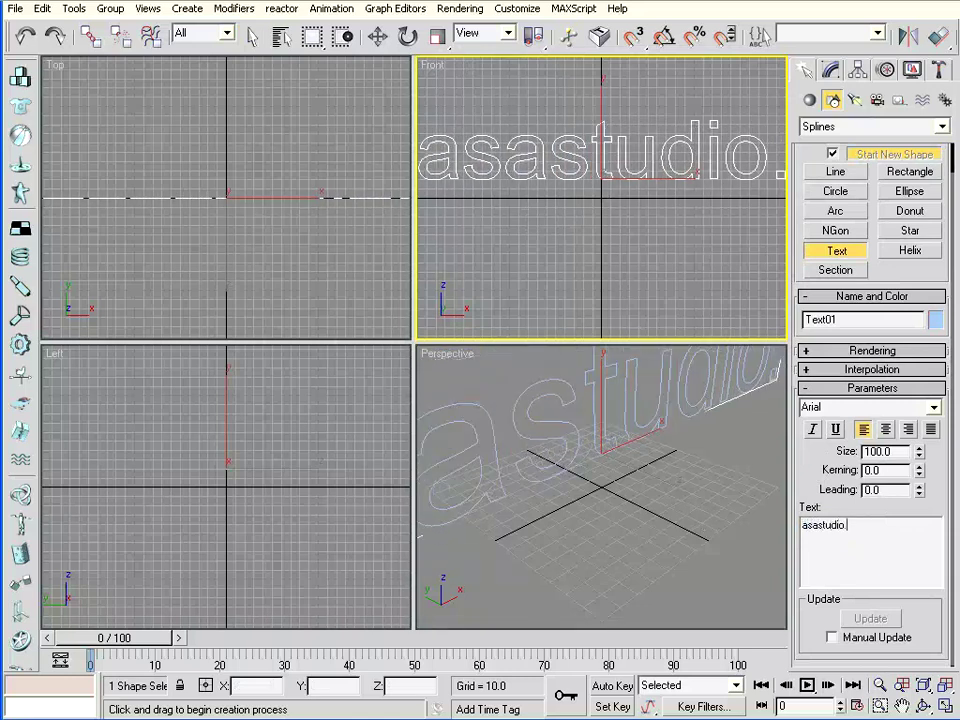
type("org")
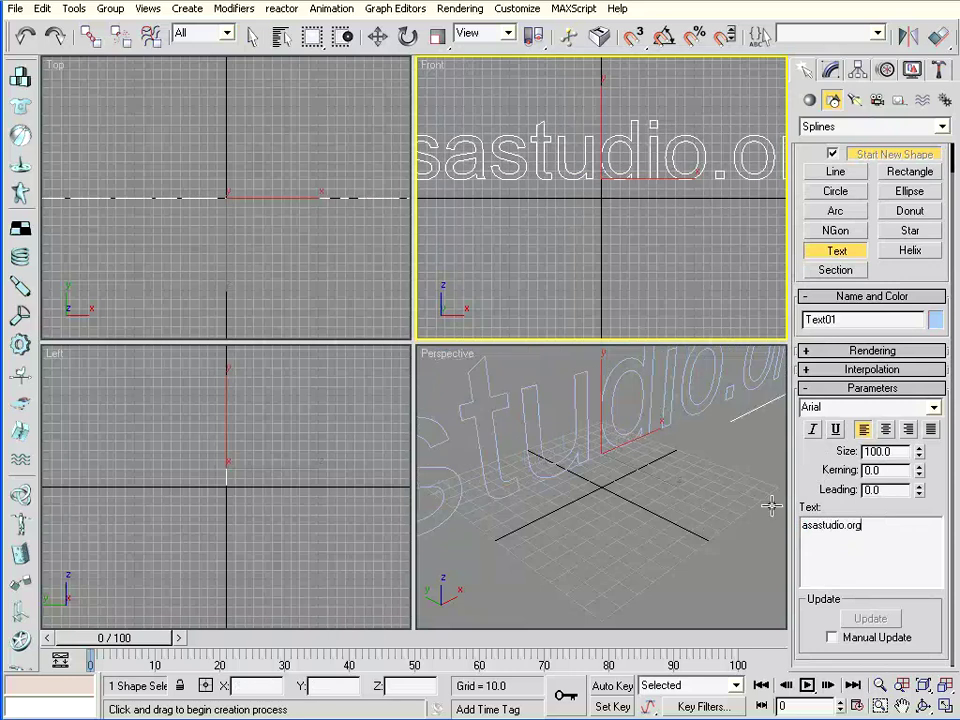
Set the text size to 50 and render the front view to check it
double_click(897, 452)
type("50")
key("Return")
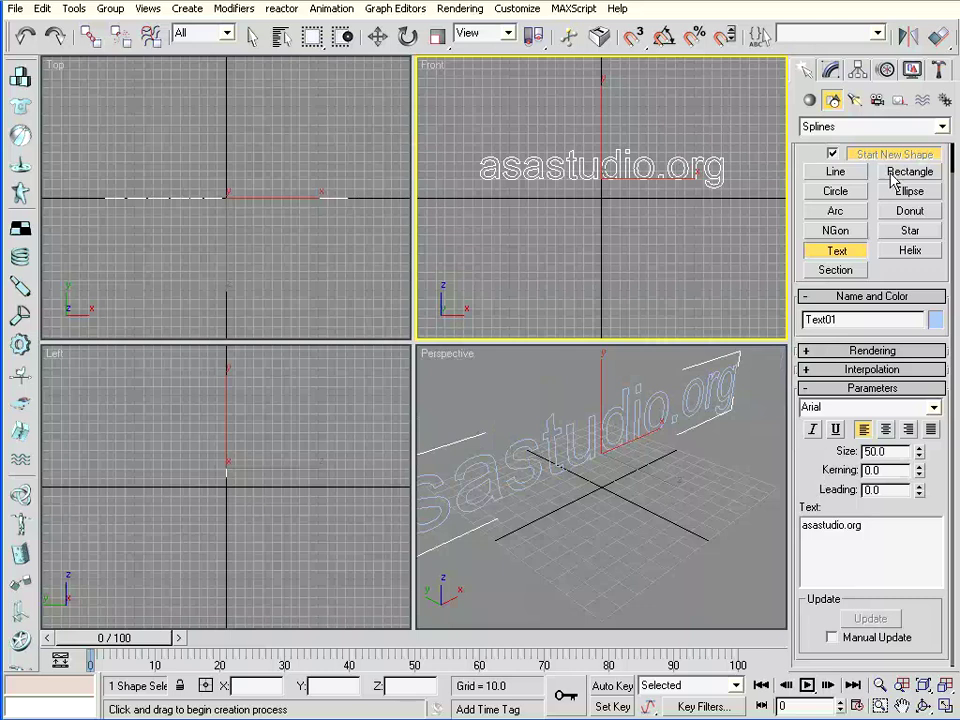
left_click_drag(864, 34, 591, 50)
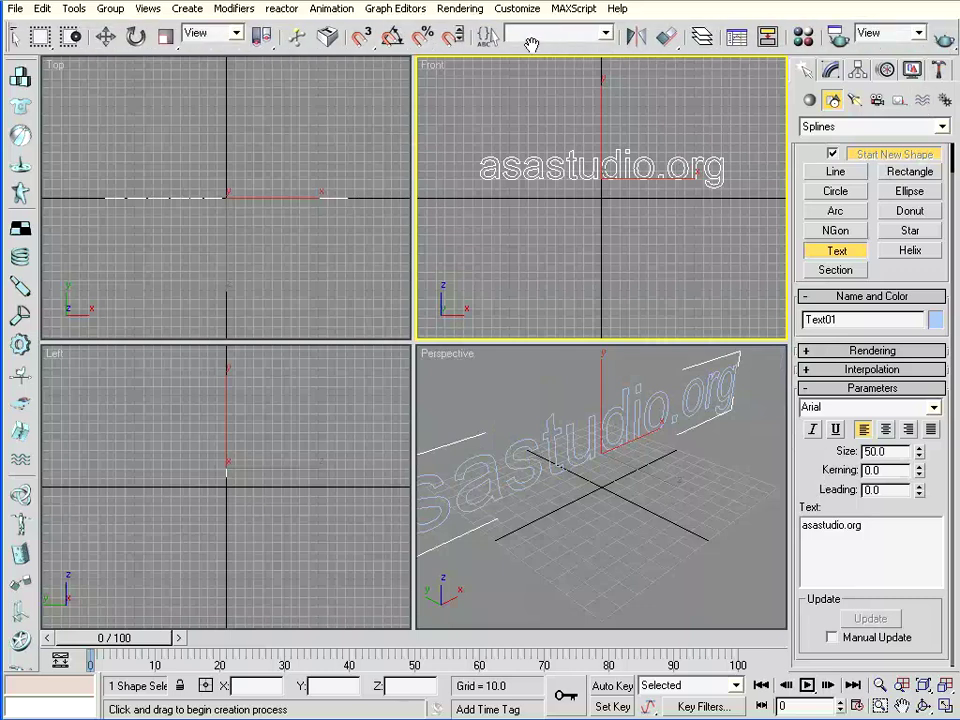
key("shift+q")
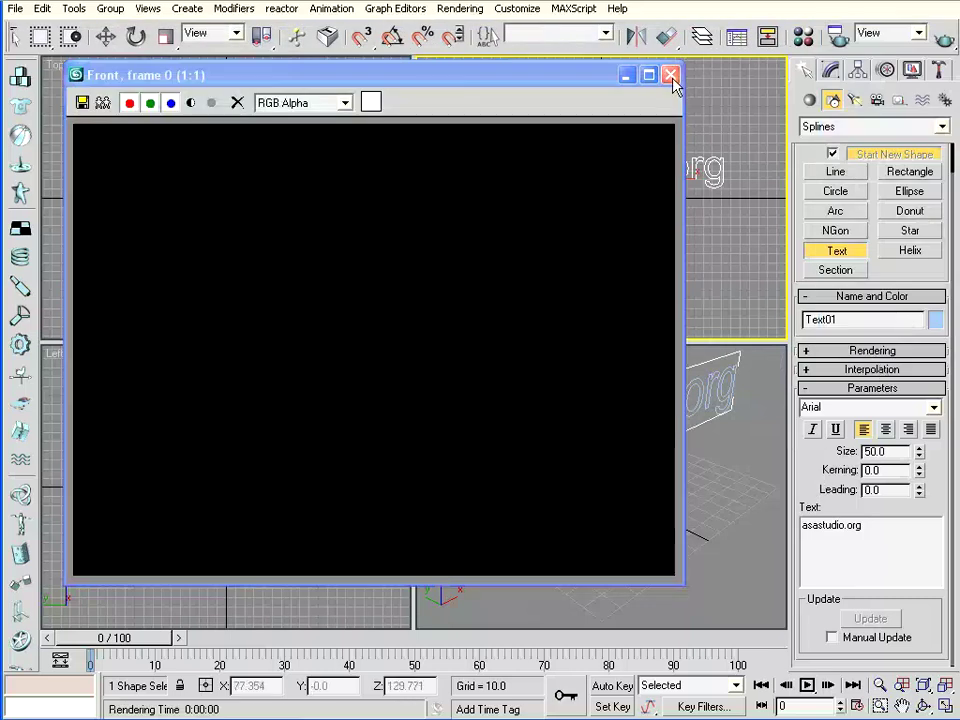
left_click(670, 74)
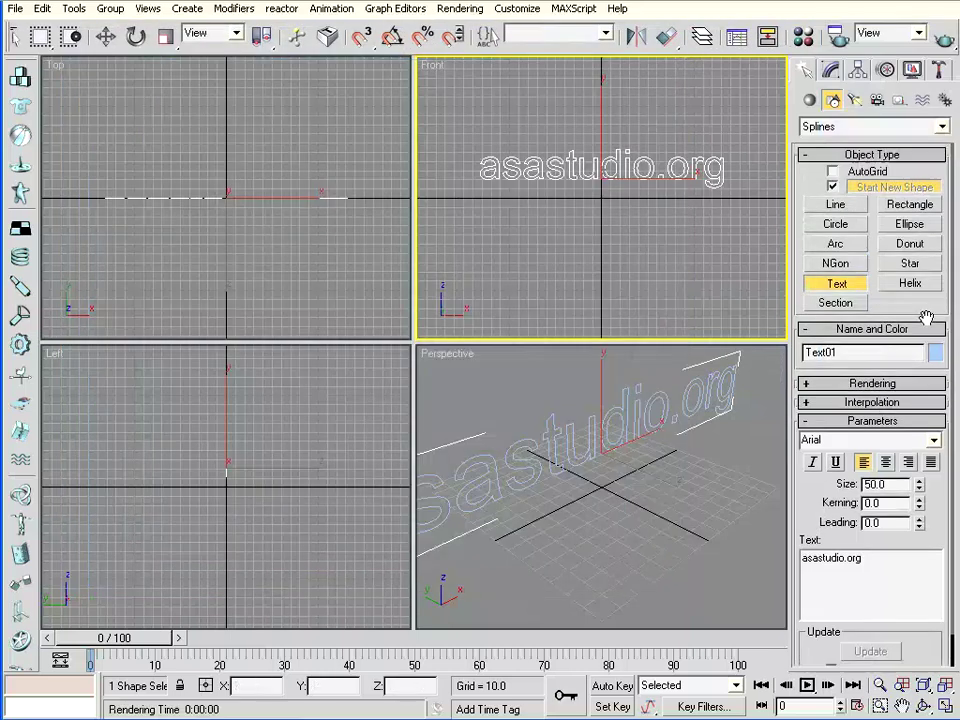
Add a Bevel modifier to the text with Level 1 Height 6.0 and Outline -0.6
left_click(831, 75)
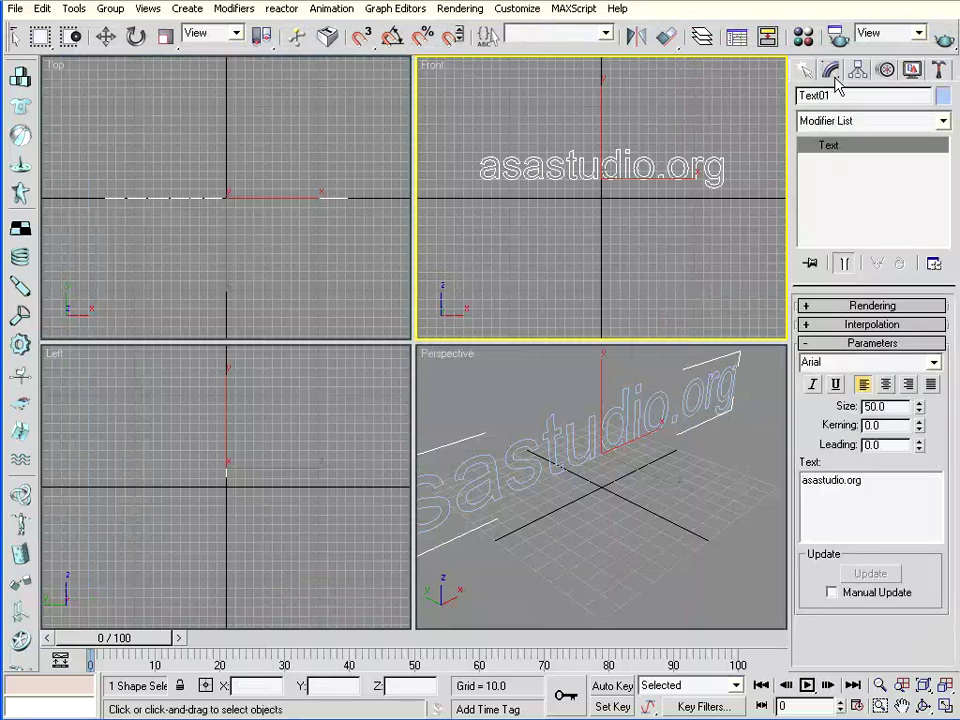
left_click(838, 124)
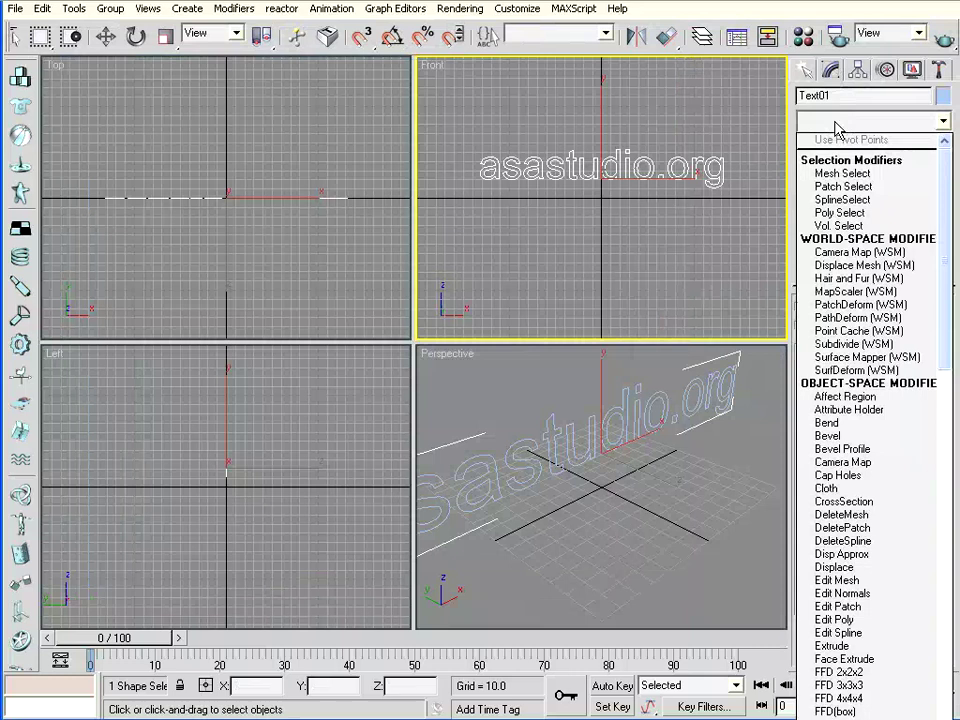
left_click(846, 442)
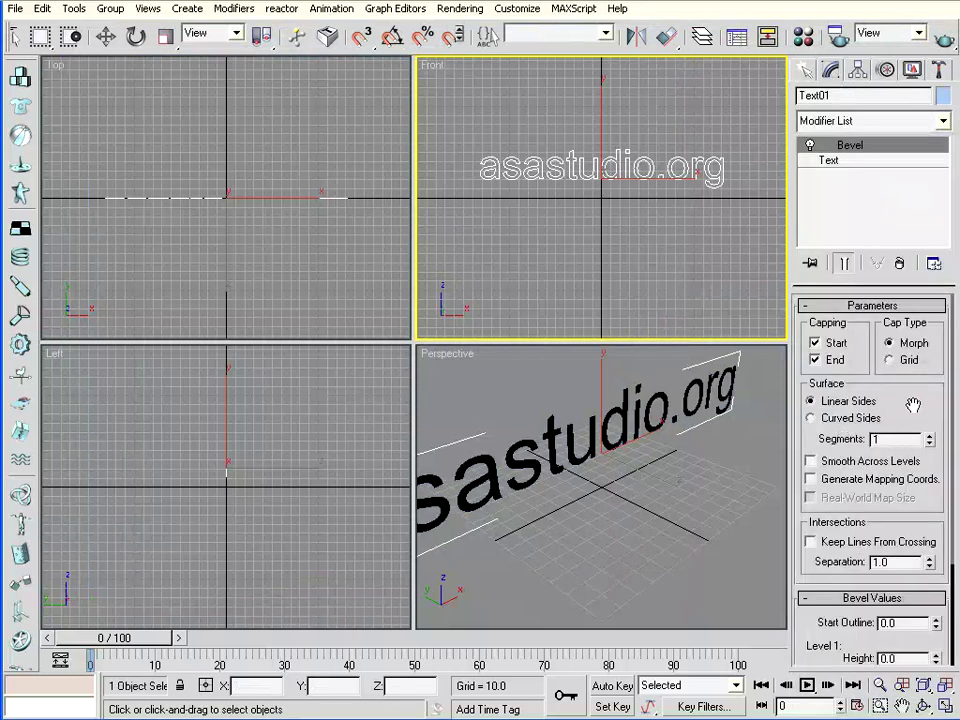
left_click_drag(913, 404, 928, 332)
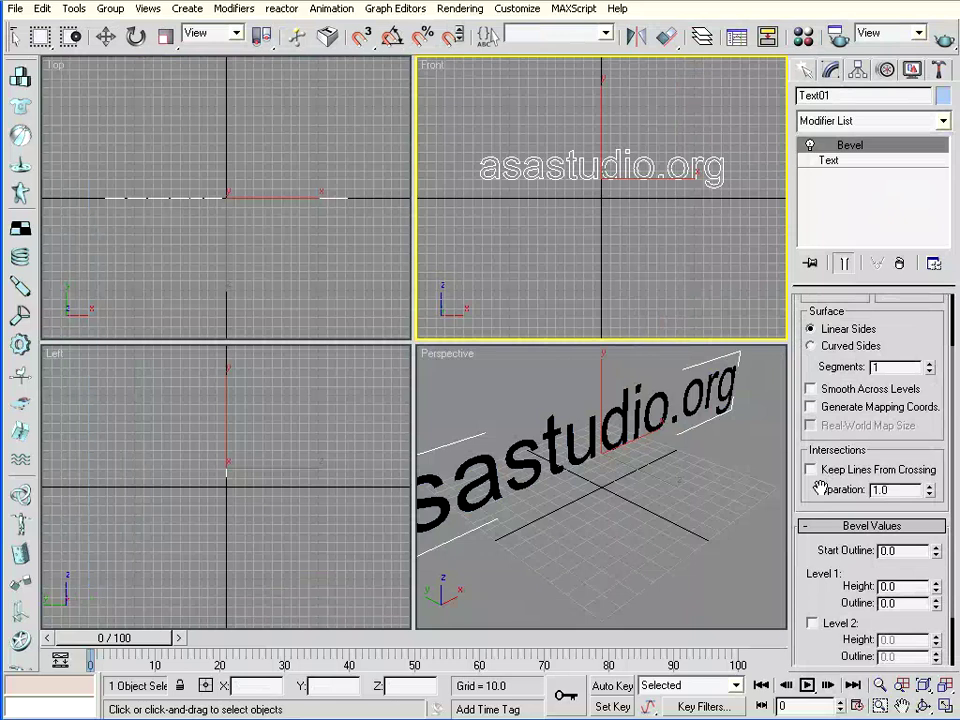
left_click_drag(820, 487, 822, 422)
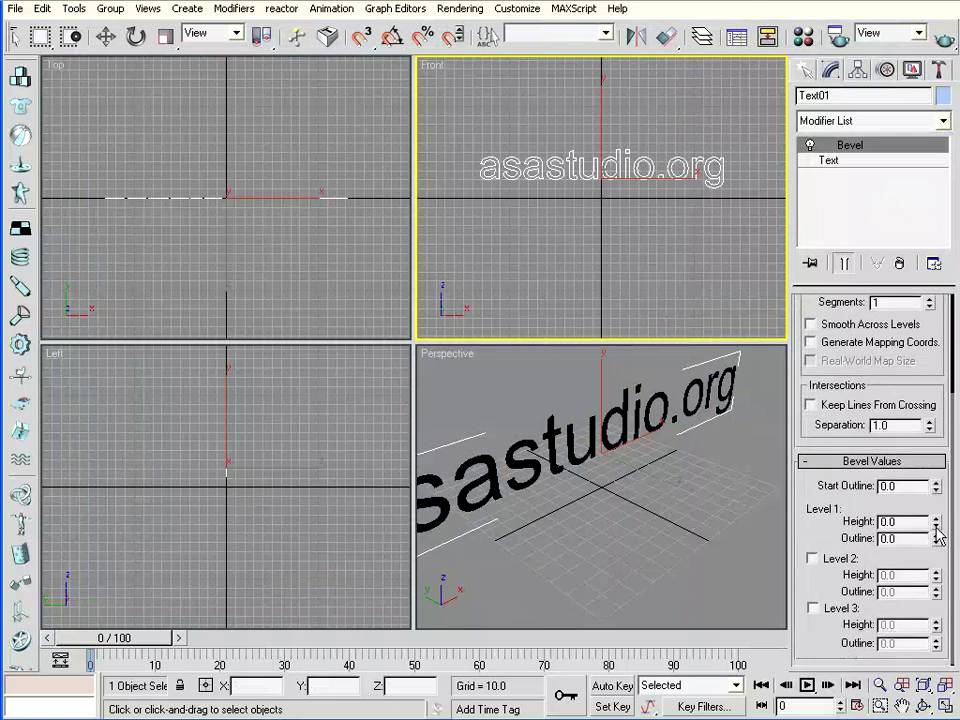
mouse_move(938, 530)
left_mouse_down()
mouse_move(937, 470)
mouse_move(928, 514)
left_mouse_up()
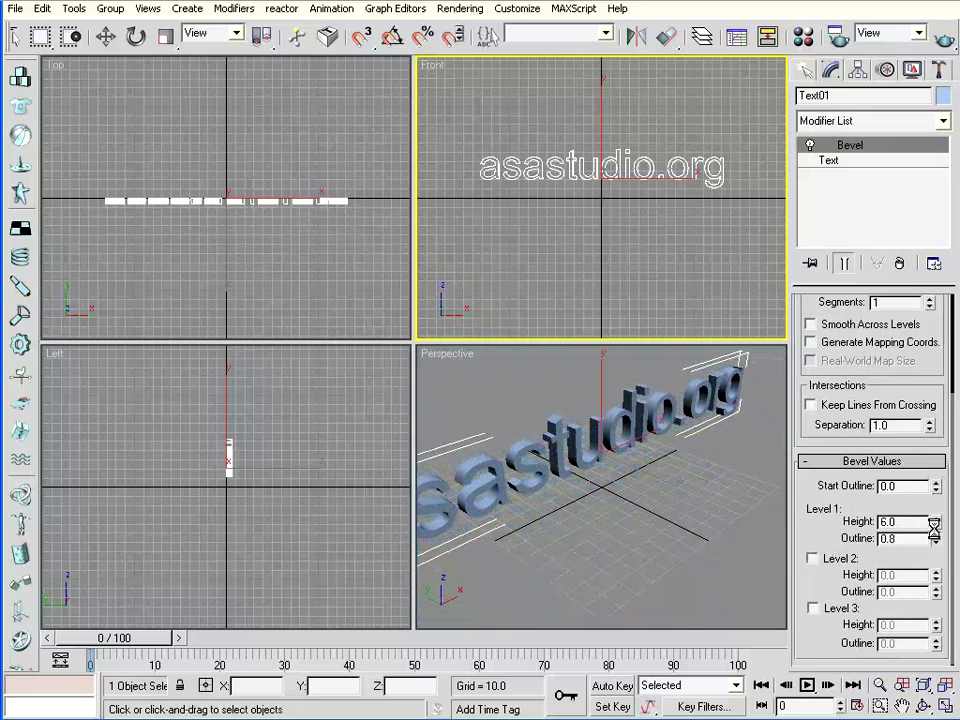
mouse_move(936, 541)
left_mouse_down()
mouse_move(934, 473)
mouse_move(934, 541)
left_mouse_up()
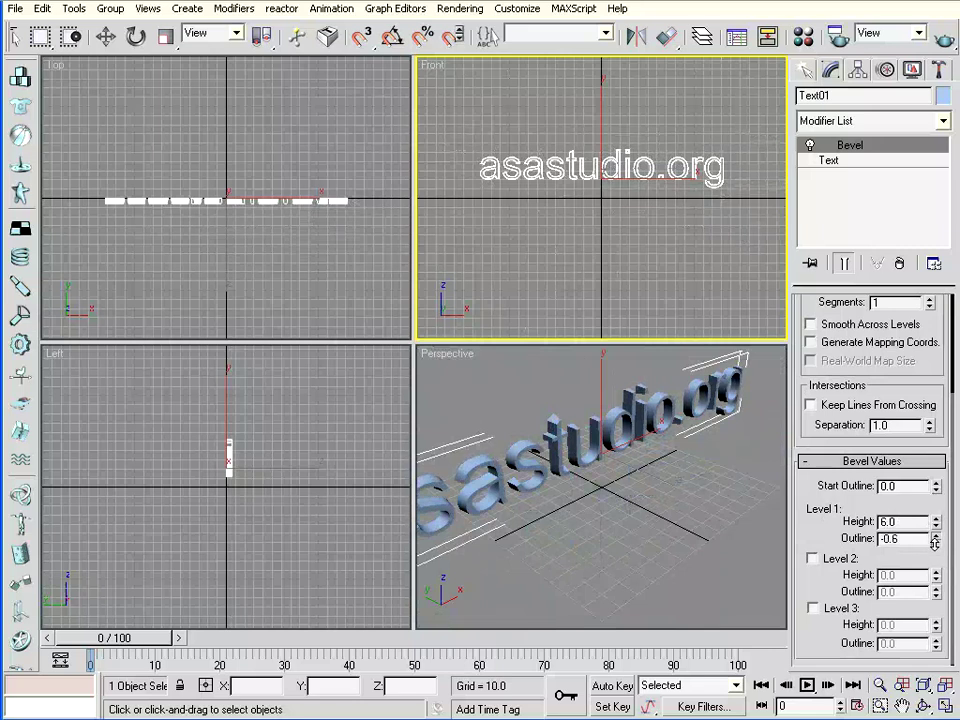
Set the Level 1 outline to 0 and enable a second bevel level
left_click_drag(934, 541, 934, 541)
type("0")
key("Return")
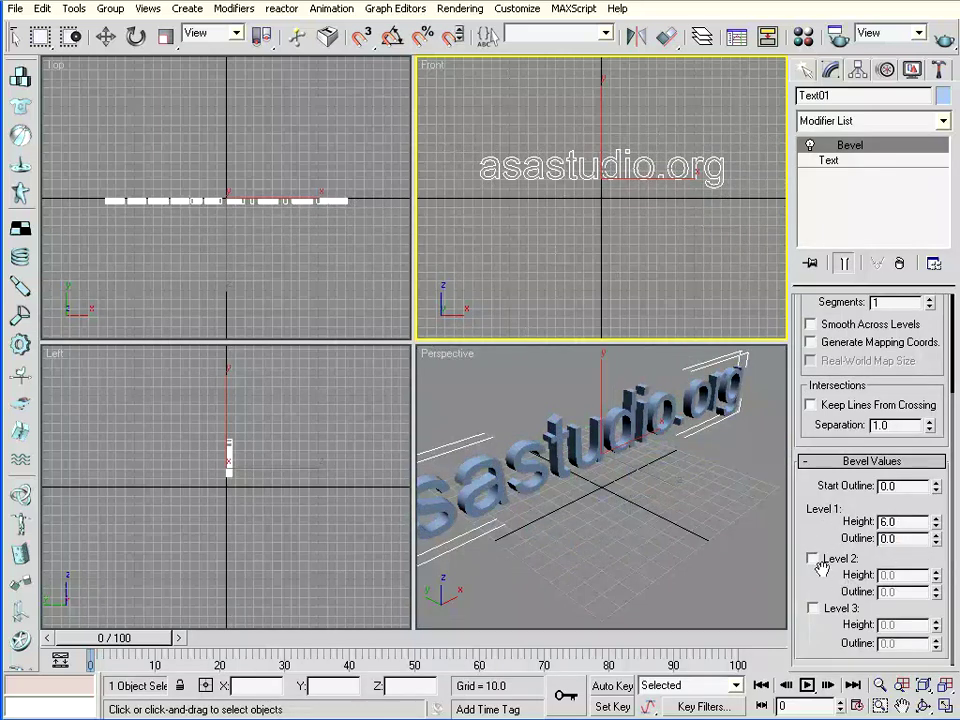
left_click(812, 559)
left_click_drag(938, 578, 938, 572)
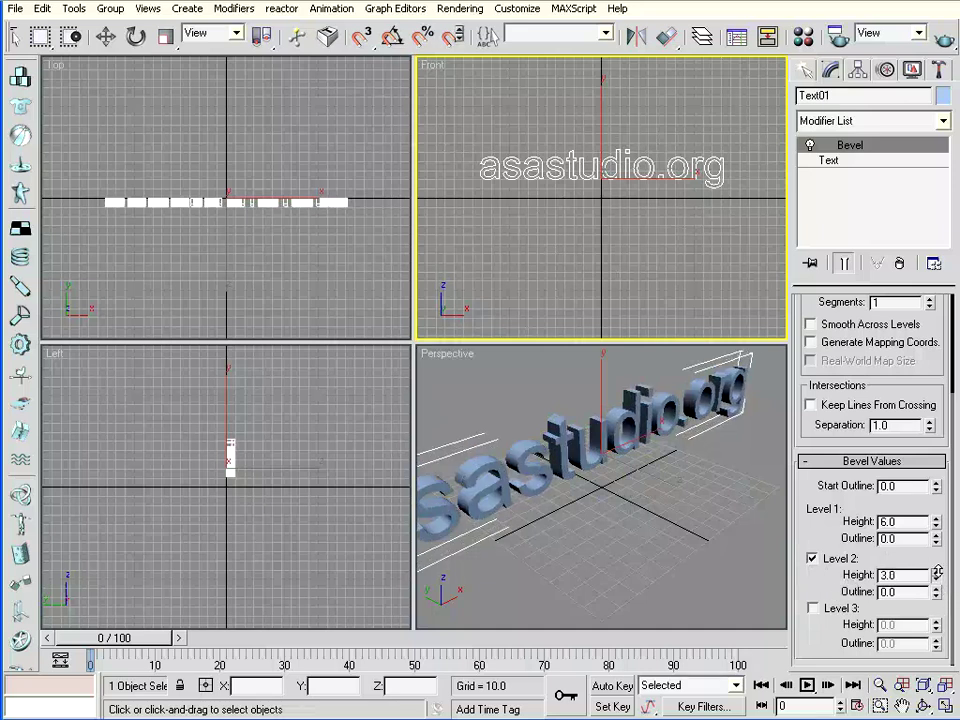
Give bevel Level 2 a height of 2.0 and an outline of -1.0
double_click(889, 575)
type("2")
key("Return")
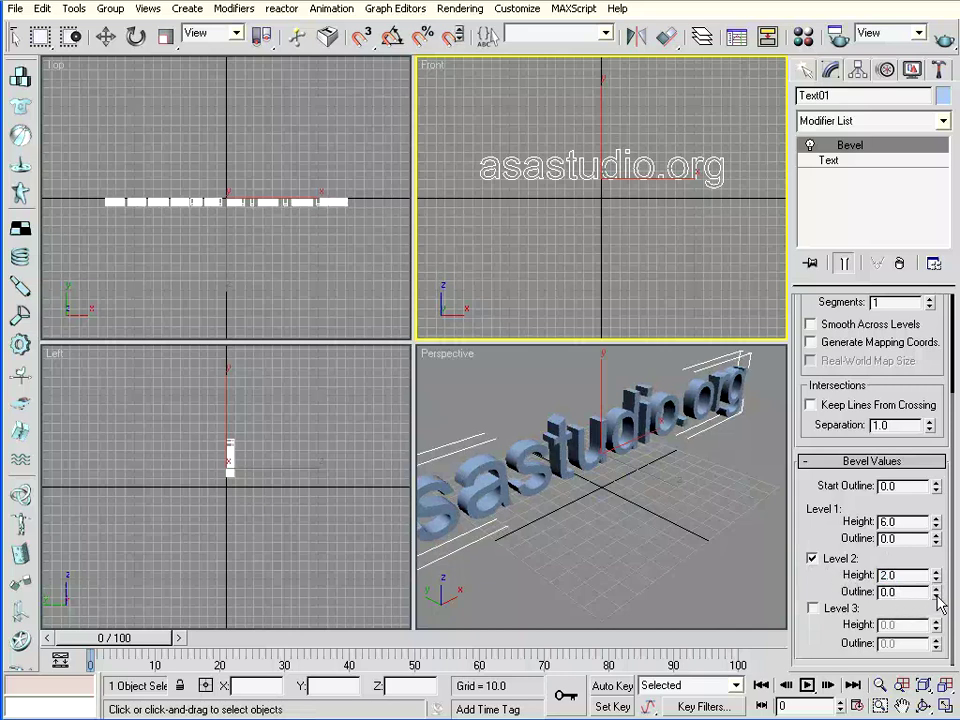
double_click(906, 593)
type("-1")
key("Return")
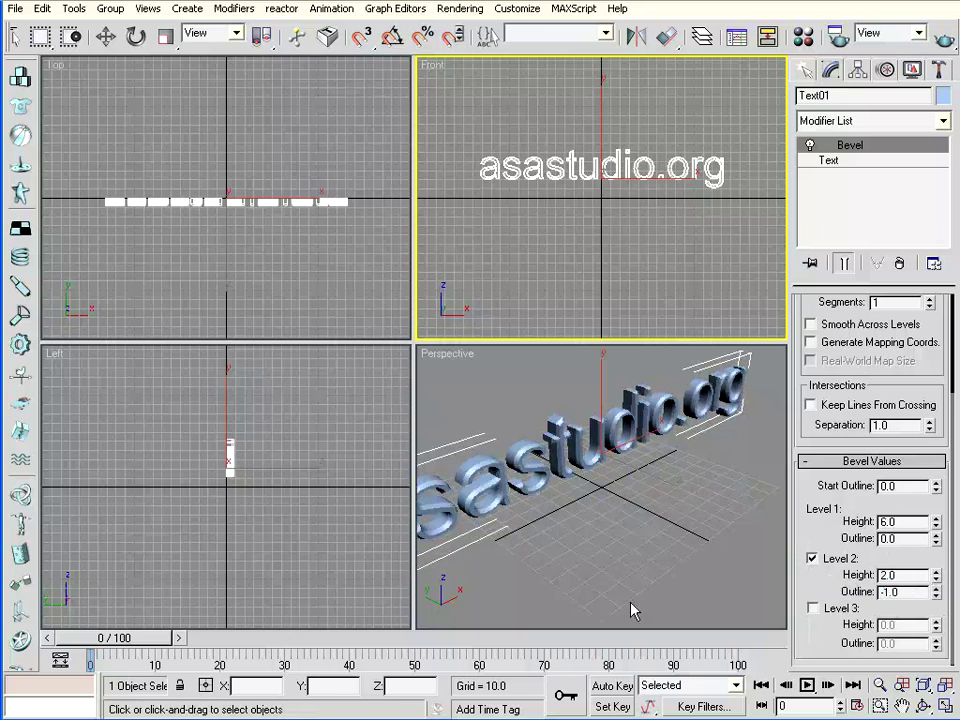
Render the Perspective view to inspect the chamfered letters, then close the render and reframe the view
left_click(944, 40)
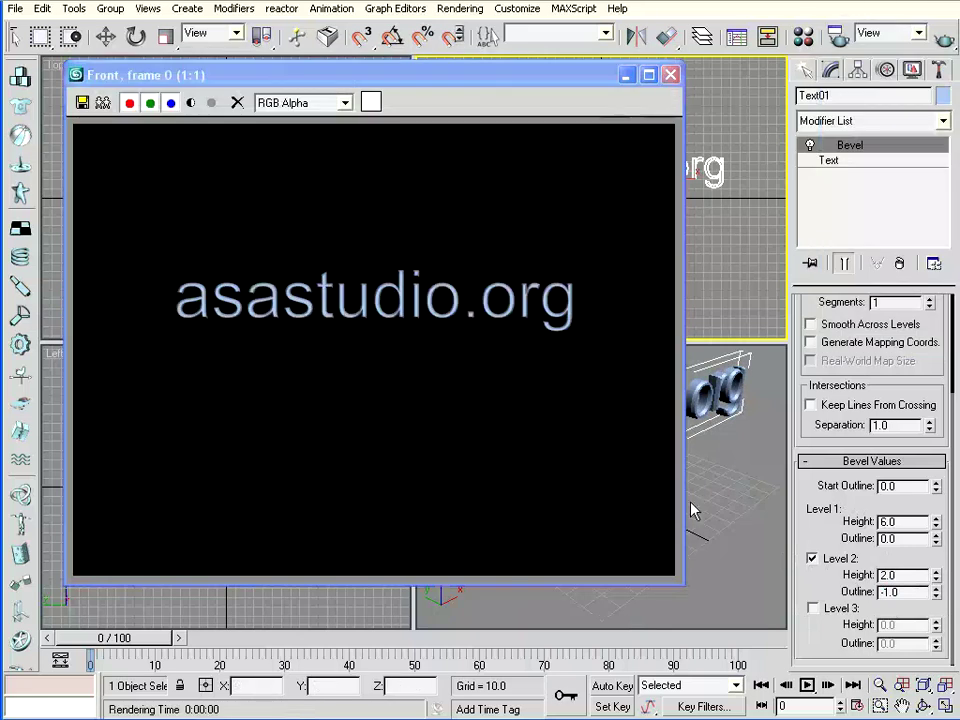
right_click(710, 505)
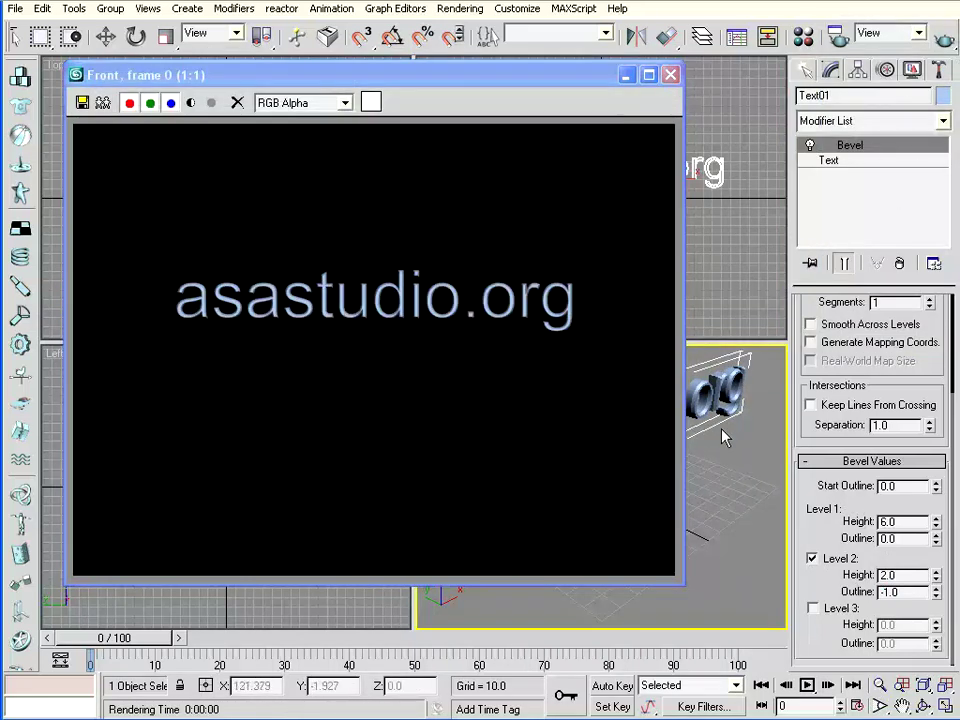
right_click(731, 516)
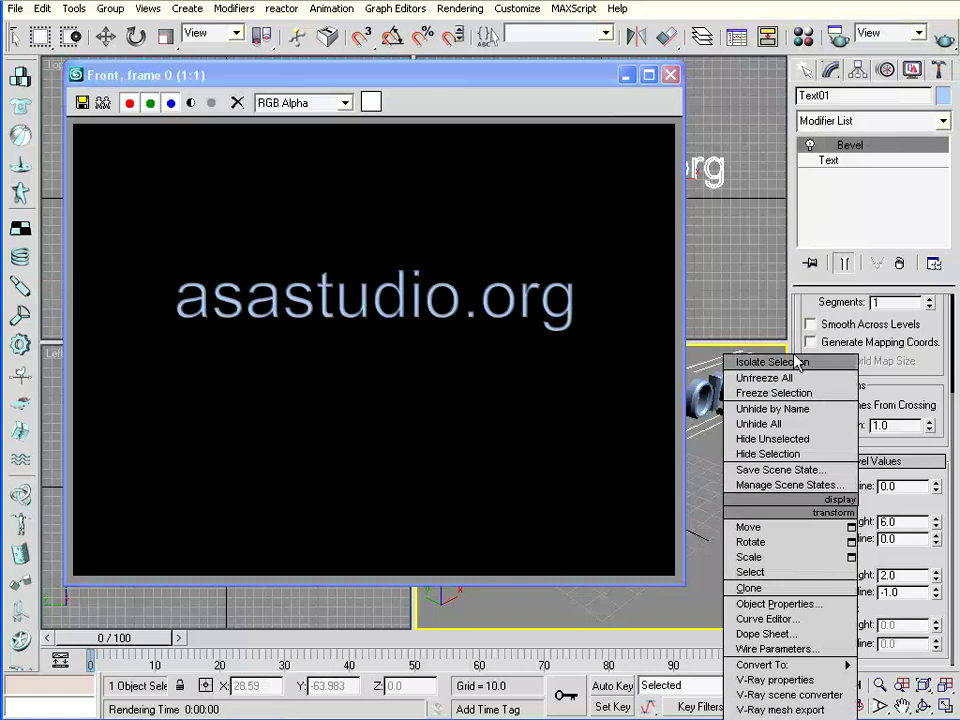
left_click(944, 42)
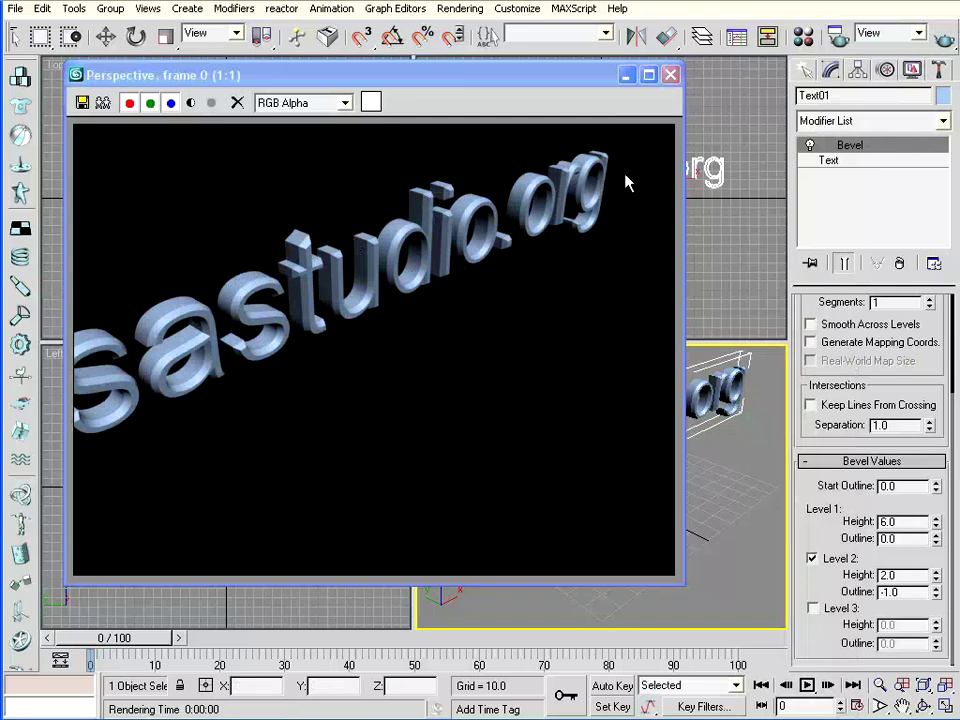
left_click(672, 78)
left_click_drag(575, 450, 586, 490)
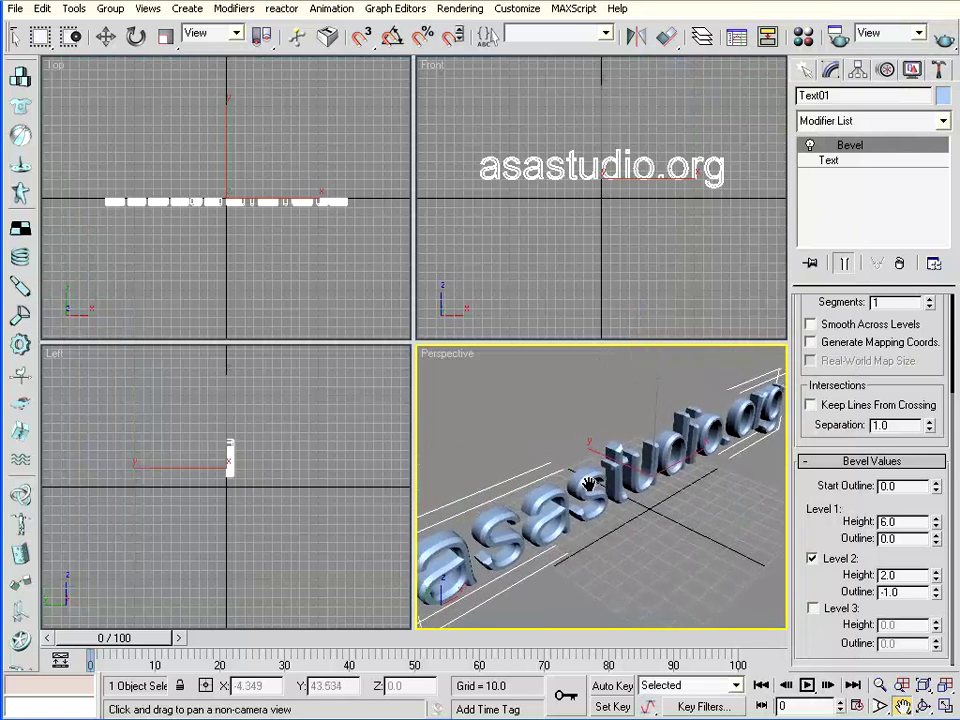
Add a Bend modifier to the text with Angle 130.5 on the X axis
left_click(845, 122)
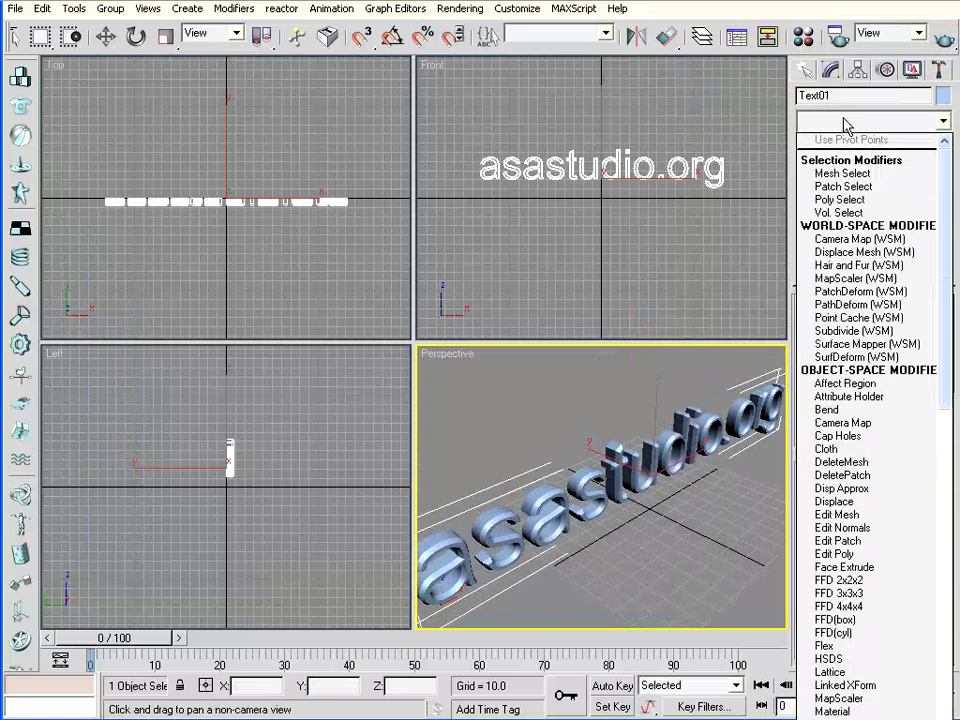
left_click(822, 411)
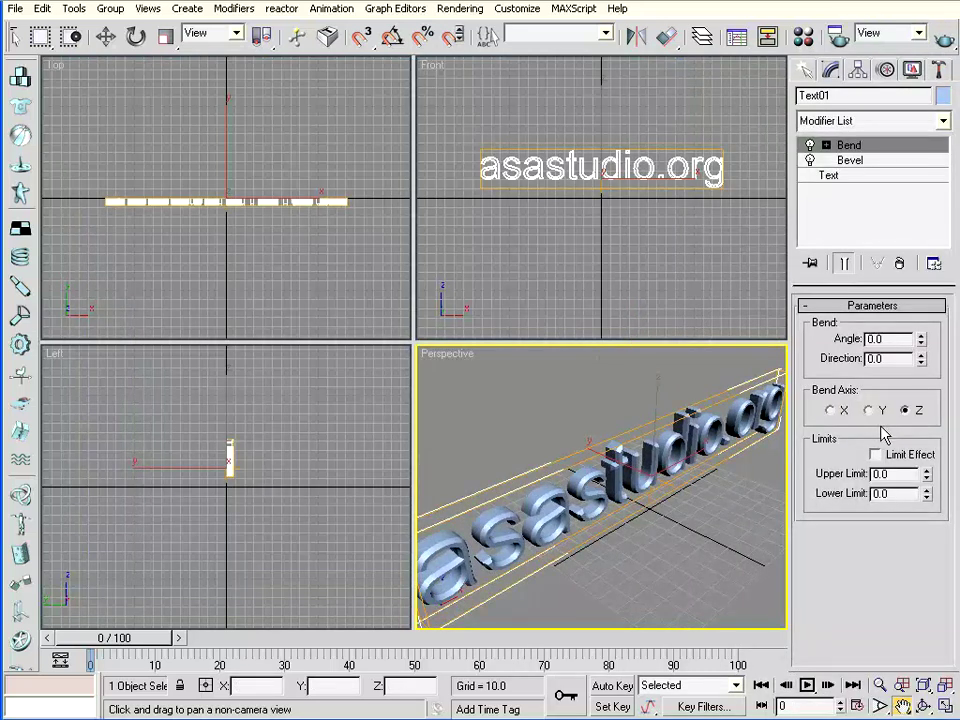
mouse_move(921, 339)
left_mouse_down()
mouse_move(919, 279)
mouse_move(893, 452)
left_mouse_up()
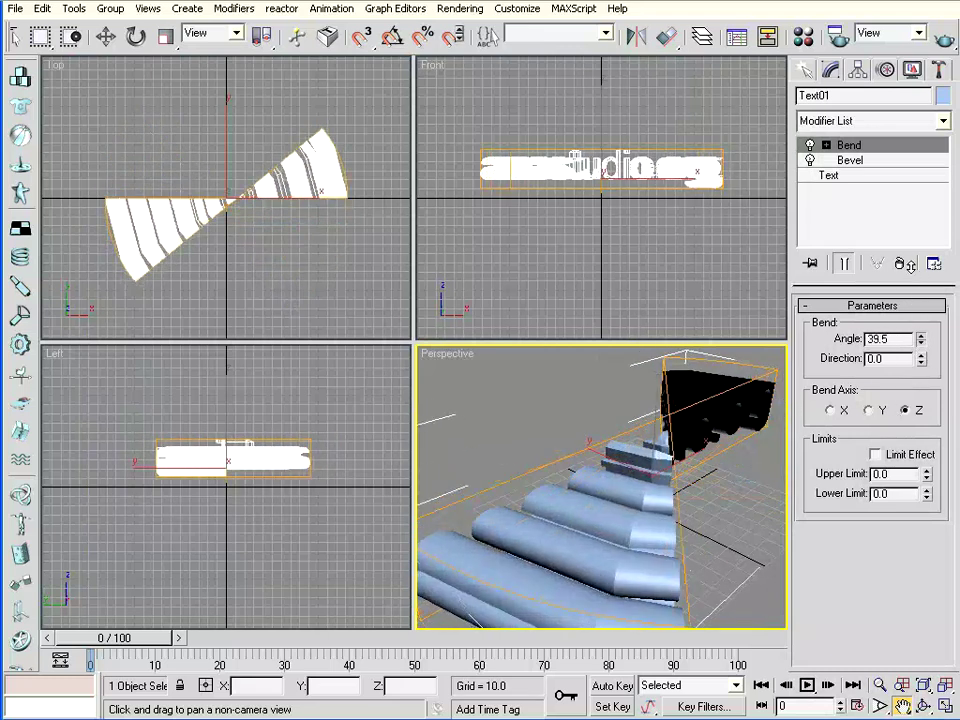
mouse_move(893, 452)
left_mouse_down()
mouse_move(913, 330)
mouse_move(875, 423)
left_mouse_up()
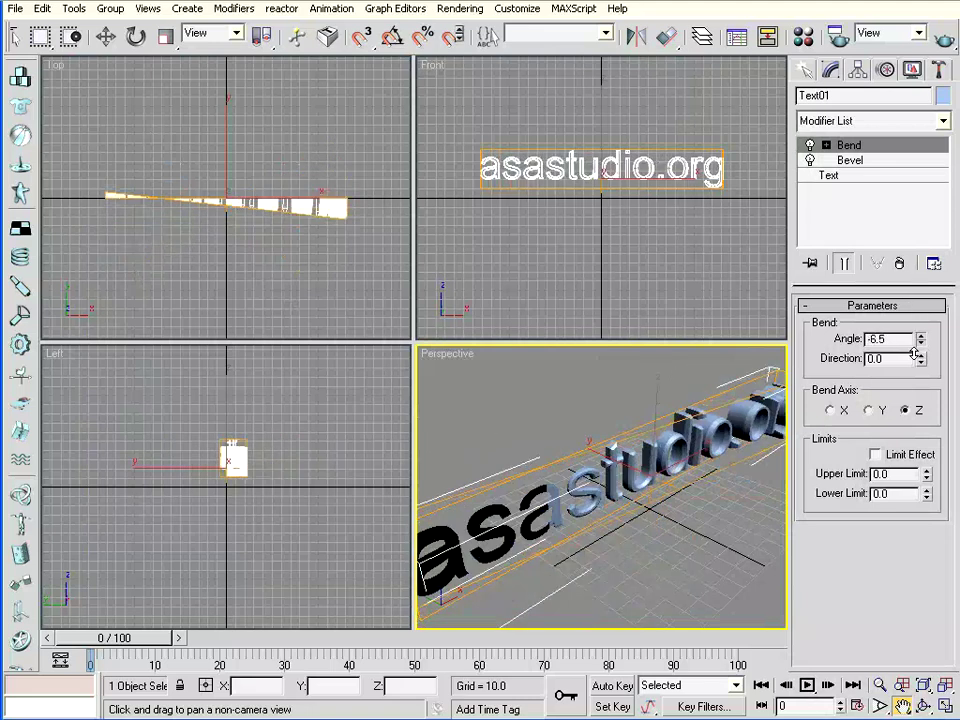
left_click(870, 411)
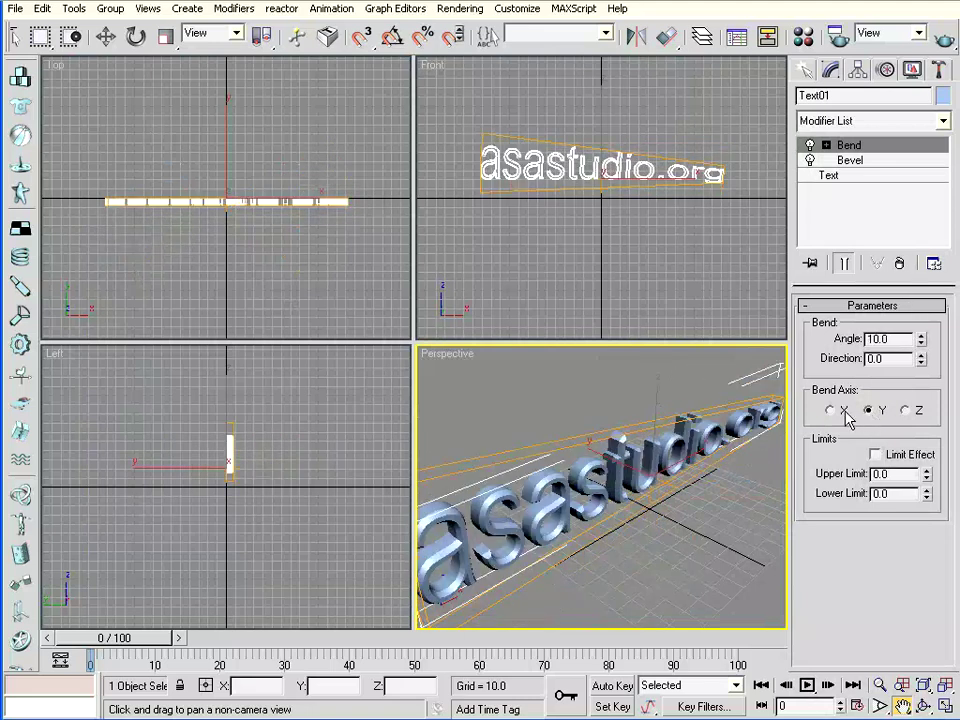
left_click(830, 411)
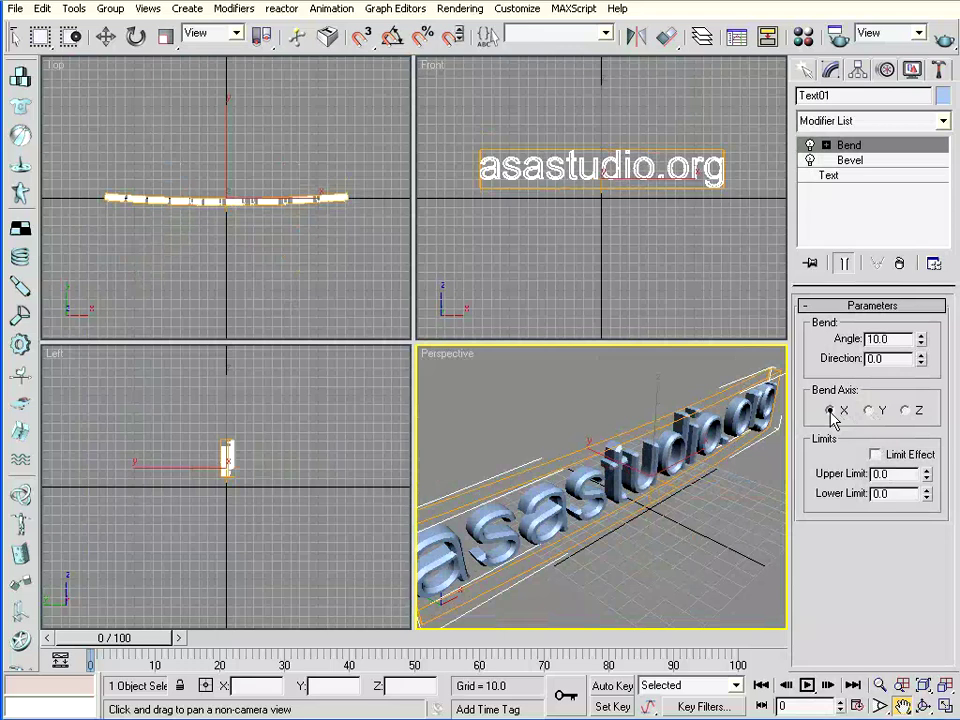
mouse_move(921, 338)
left_mouse_down()
mouse_move(936, 94)
mouse_move(909, 242)
mouse_move(910, 125)
left_mouse_up()
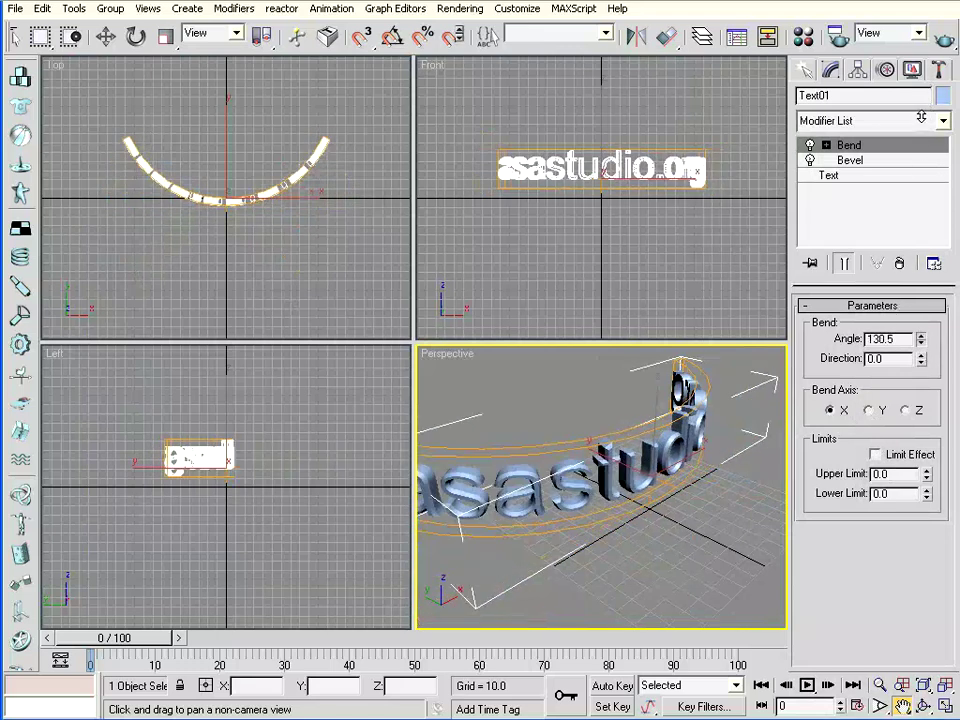
left_click(872, 411)
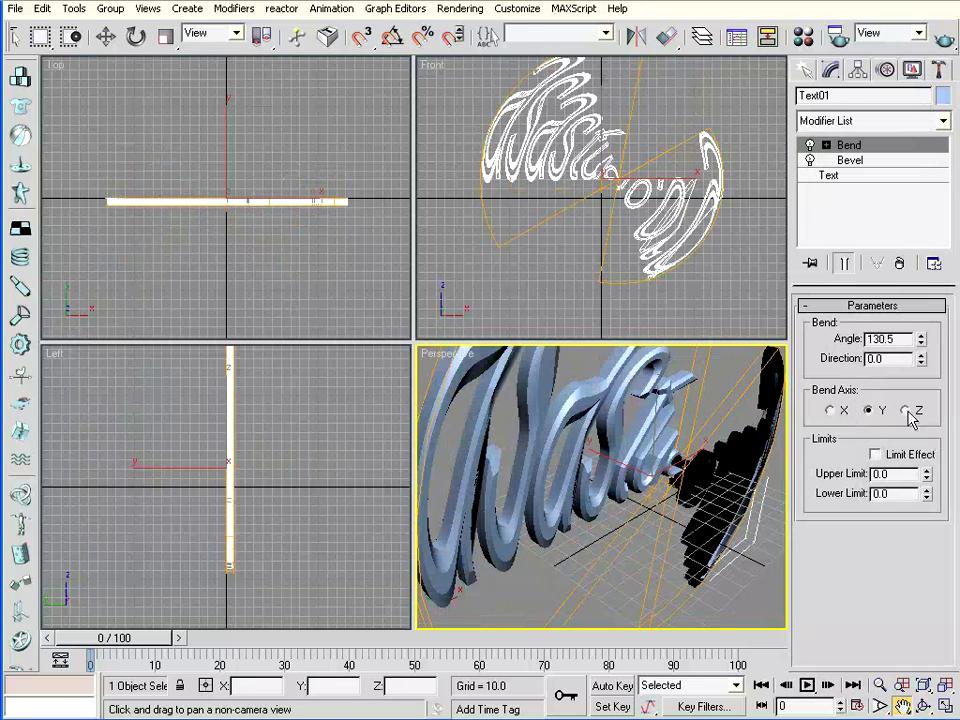
left_click(905, 410)
left_click(830, 410)
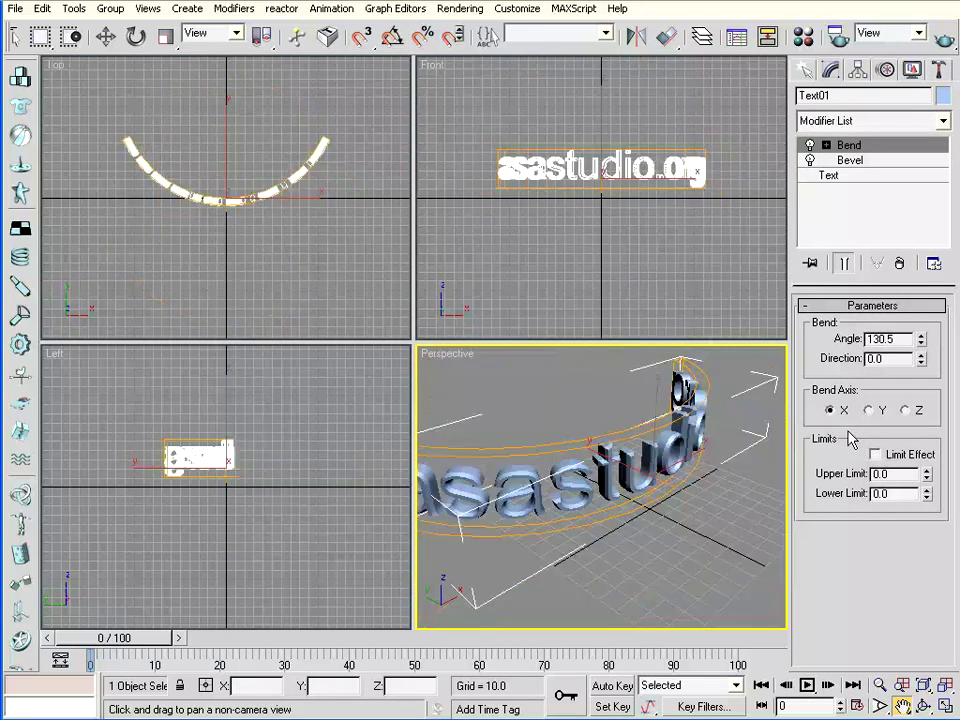
Recentre the Perspective view and render a preview of the bent text
left_click_drag(610, 470, 640, 490)
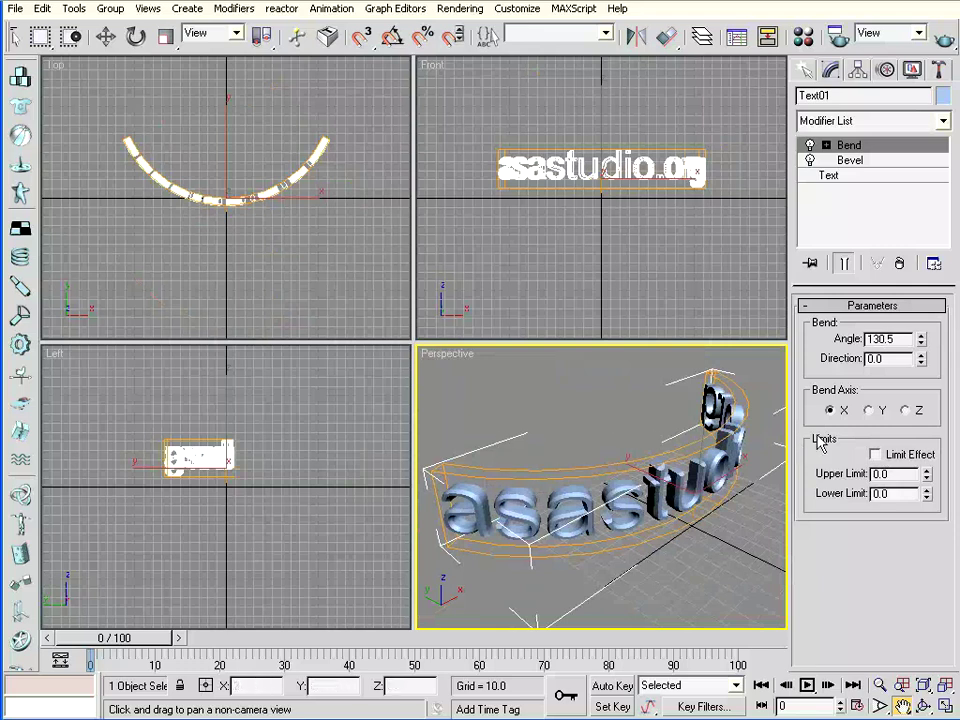
left_click(943, 38)
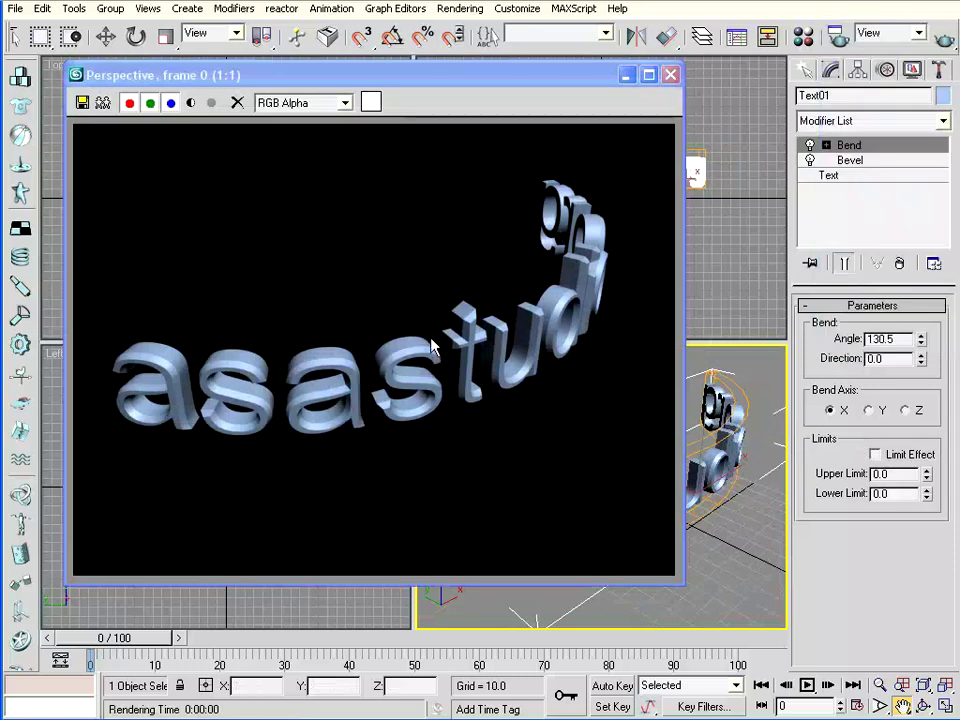
left_click(671, 77)
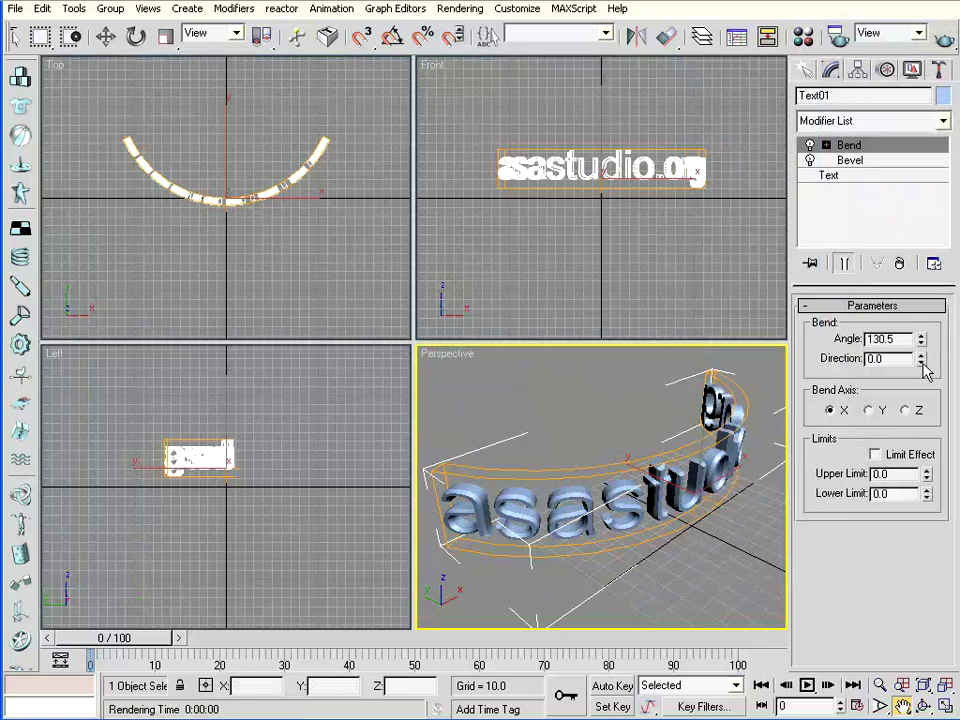
Set the Bend Direction to 90 and Angle to 64.5, then render to check the arc
mouse_move(922, 362)
left_mouse_down()
mouse_move(925, 254)
mouse_move(763, 364)
left_mouse_up()
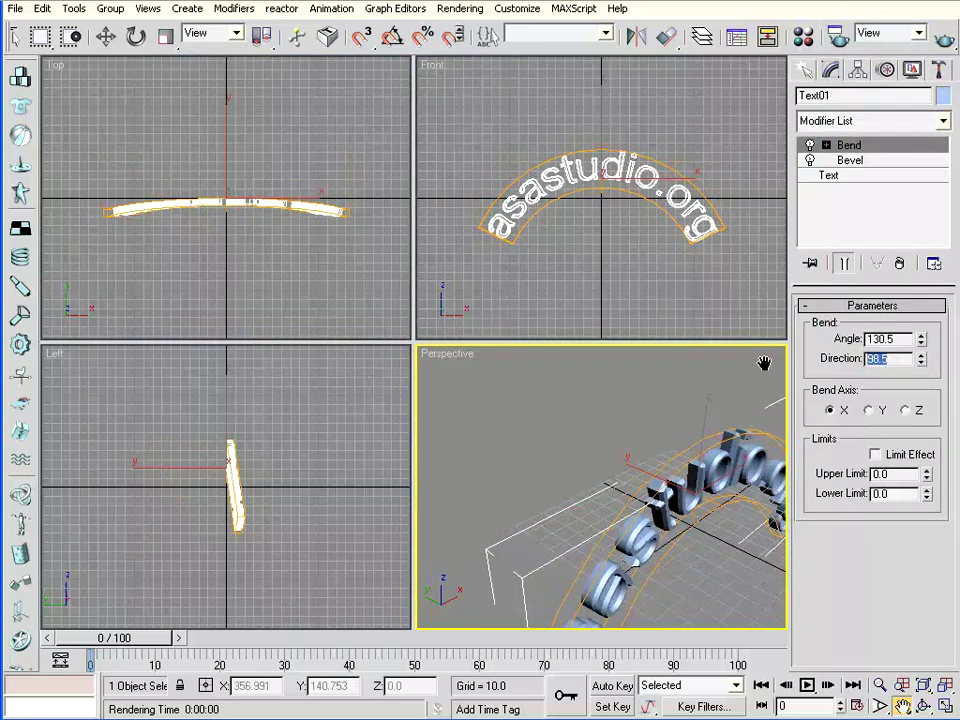
type("90")
key("Return")
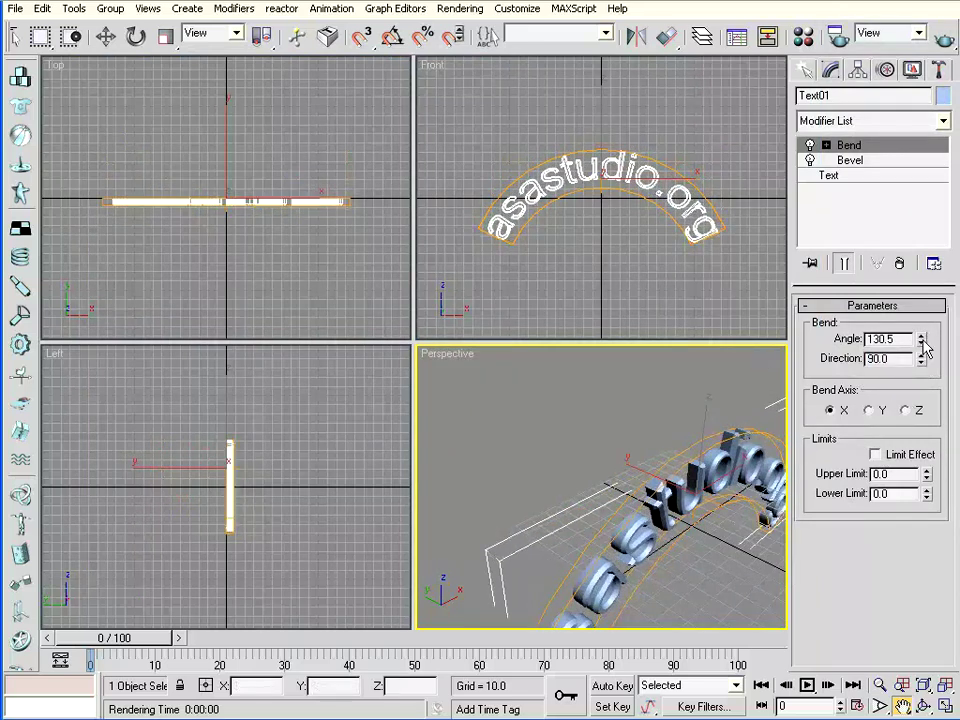
mouse_move(921, 339)
left_mouse_down()
mouse_move(928, 258)
mouse_move(929, 446)
mouse_move(935, 391)
mouse_move(941, 467)
left_mouse_up()
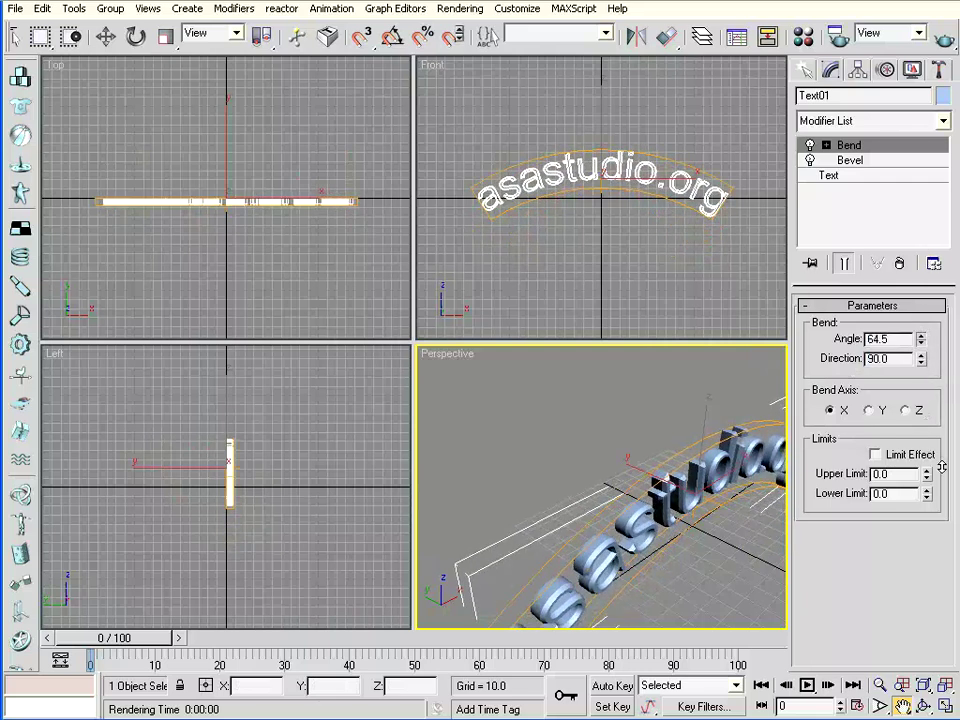
key("shift+q")
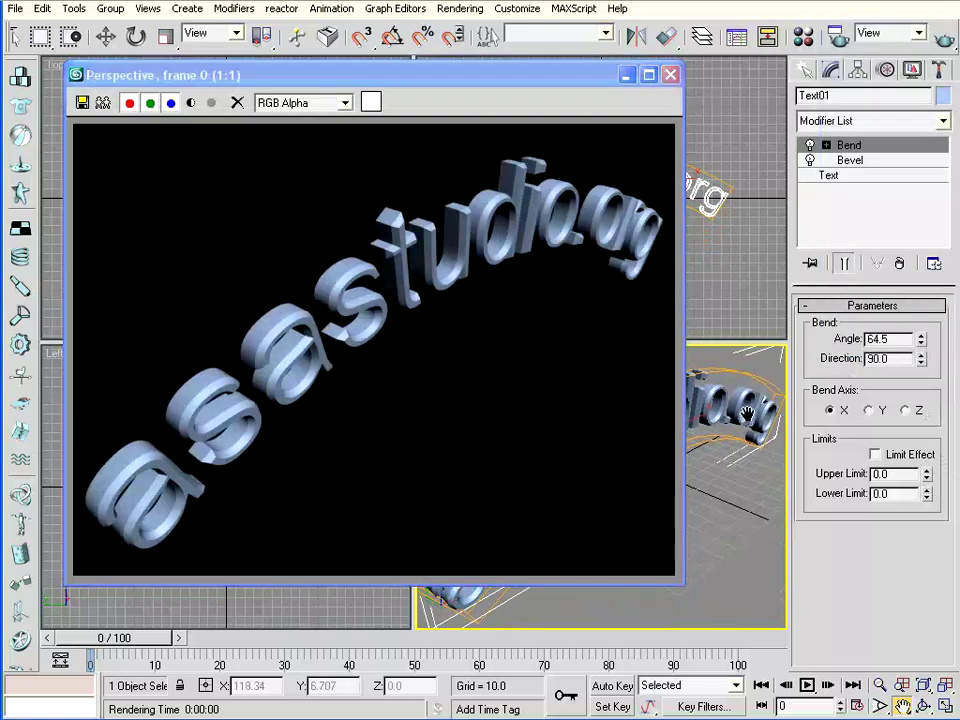
left_click(670, 75)
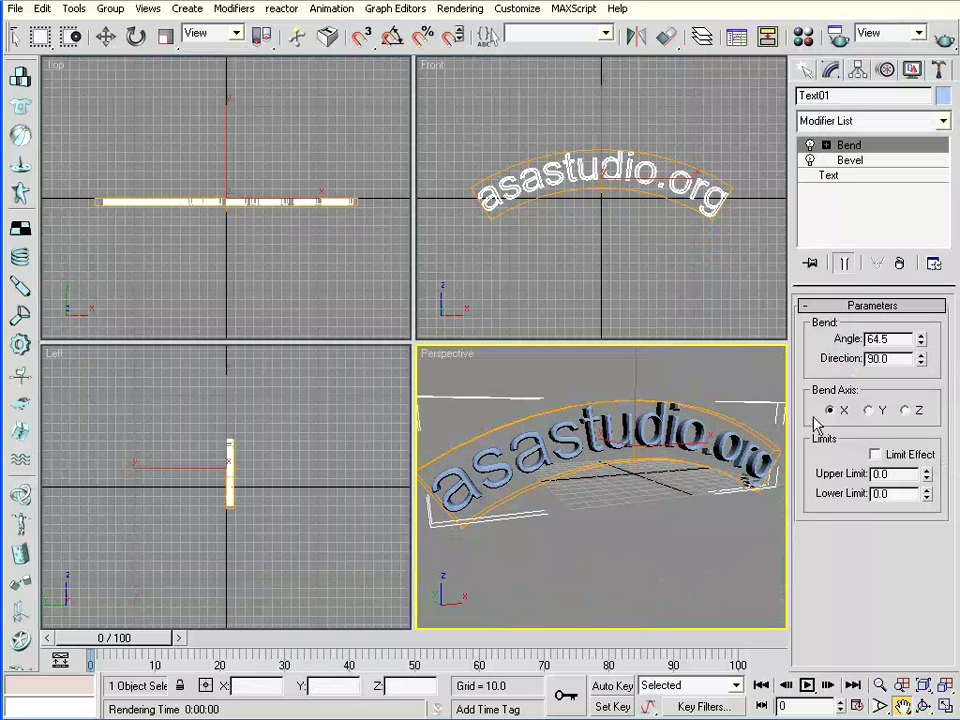
Start a new text shape with the wording 'PUSAT TUTORIAL DESIGN GRATIS'
left_click(807, 70)
left_click(836, 285)
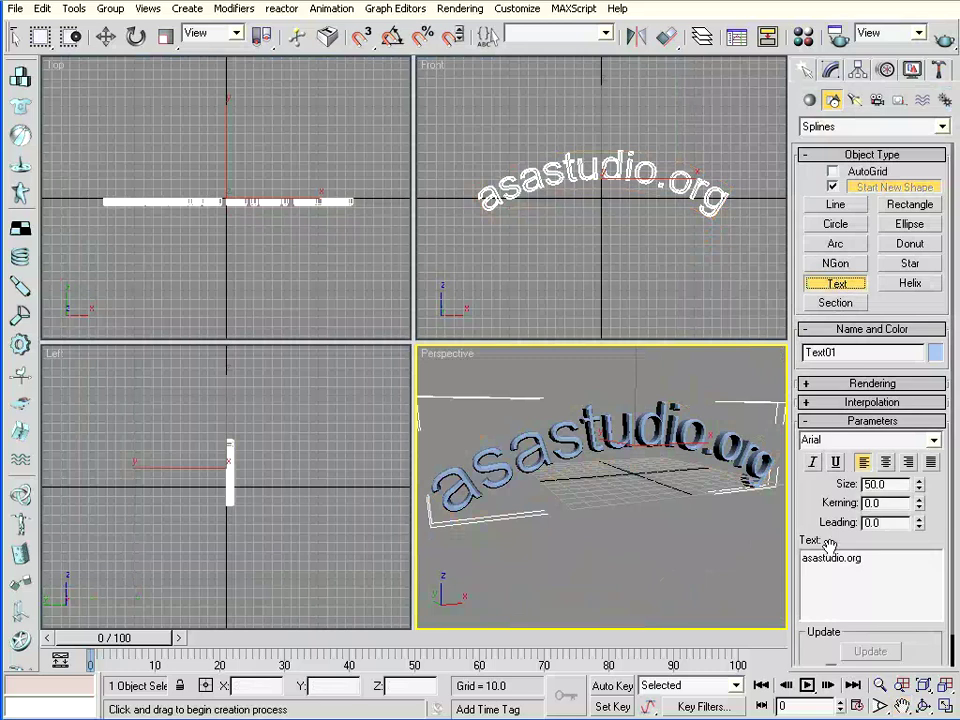
left_click_drag(878, 557, 692, 563)
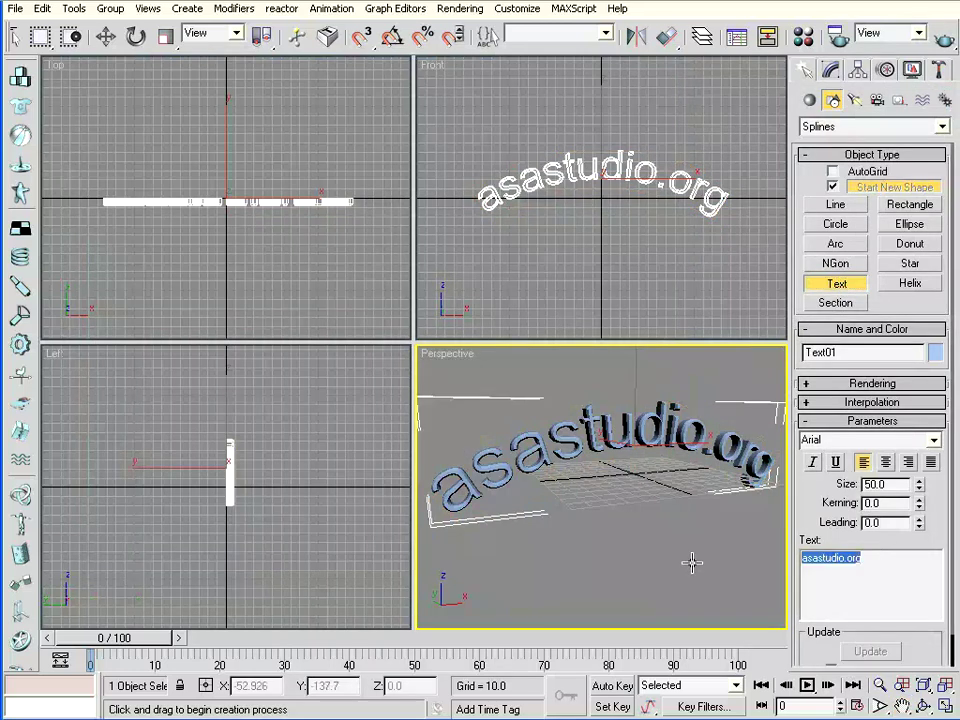
type("PUSAT TUTORIAL DE")
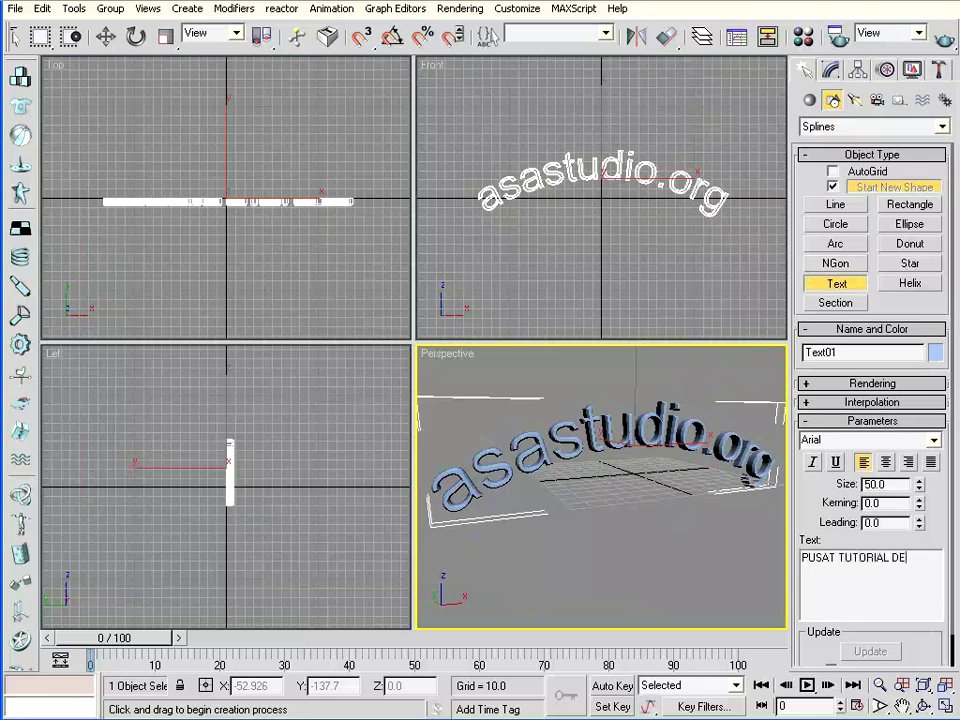
type("GRA")
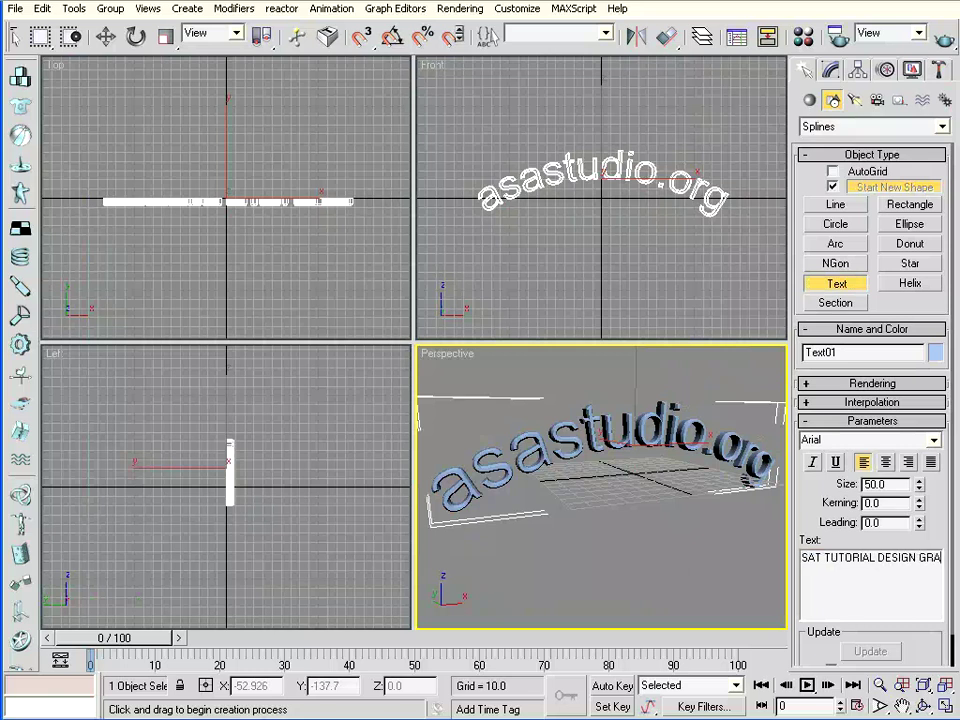
type("TIS")
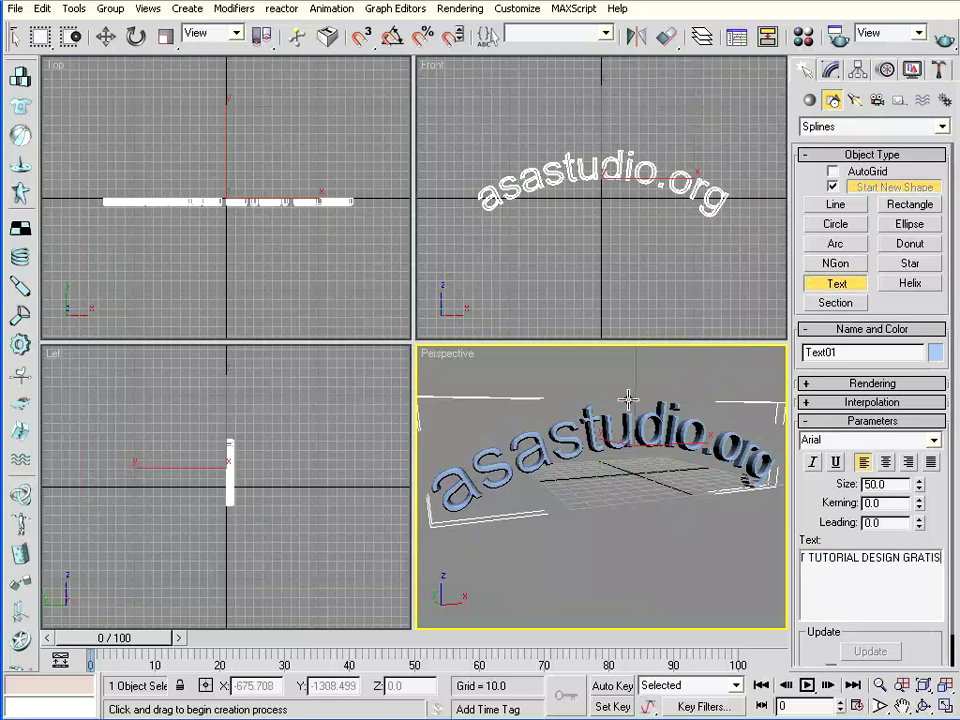
Place the subtitle at size 18 just under the arched title and render the front view
left_click(597, 262)
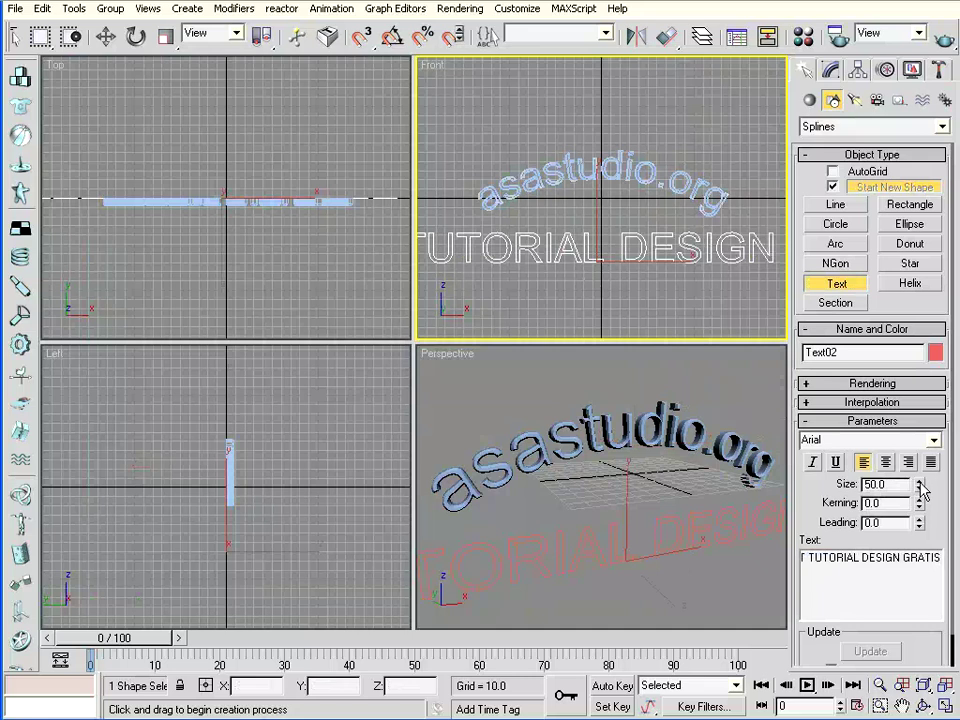
left_click_drag(921, 487, 919, 532)
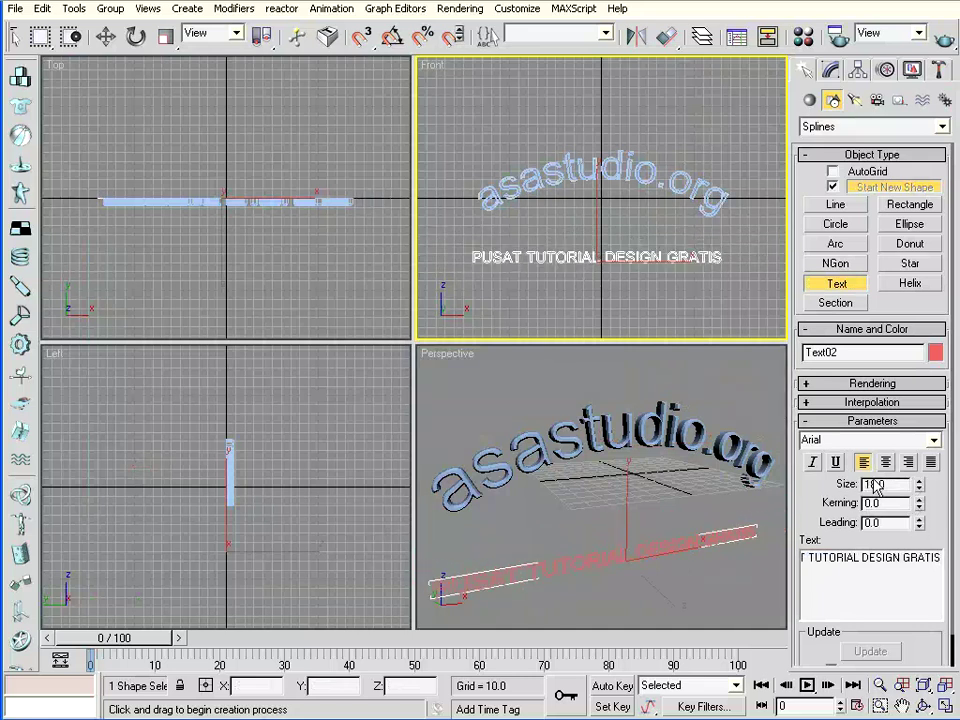
left_click(105, 37)
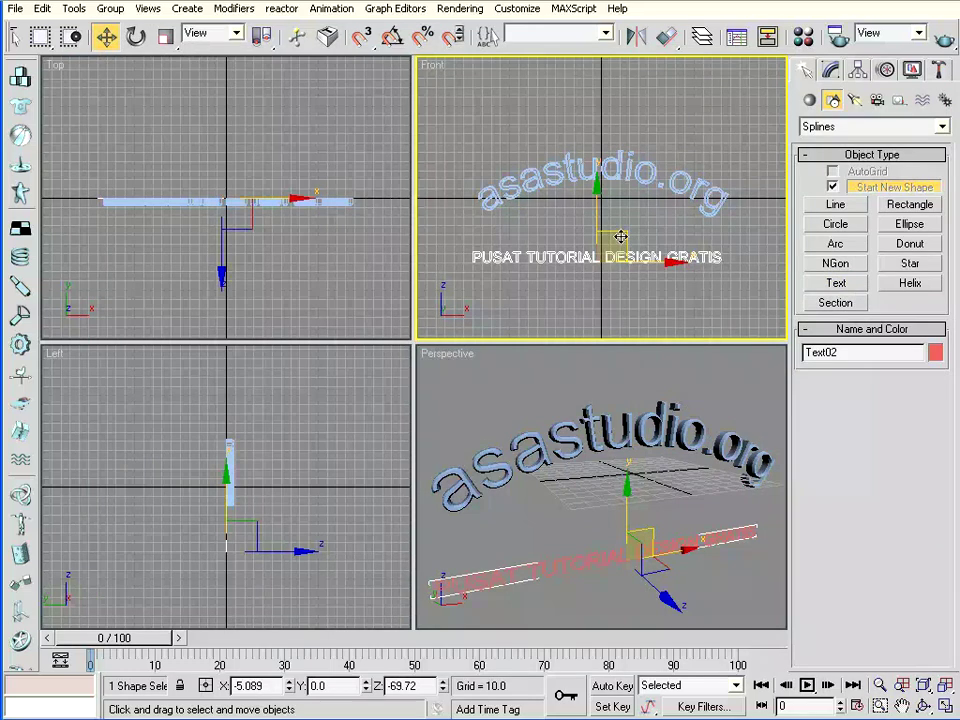
left_click_drag(621, 236, 626, 210)
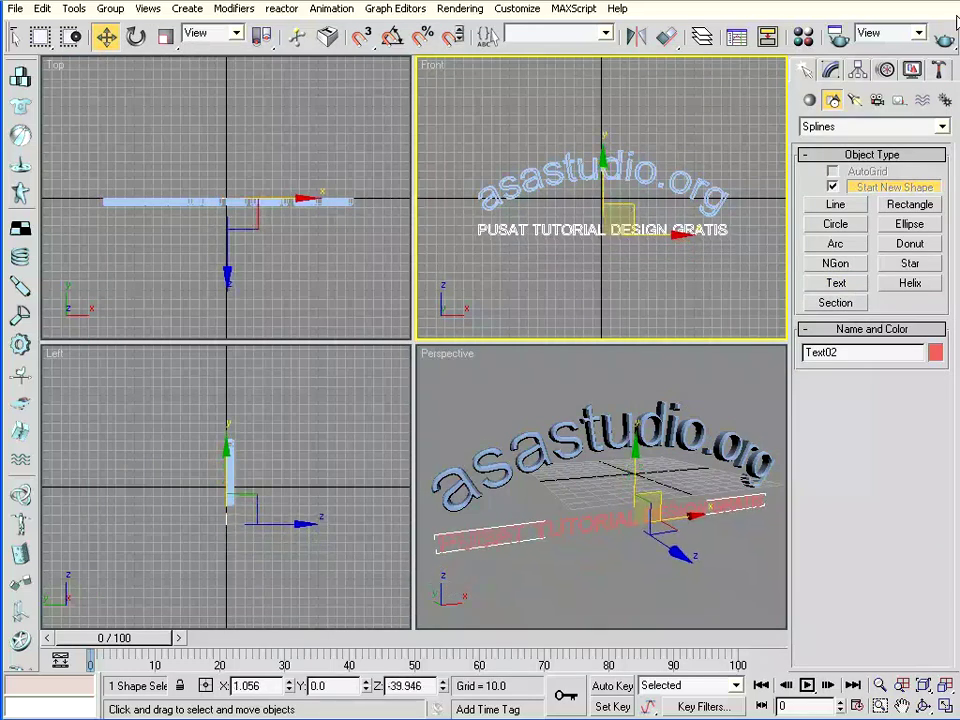
left_click(943, 41)
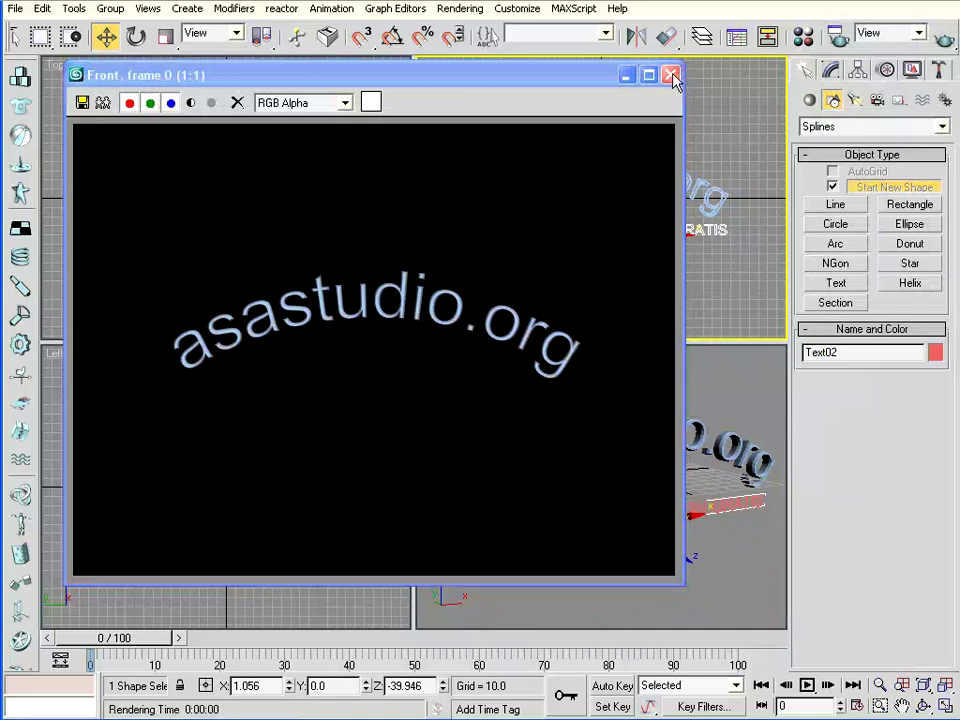
Turn on Enable In Renderer for Text02 and re-render the Front view
left_click(830, 72)
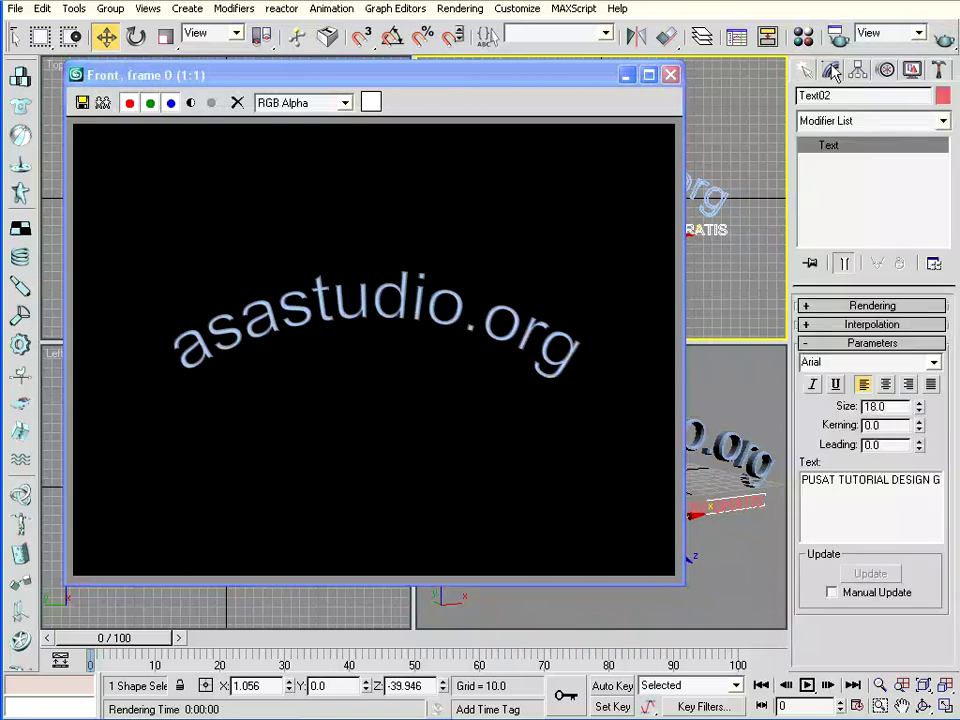
left_click(858, 306)
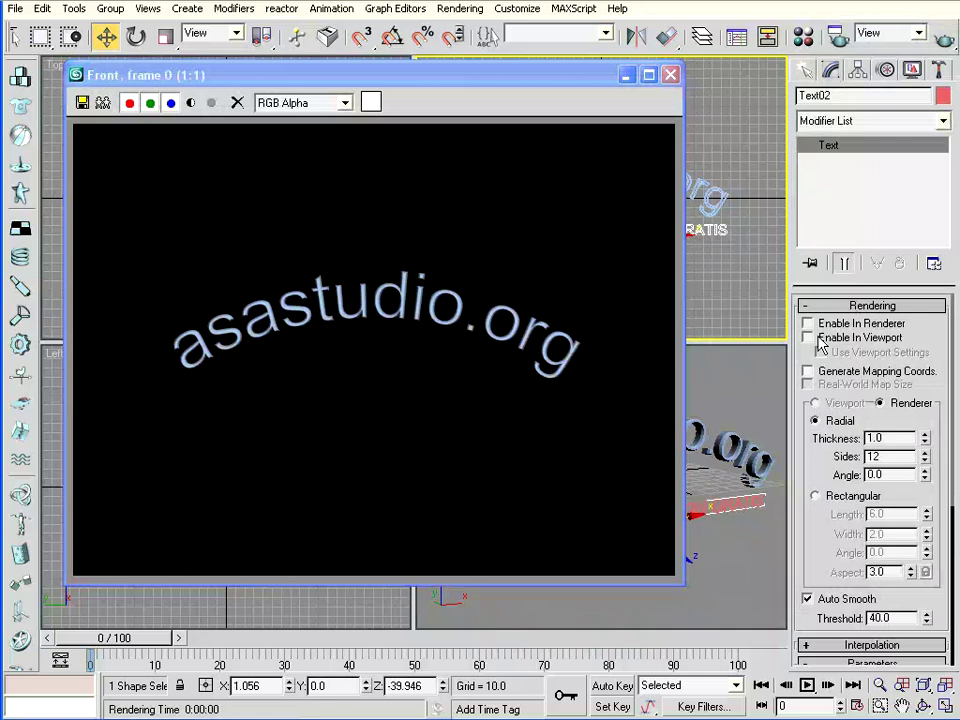
left_click(810, 325)
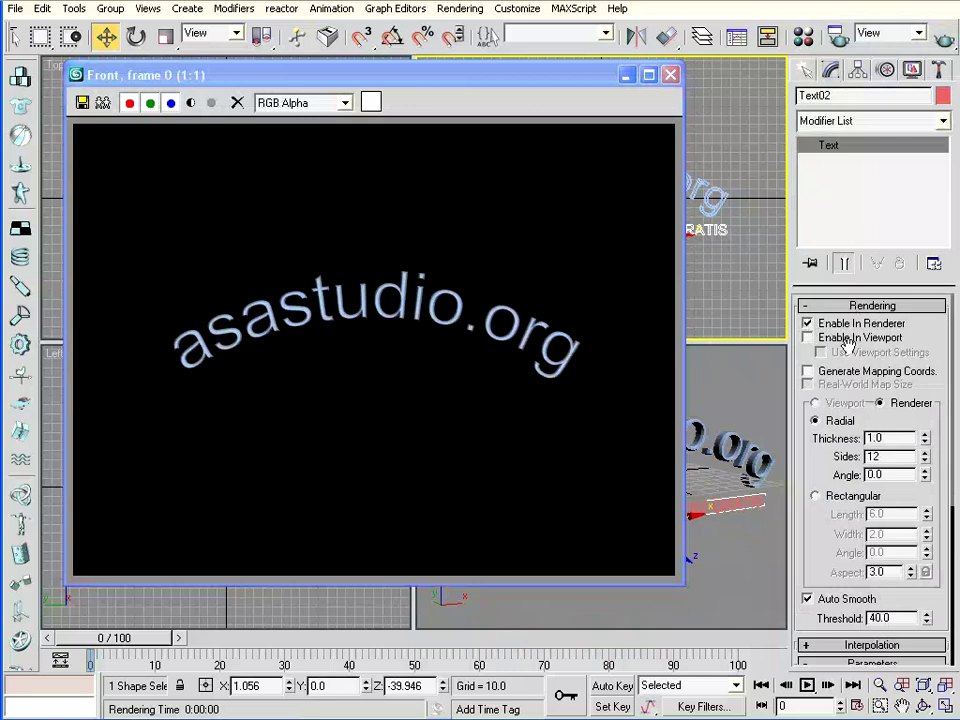
left_click(943, 37)
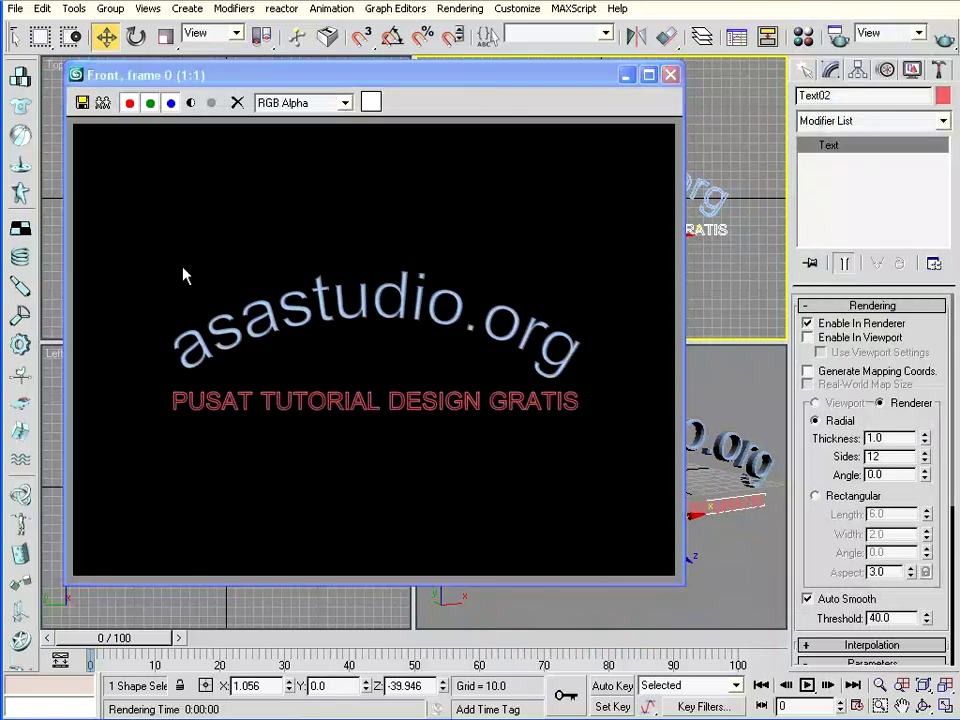
left_click(805, 70)
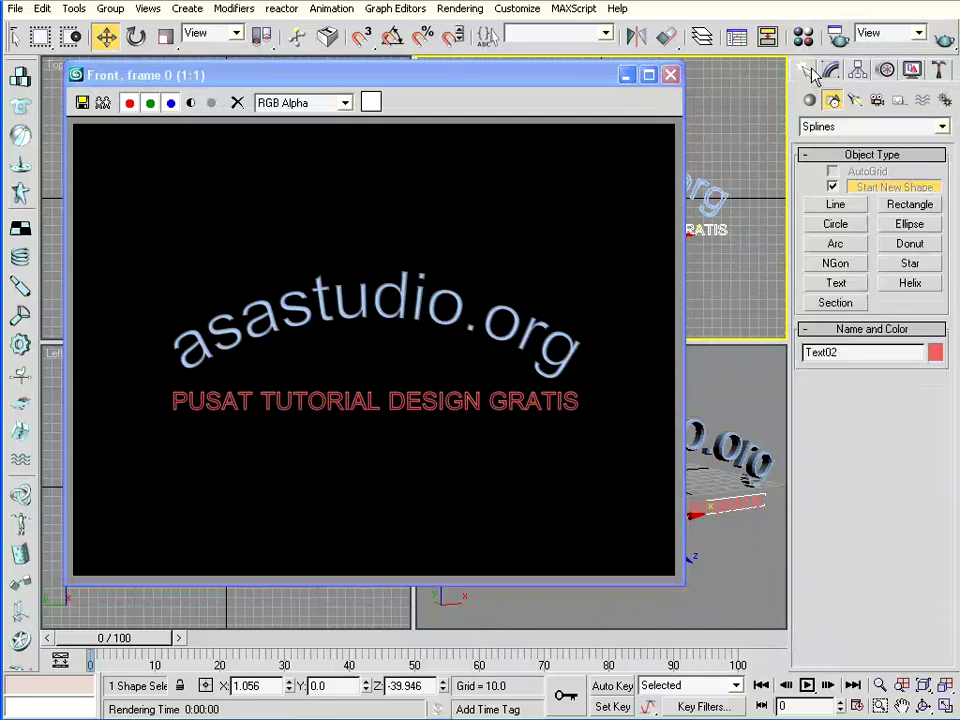
Minimize the render window and place an Omni light in the Top view near the text
left_click(855, 101)
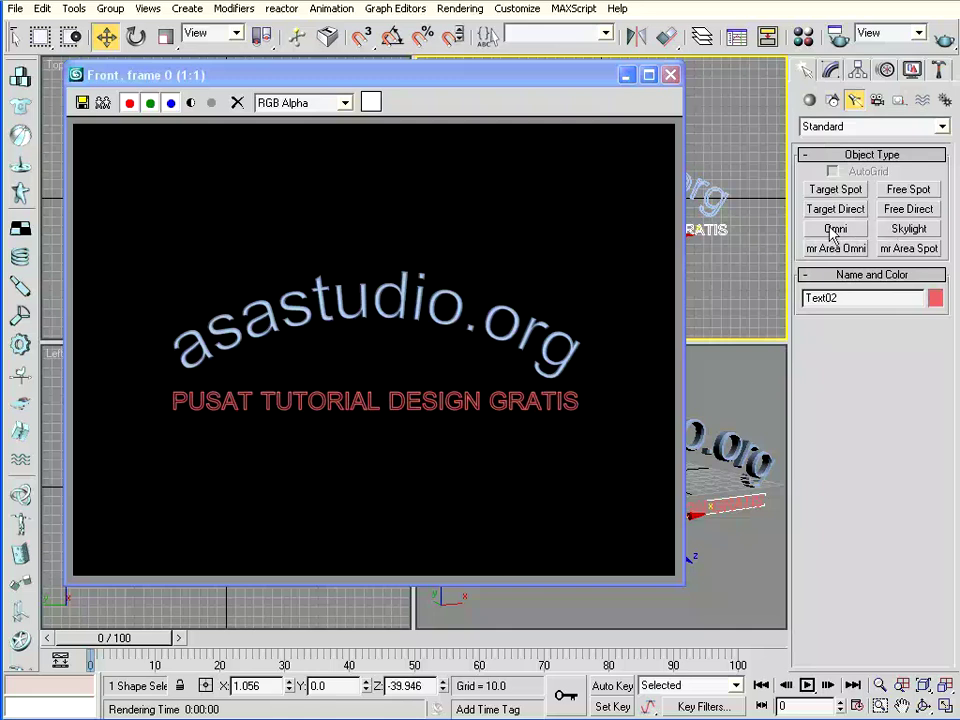
left_click(833, 230)
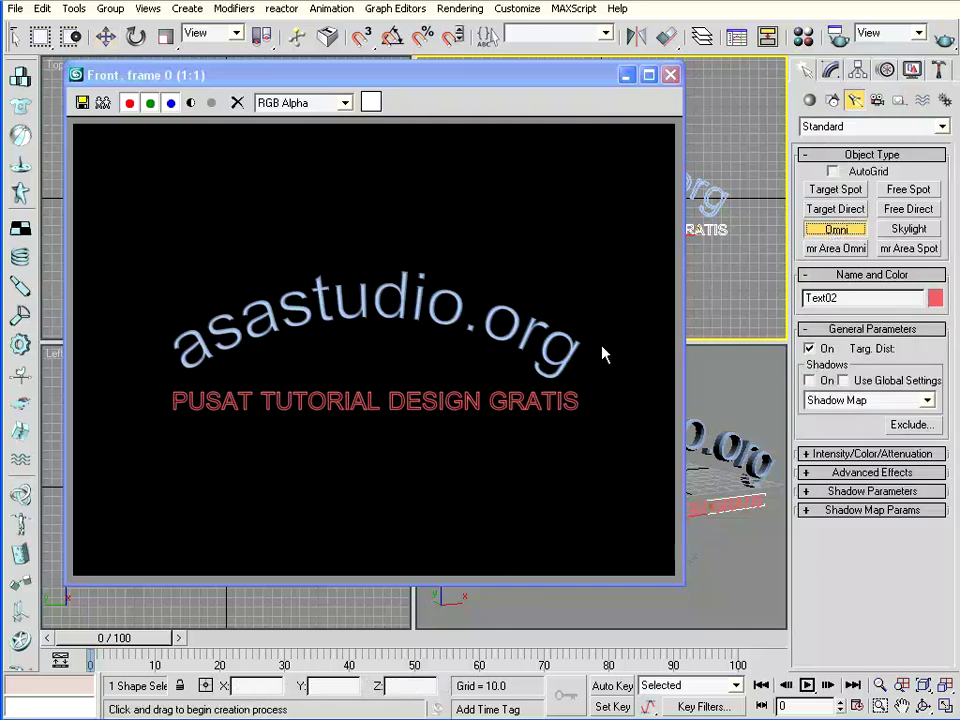
left_click(626, 76)
left_click(226, 254)
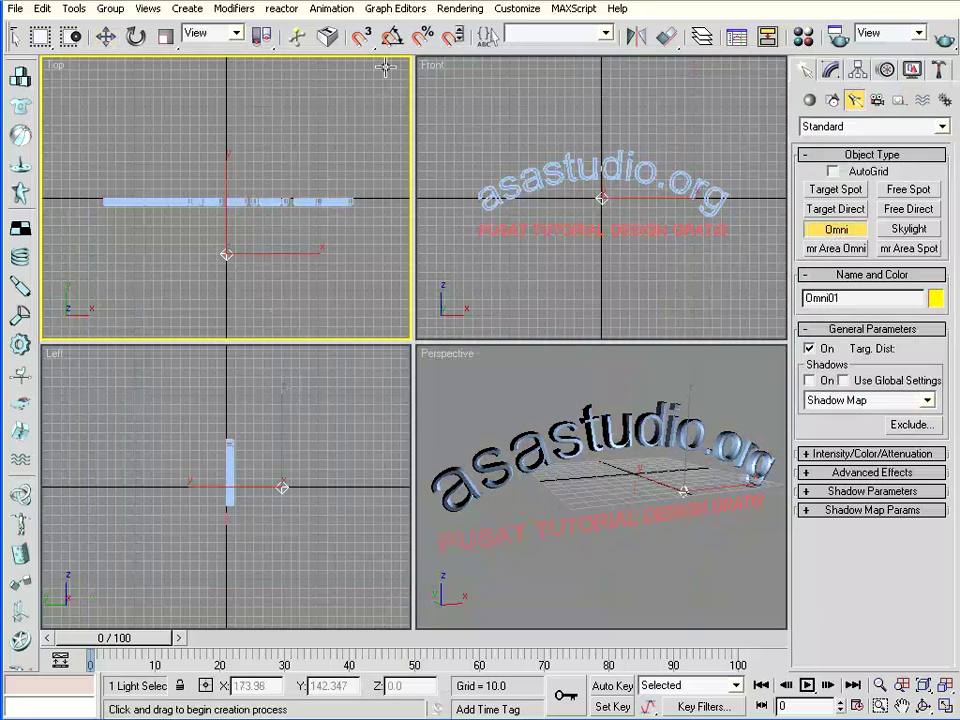
key("w")
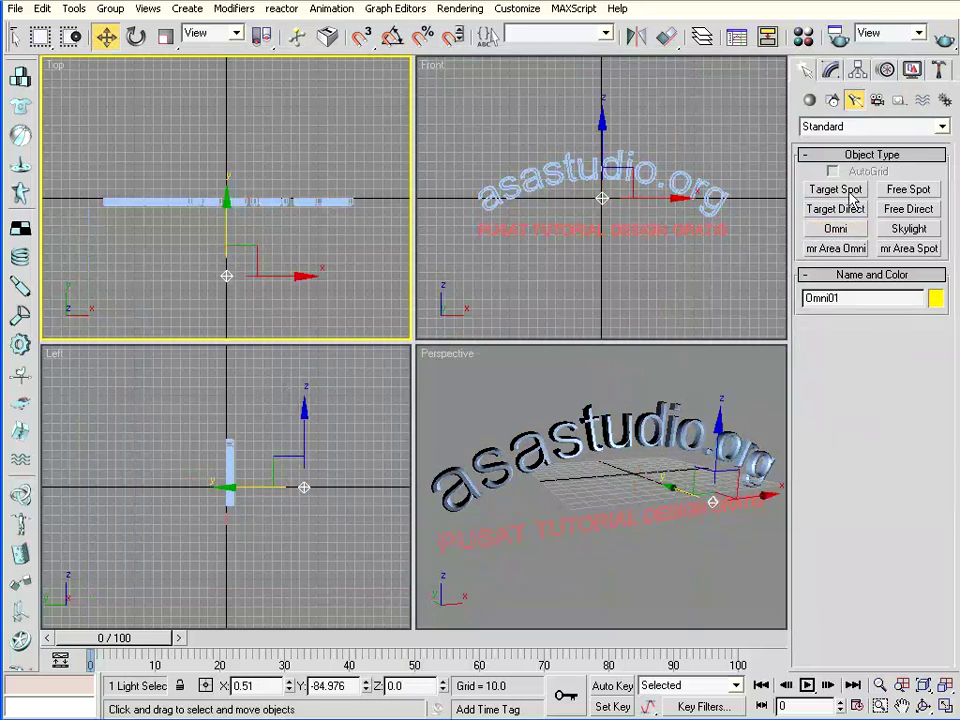
Draw a plane in the Top view with 32 length and 32 width segments
left_click(810, 101)
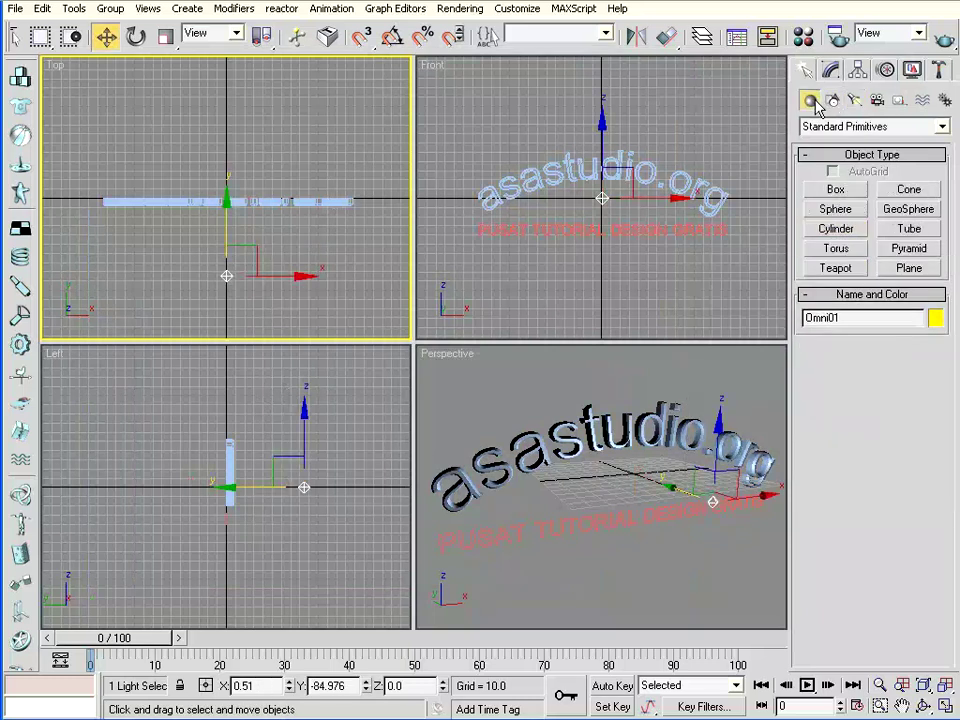
left_click(909, 268)
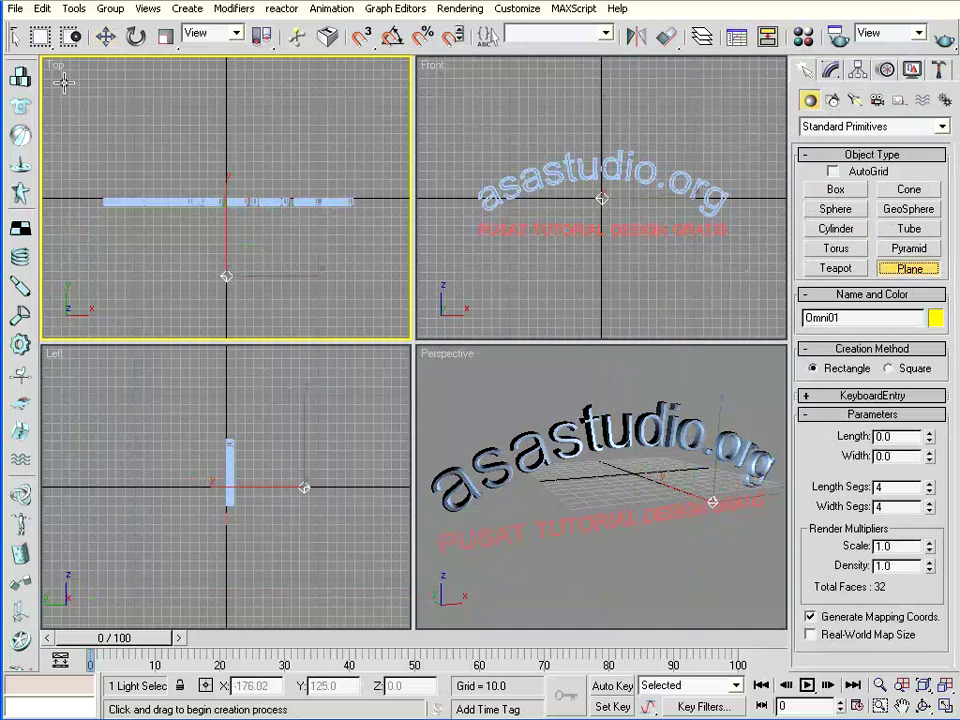
left_click_drag(62, 82, 401, 336)
double_click(886, 487)
type("32")
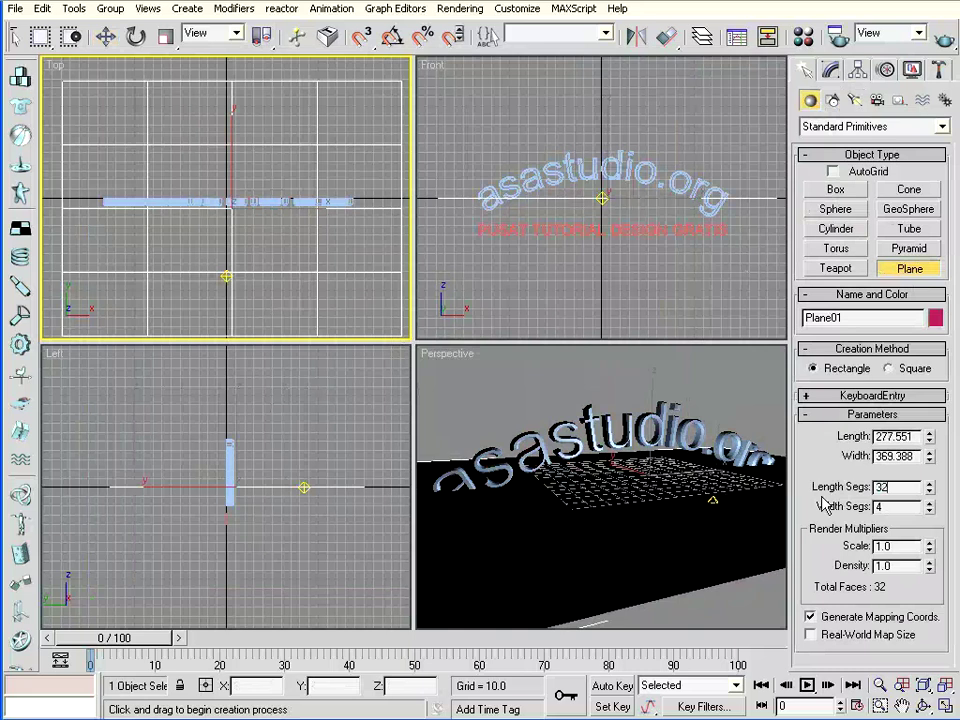
double_click(891, 507)
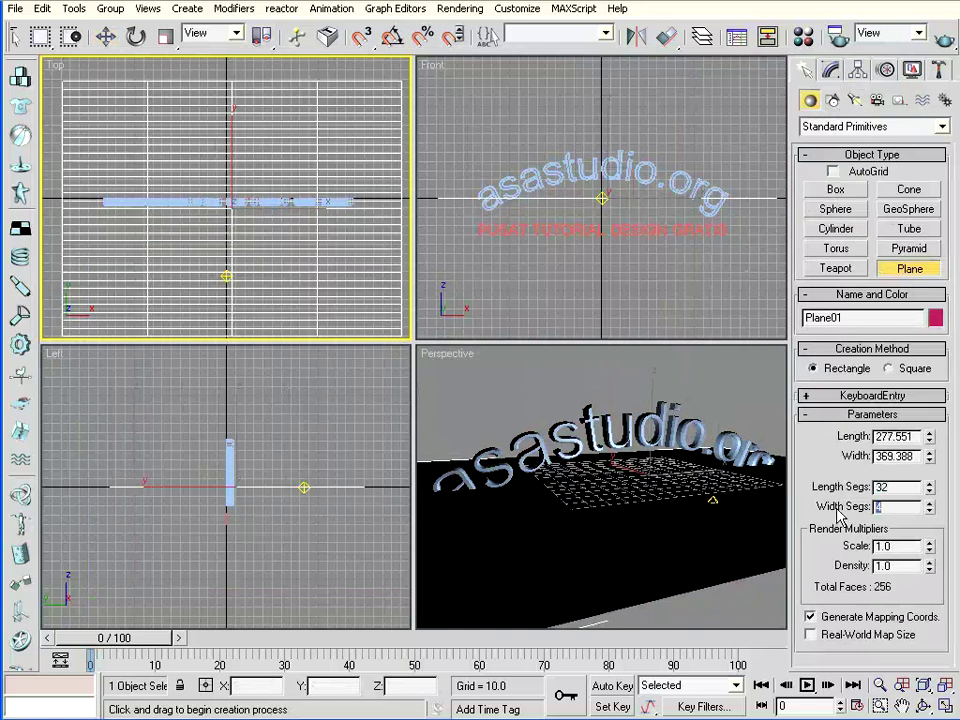
type("32")
key("Return")
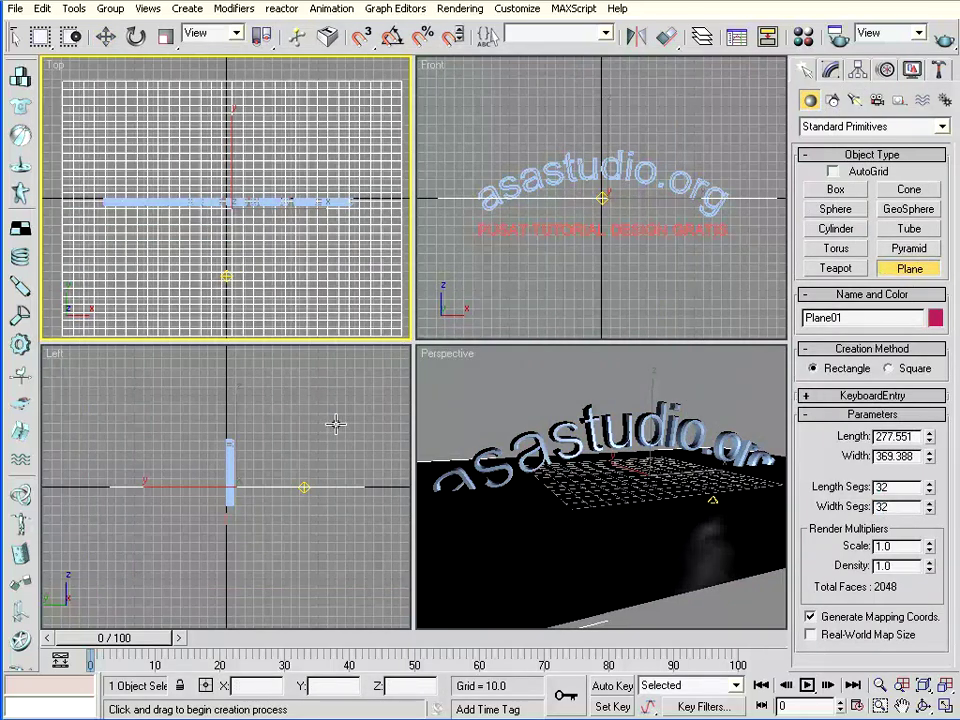
Move the plane down in the Front view so it sits beneath the text
left_click(104, 39)
left_click(610, 126)
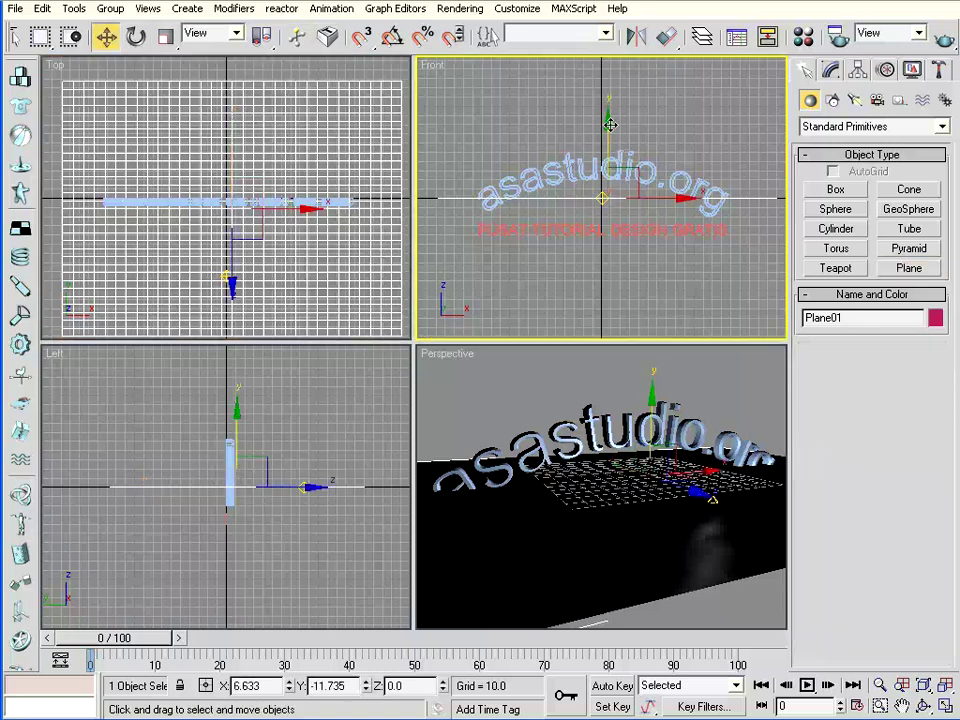
left_click_drag(607, 122, 607, 162)
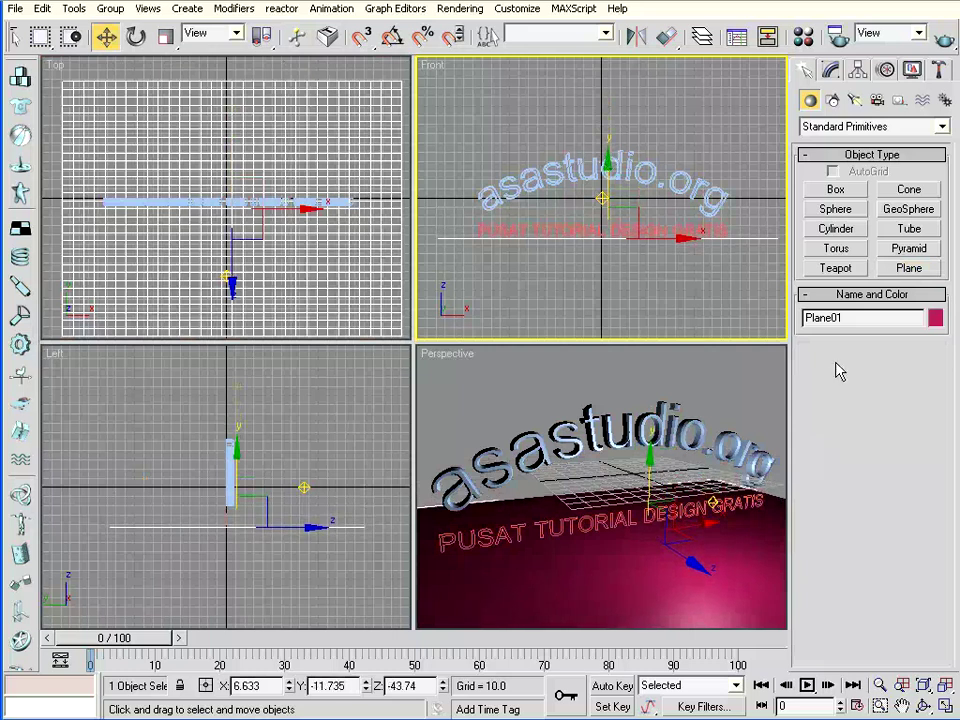
Add a Bend modifier to Plane01 with X bend axis and angle -119
left_click(830, 70)
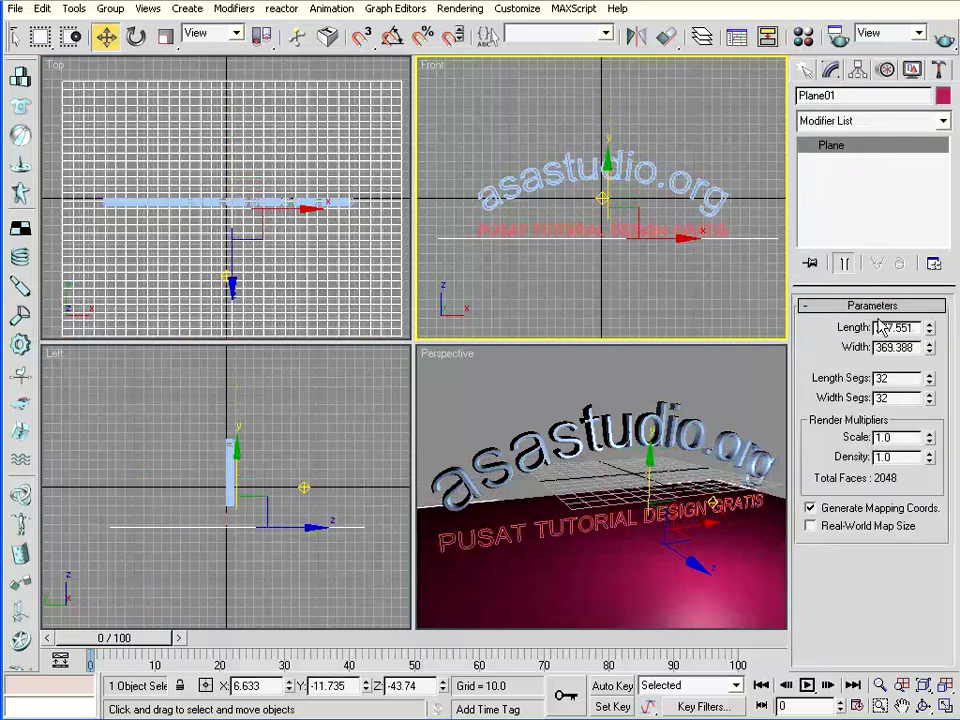
left_click(868, 121)
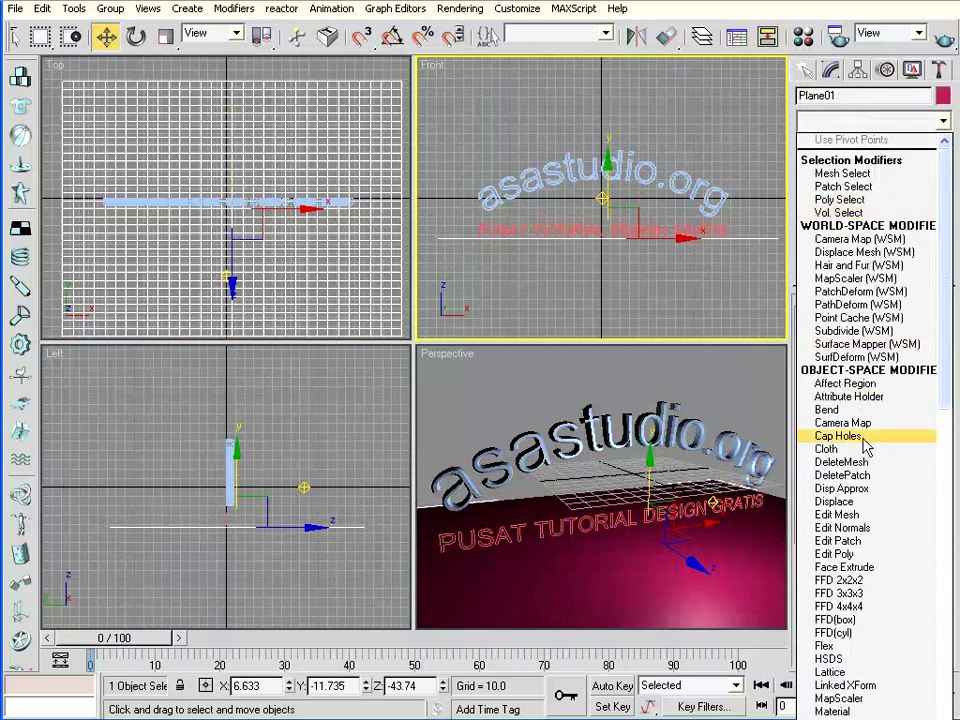
left_click(861, 414)
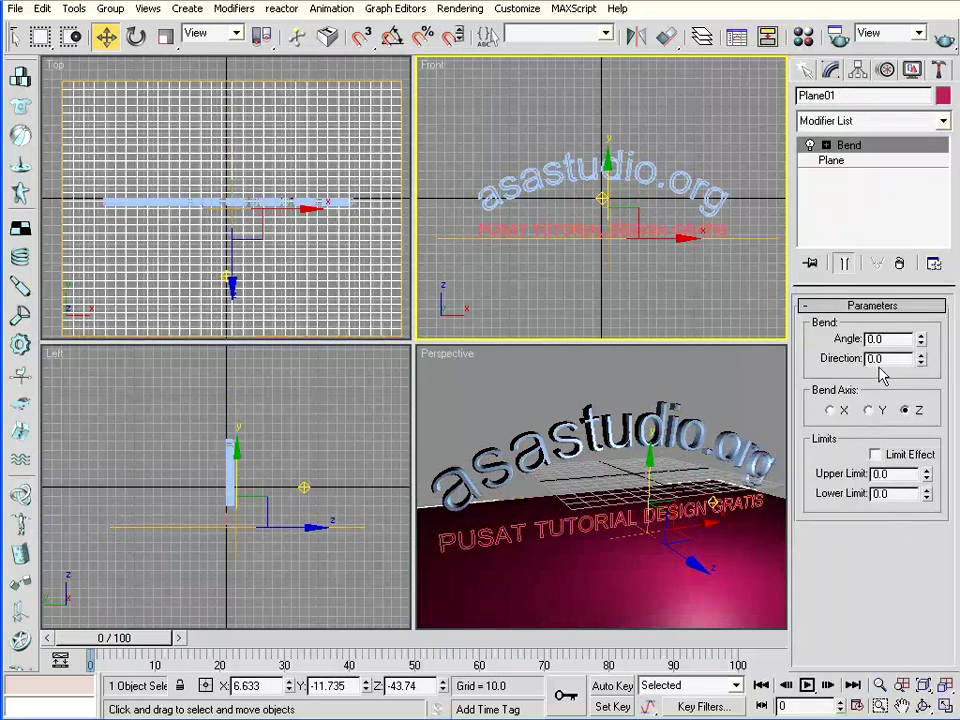
left_click_drag(921, 339, 928, 146)
left_click(868, 411)
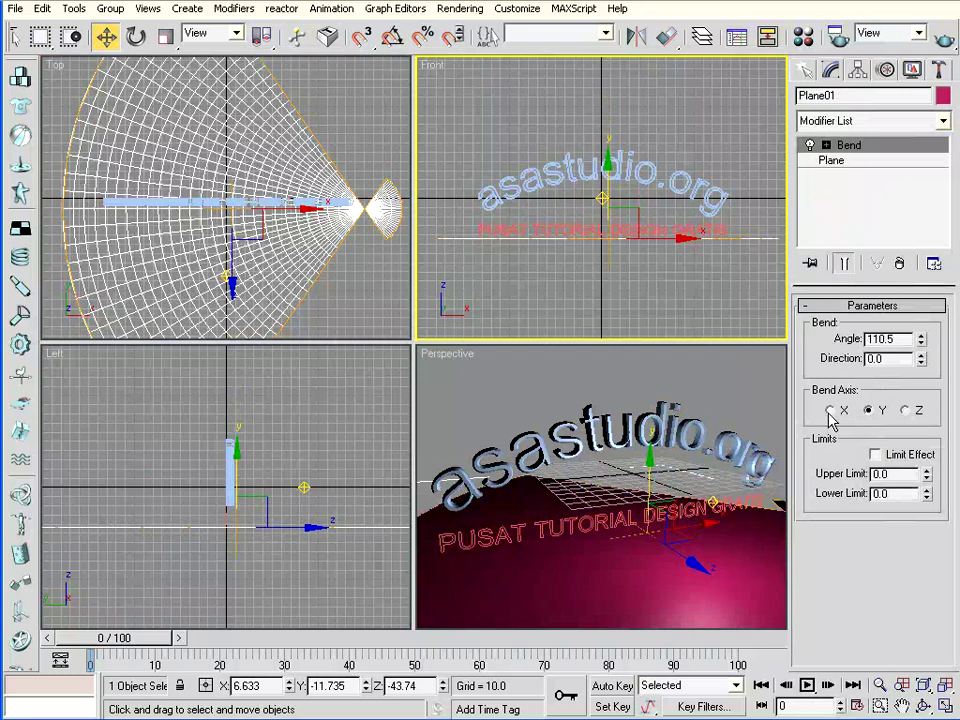
left_click(829, 411)
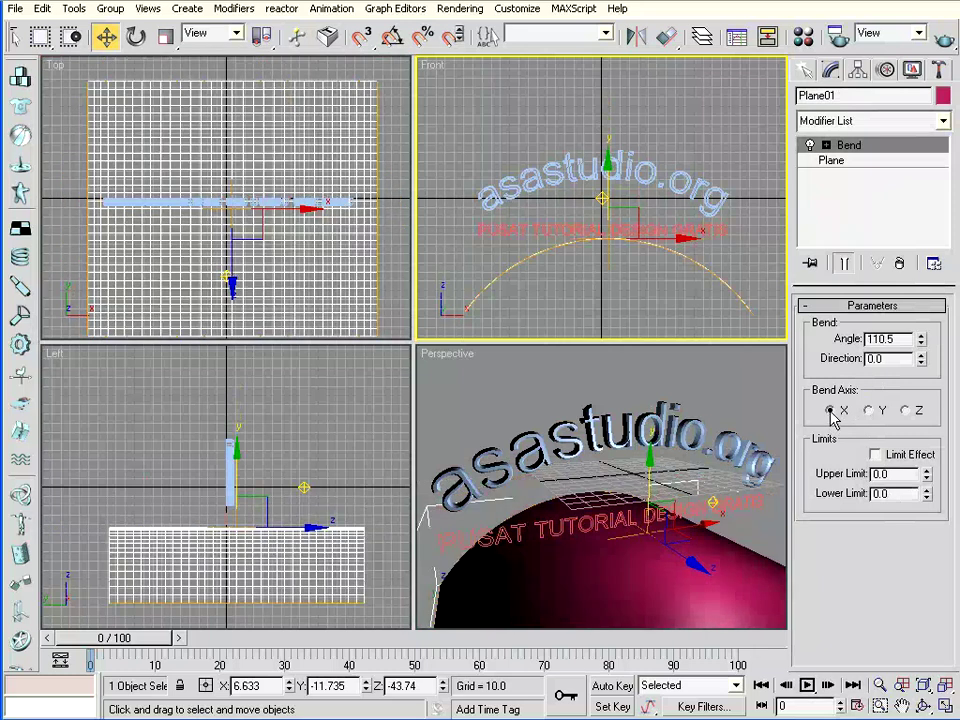
left_click_drag(922, 343, 922, 470)
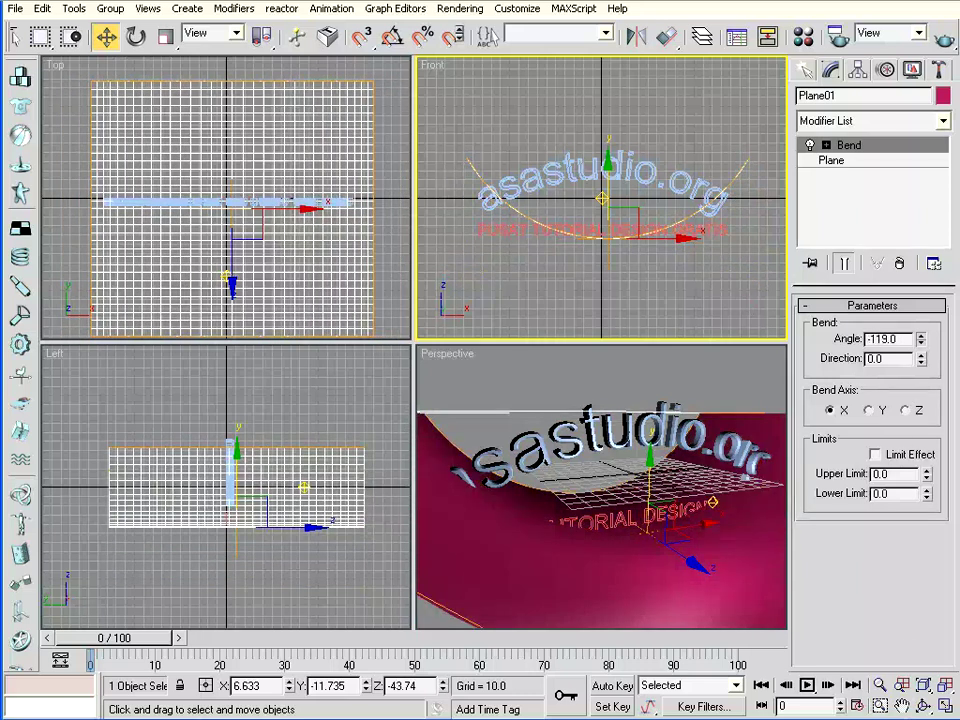
left_click(848, 148)
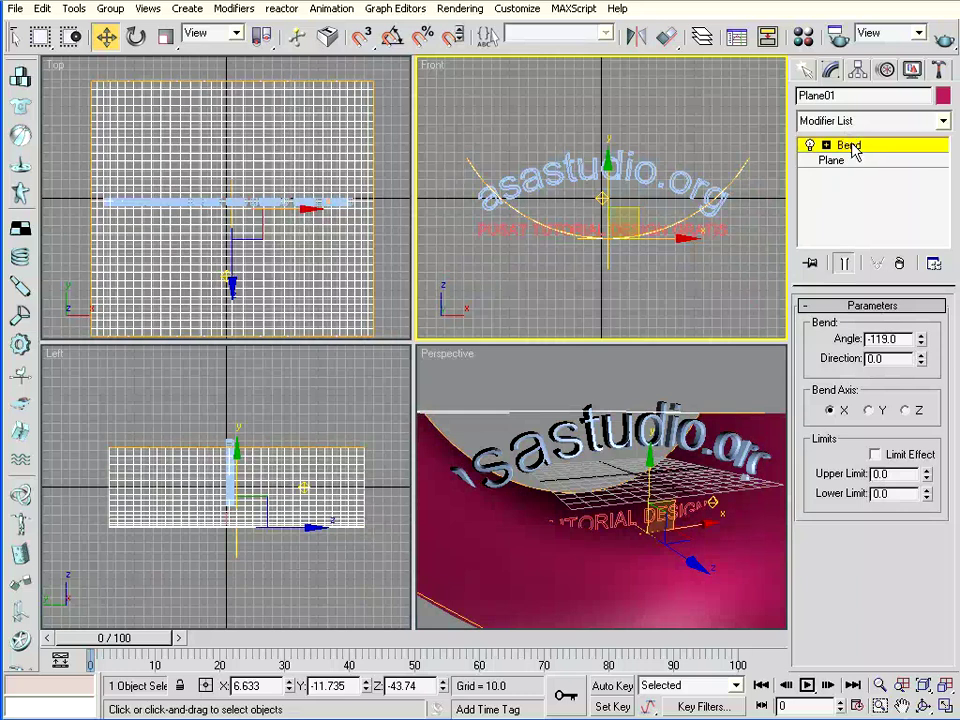
Delete the Bend modifier and convert Plane01 to an Editable Poly
left_click(900, 264)
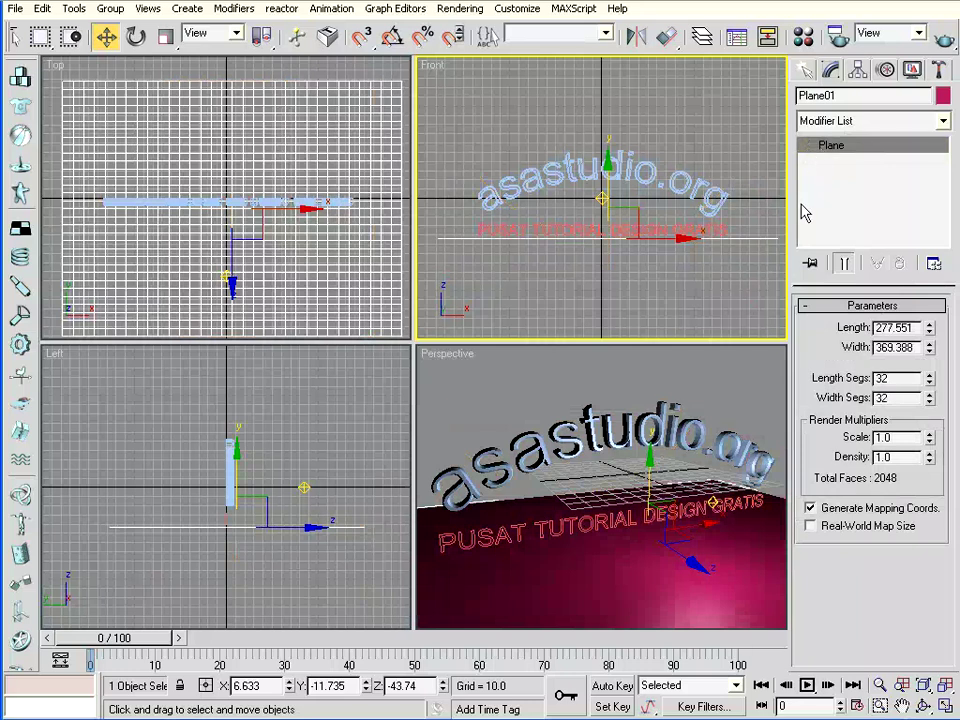
right_click(821, 146)
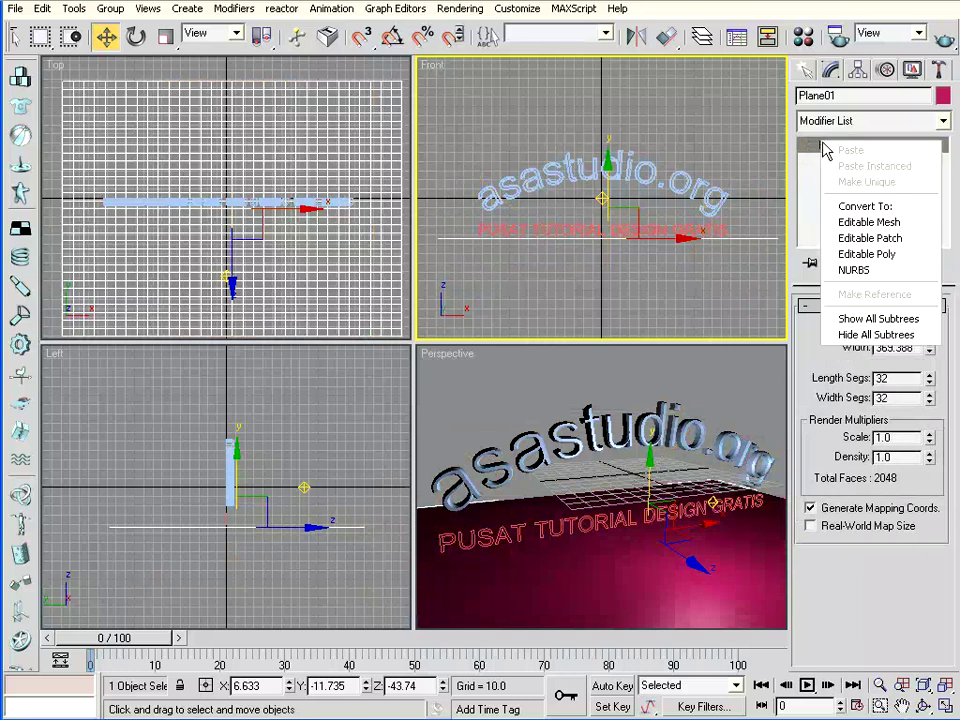
left_click(868, 254)
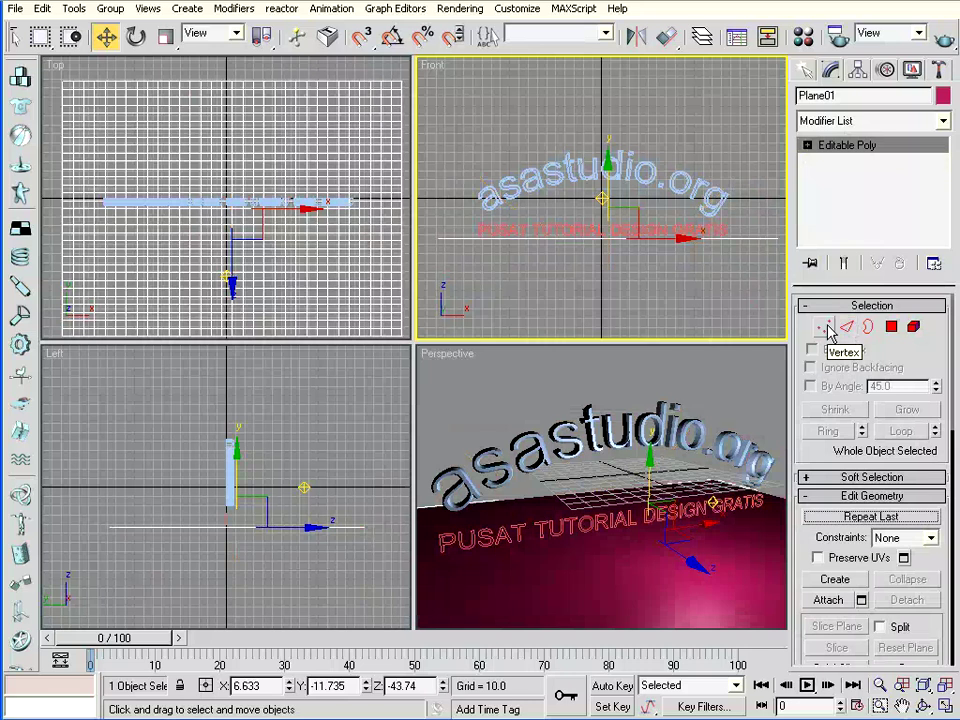
Box-select the 495 vertices of the plane's back half in the Top view
left_click(824, 329)
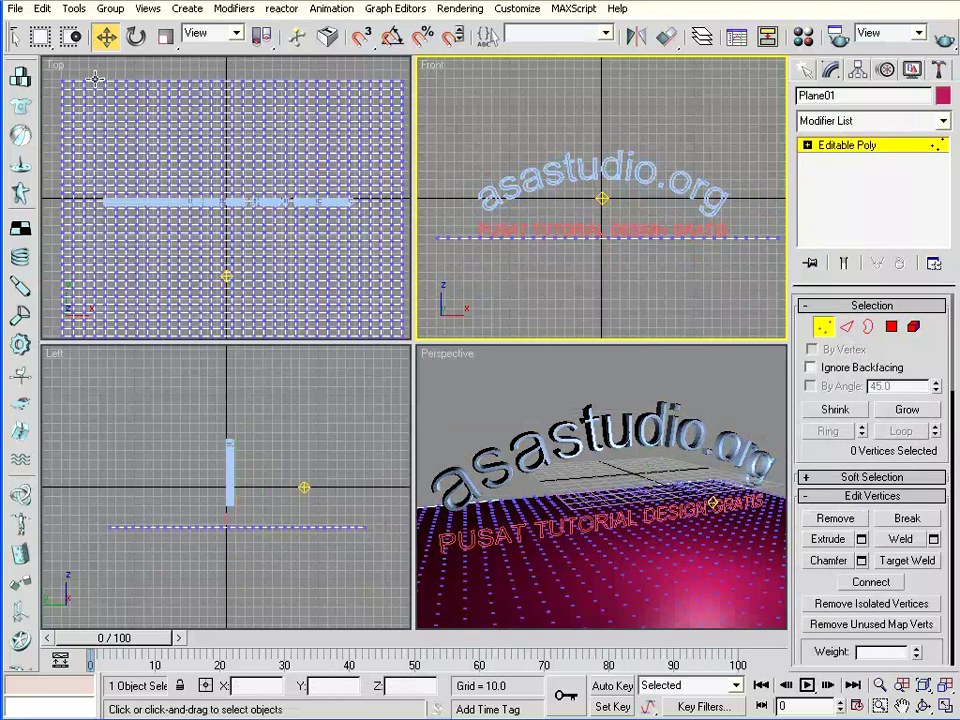
left_click(390, 80)
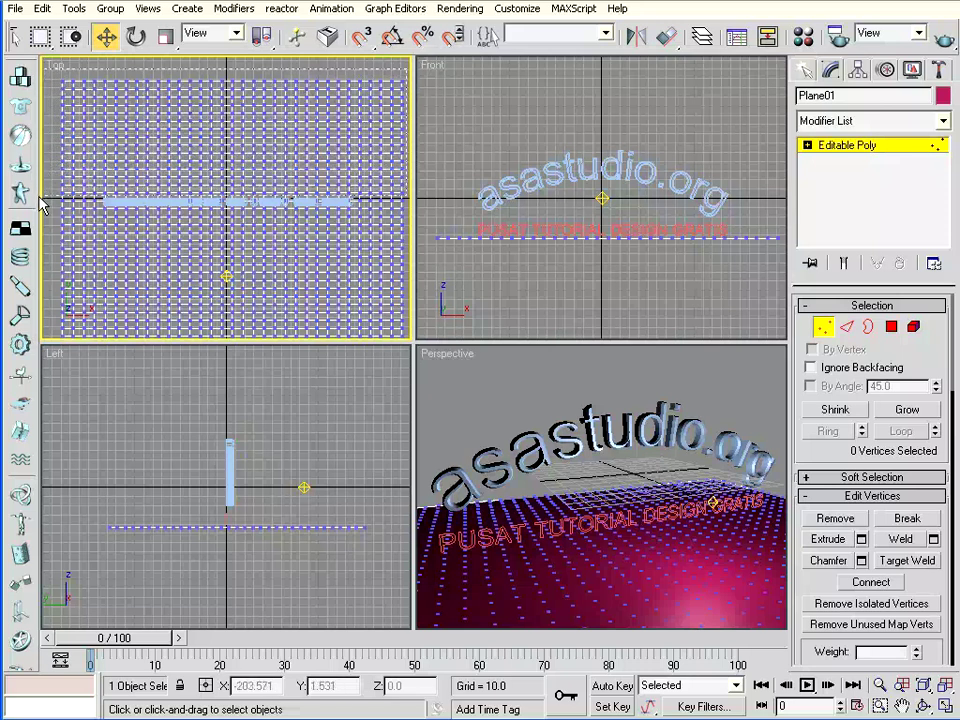
left_click_drag(42, 204, 406, 64)
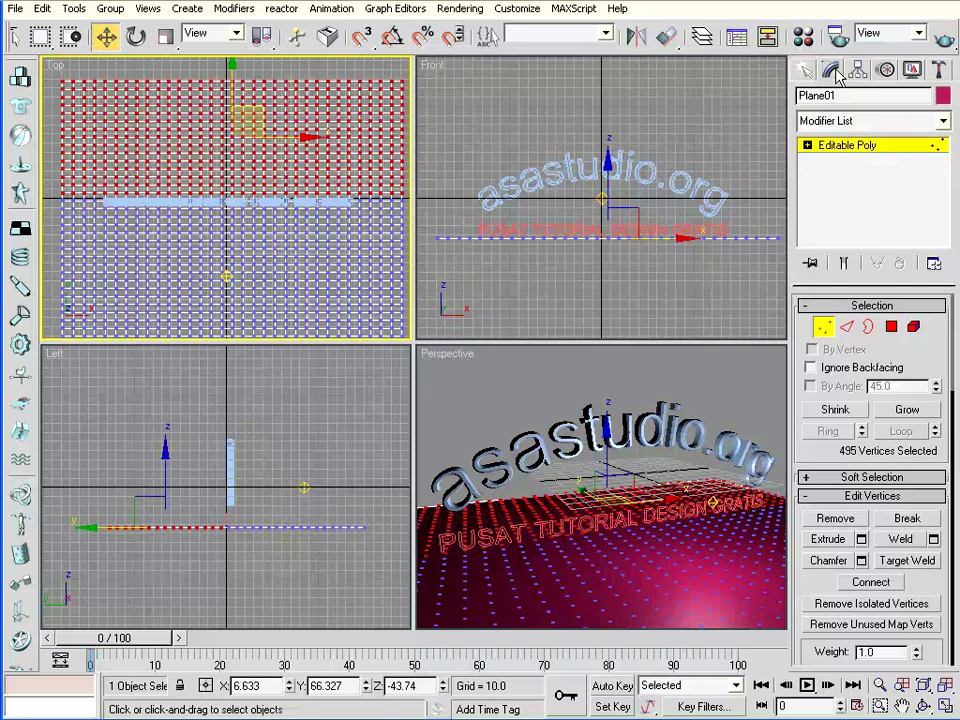
left_click(838, 121)
Bend the selected vertices with angle -94.5, Y bend axis and direction -90
left_click(850, 411)
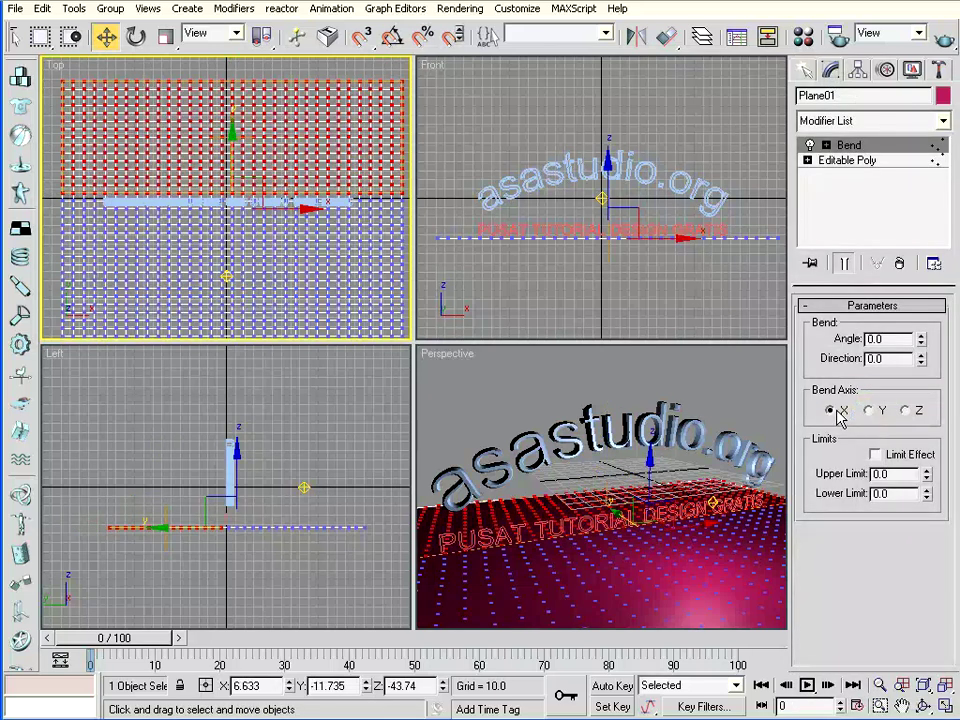
left_click_drag(921, 338, 913, 431)
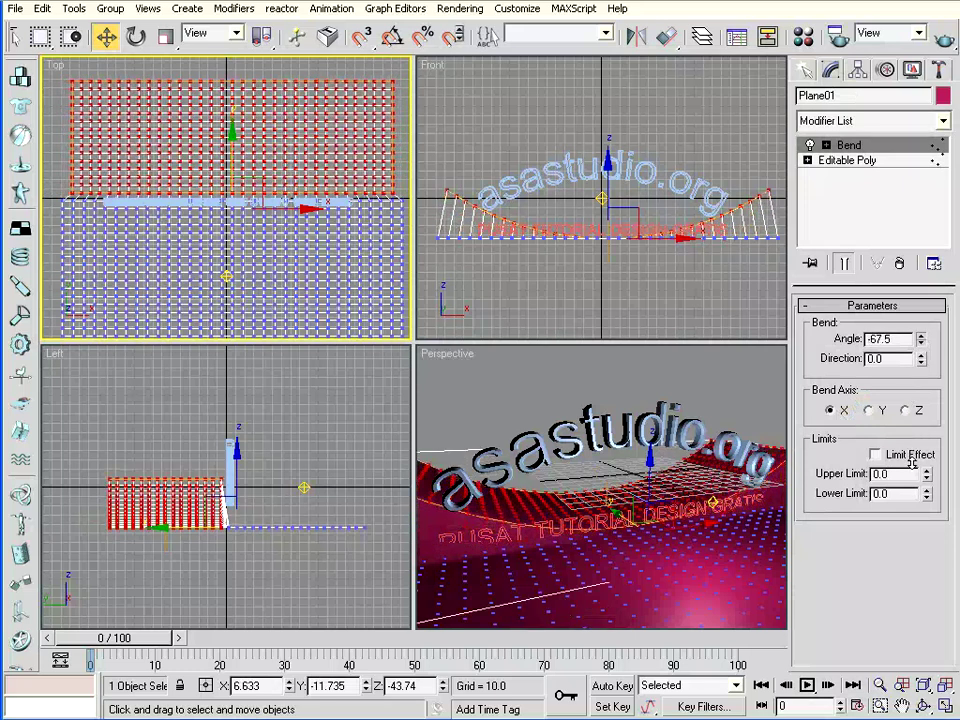
left_click_drag(913, 431, 910, 425)
left_click(906, 411)
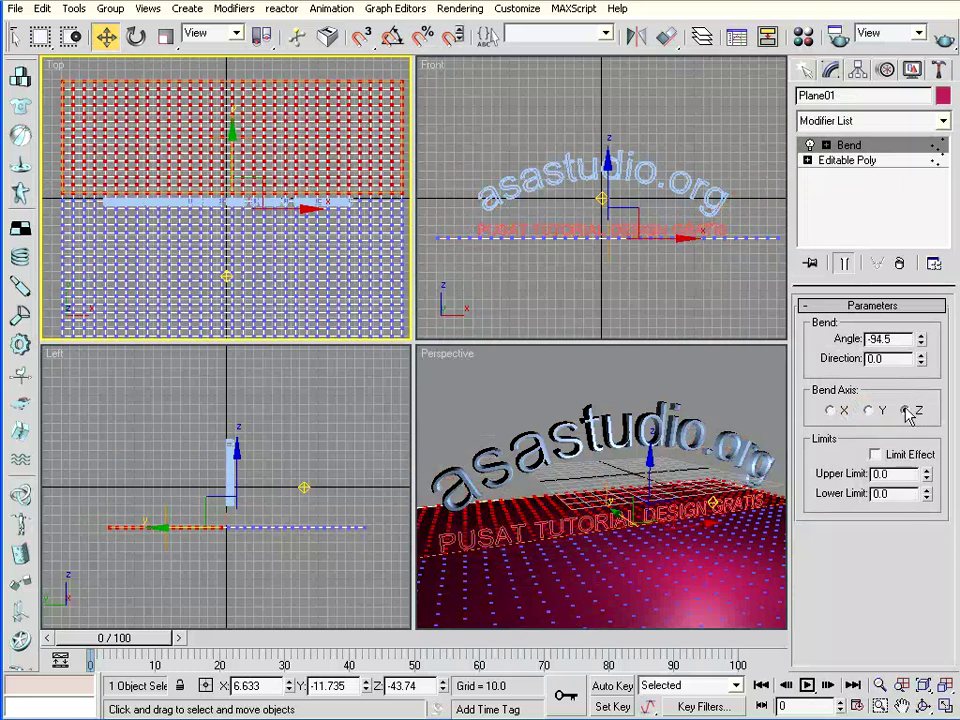
left_click(843, 410)
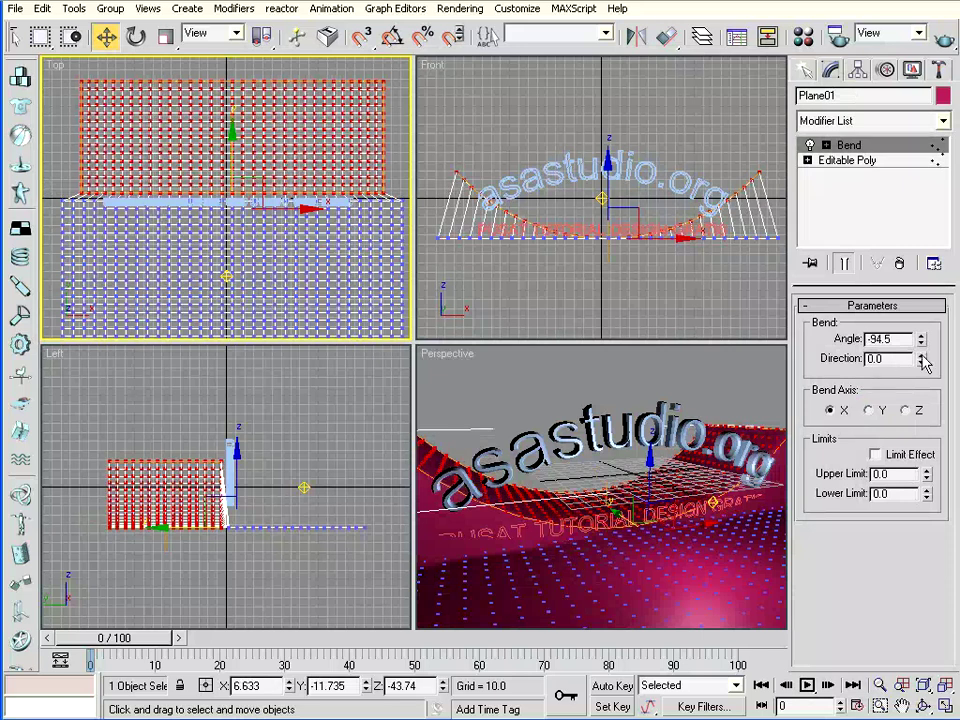
mouse_move(921, 360)
left_mouse_down()
mouse_move(907, 474)
mouse_move(904, 228)
left_mouse_up()
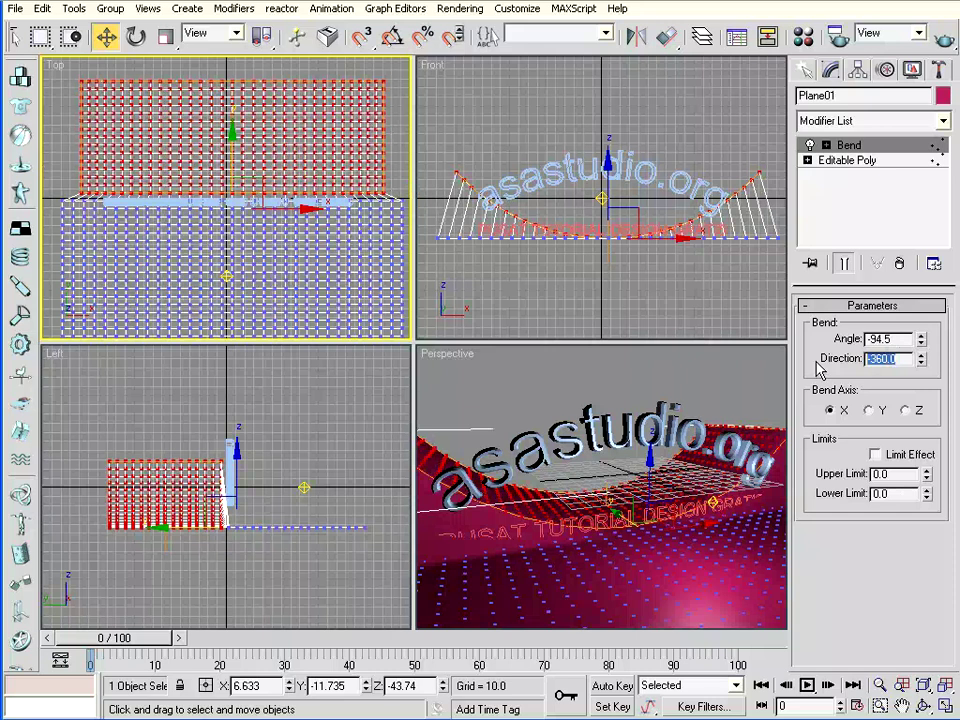
type("0")
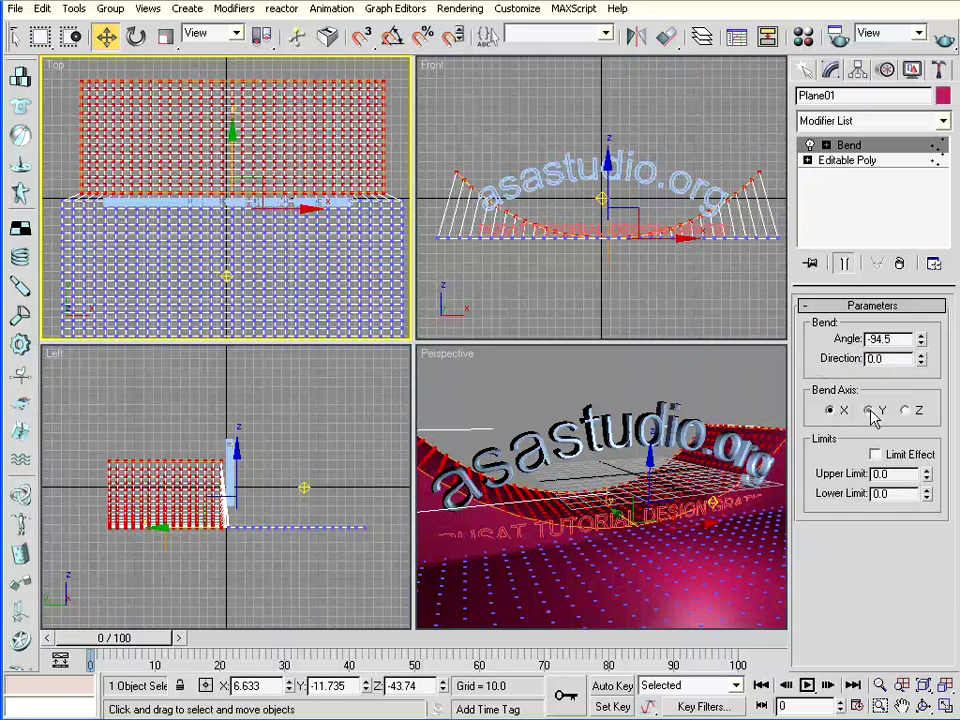
left_click(869, 411)
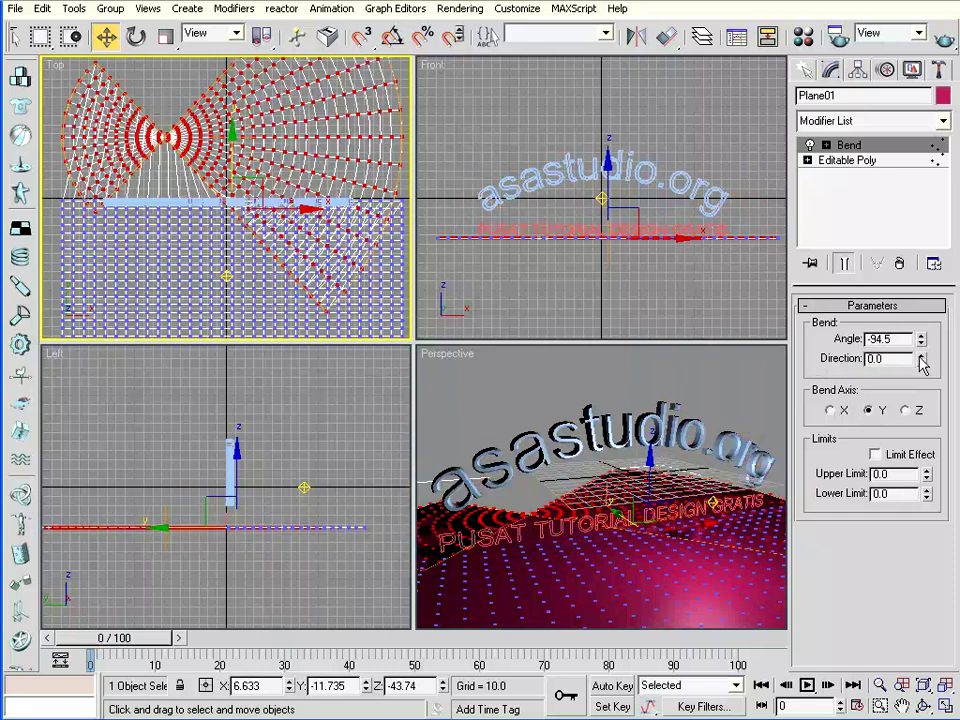
mouse_move(922, 362)
left_mouse_down()
mouse_move(888, 535)
mouse_move(884, 520)
left_mouse_up()
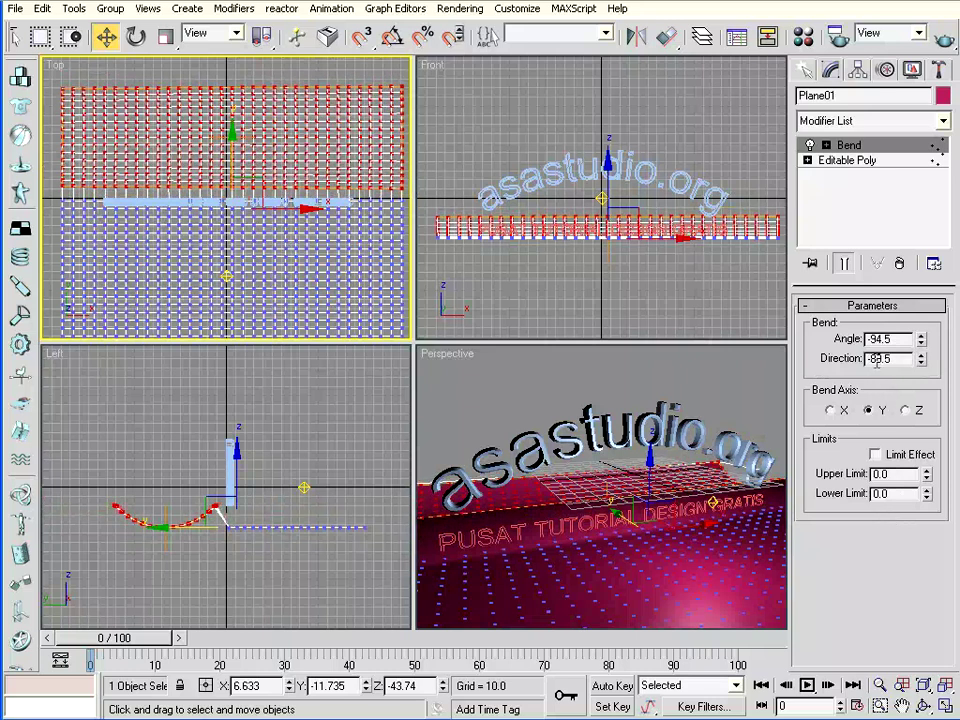
left_click_drag(872, 361, 908, 364)
type("-90")
key("Return")
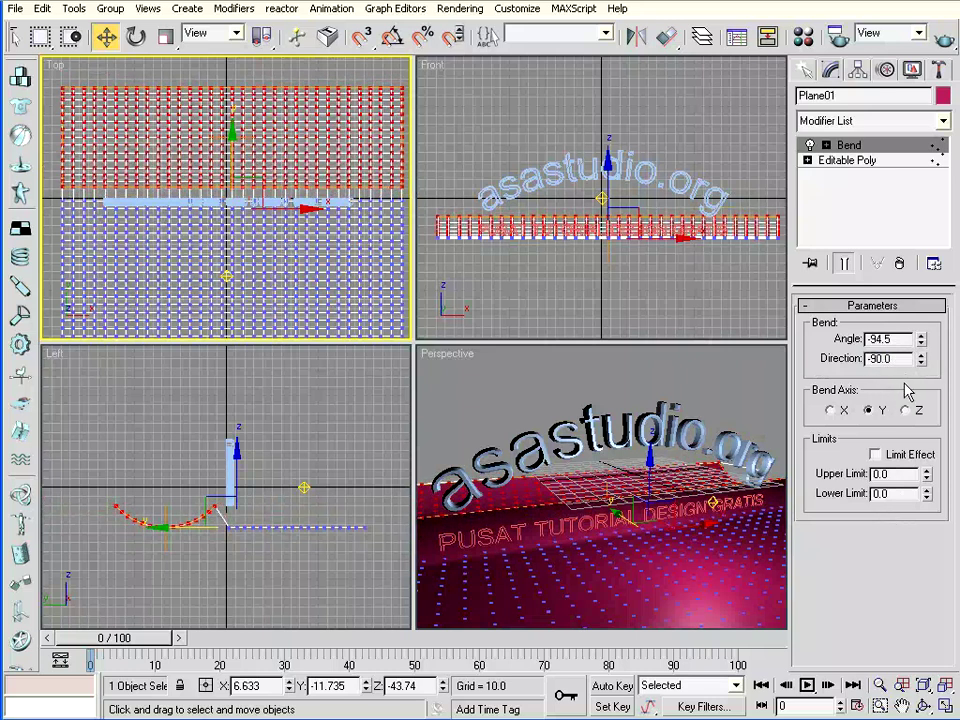
Slide the Bend gizmo along X in the Left view so the backdrop curves behind the text
left_click(826, 146)
left_click(858, 161)
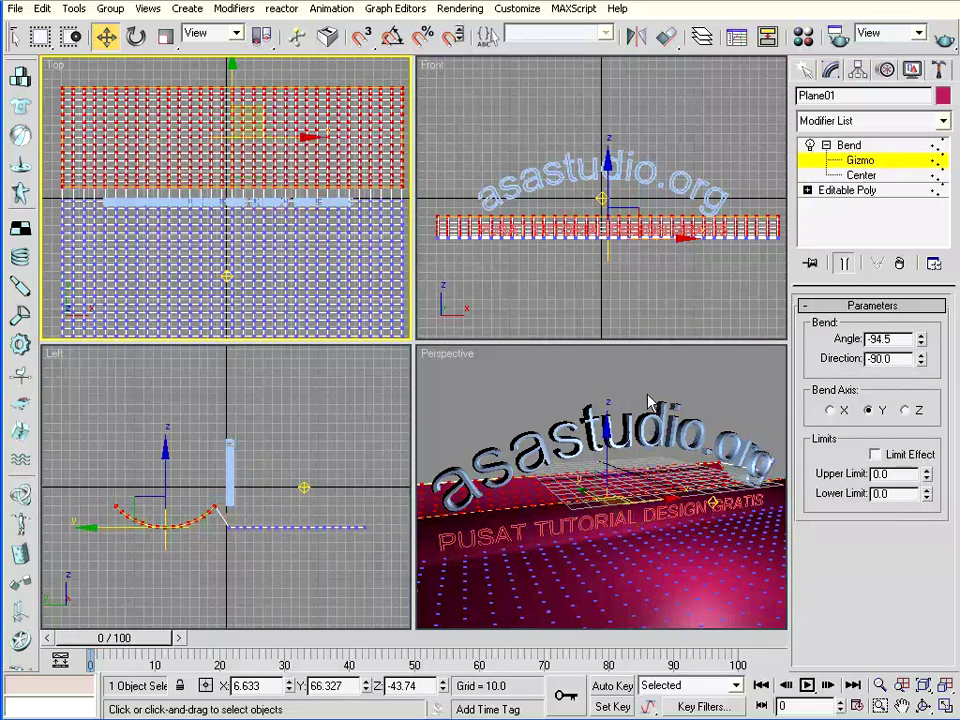
right_click(207, 553)
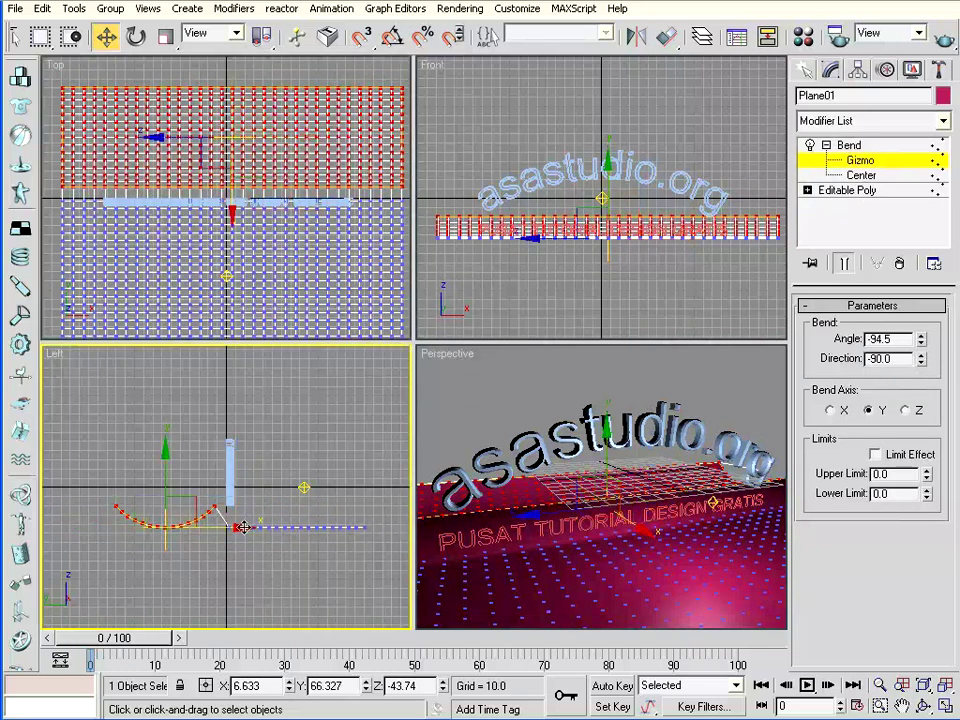
mouse_move(250, 526)
left_mouse_down()
mouse_move(318, 538)
mouse_move(311, 546)
left_mouse_up()
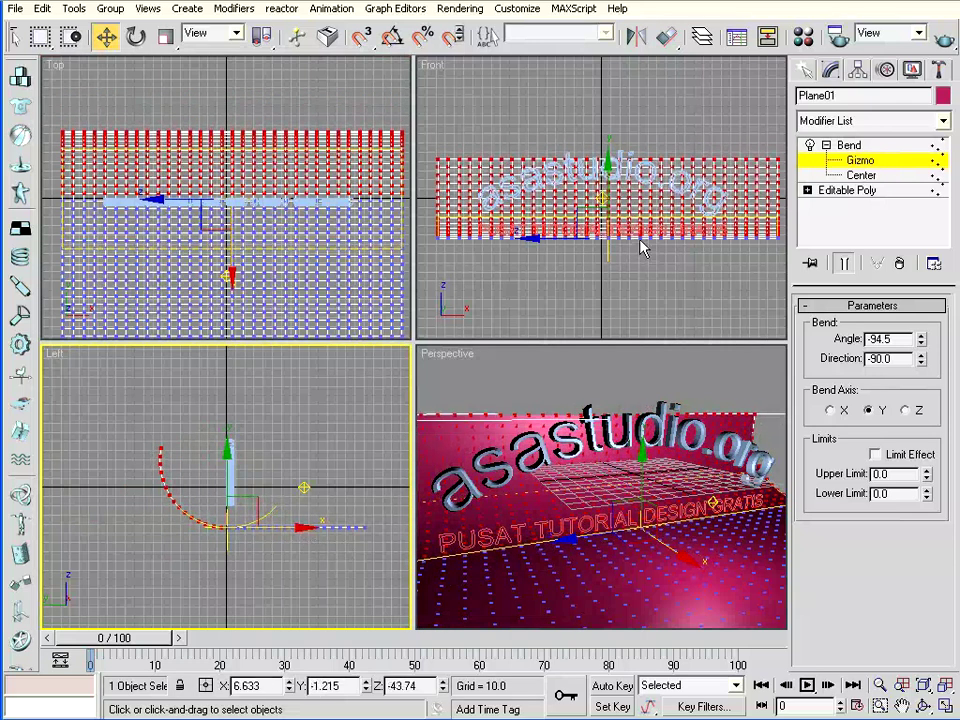
Hide the Perspective viewport grid and pan to reframe the scene
right_click(431, 366)
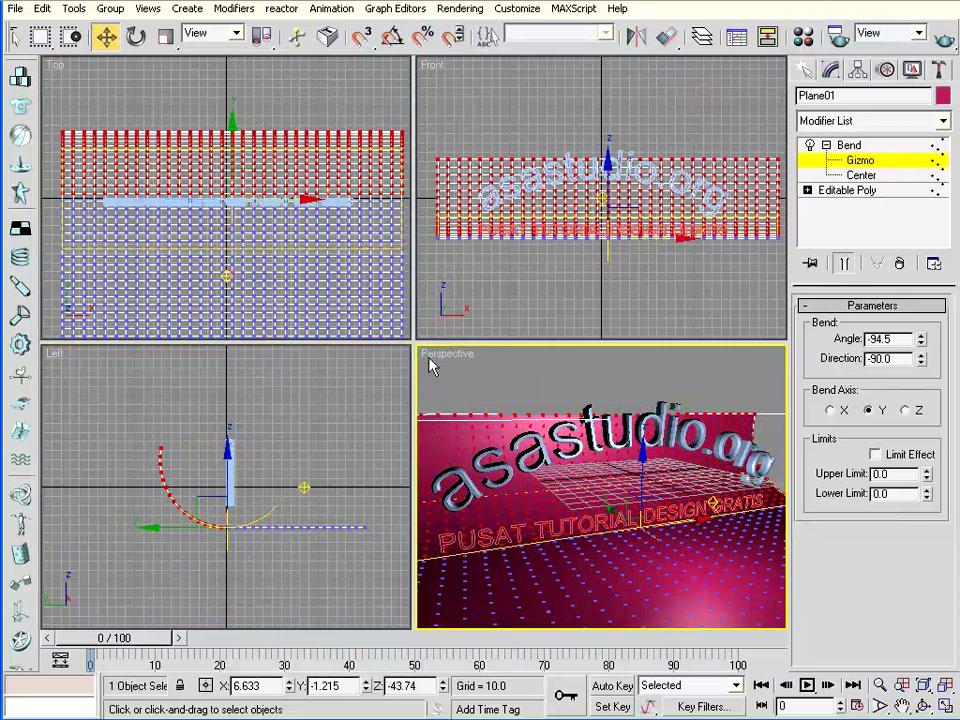
right_click(434, 356)
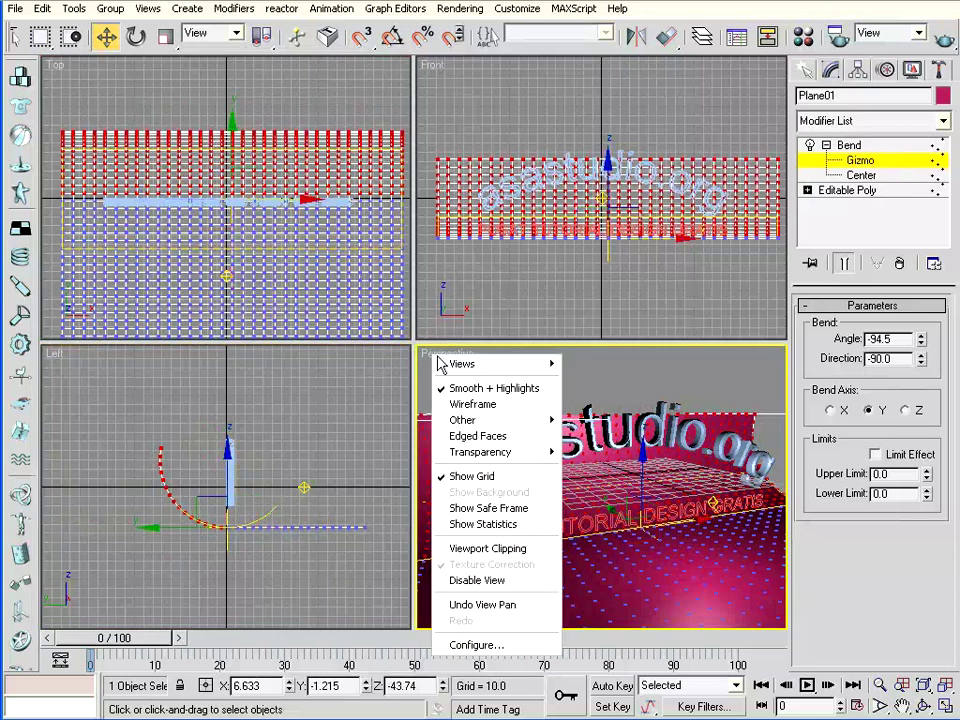
left_click(505, 482)
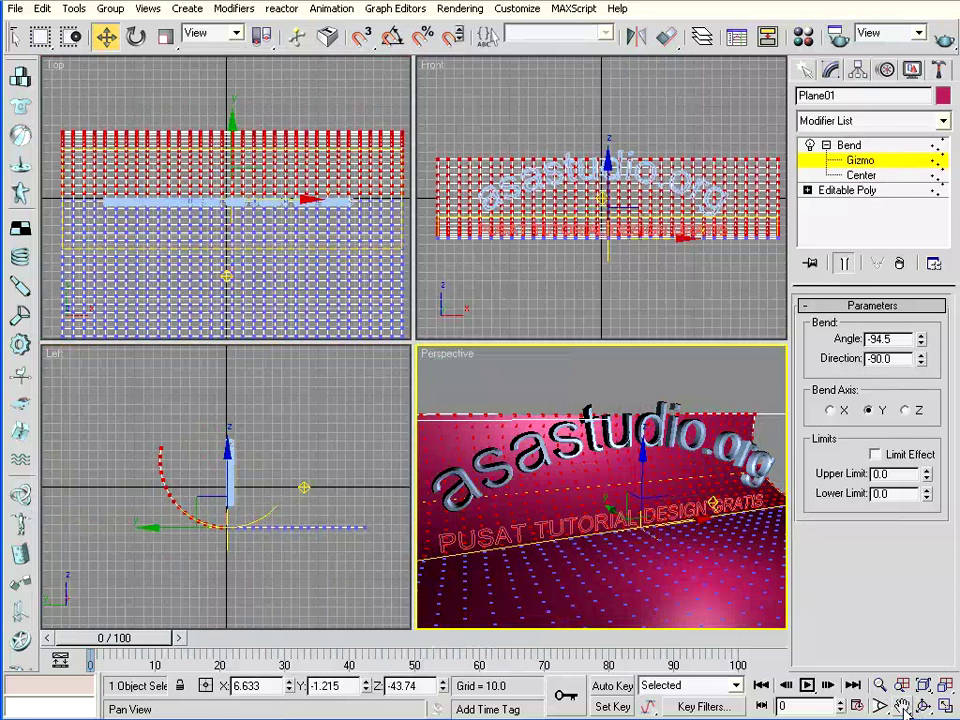
left_click(903, 707)
left_click_drag(596, 542, 596, 508)
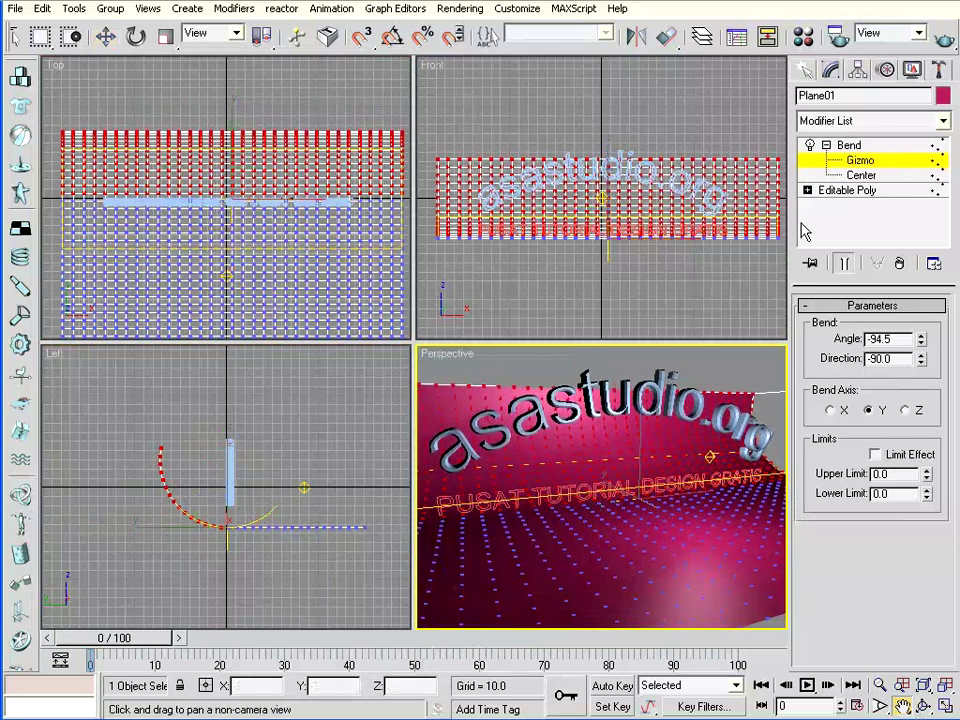
left_click(849, 145)
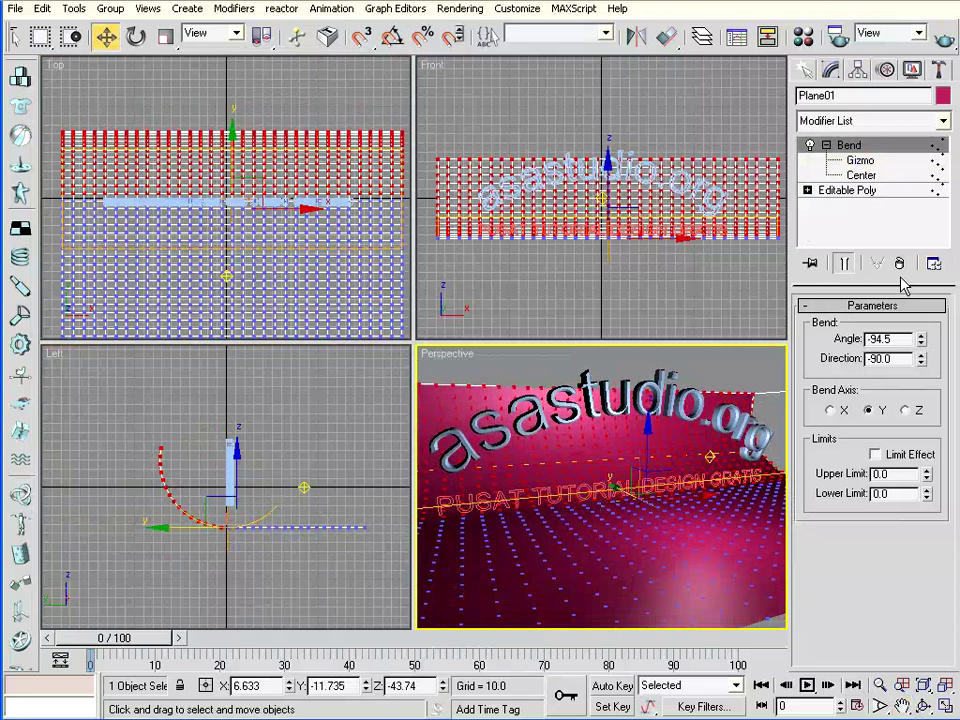
Test-render the Perspective view, then raise the asastudio.org text to about Z 15.3
left_click(943, 37)
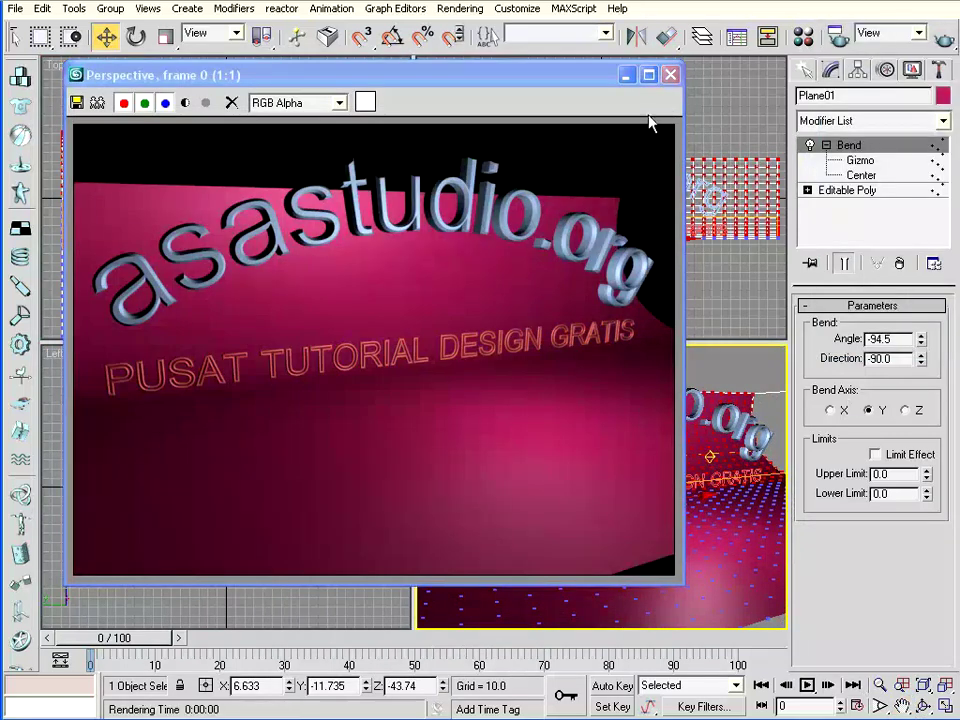
left_click(670, 74)
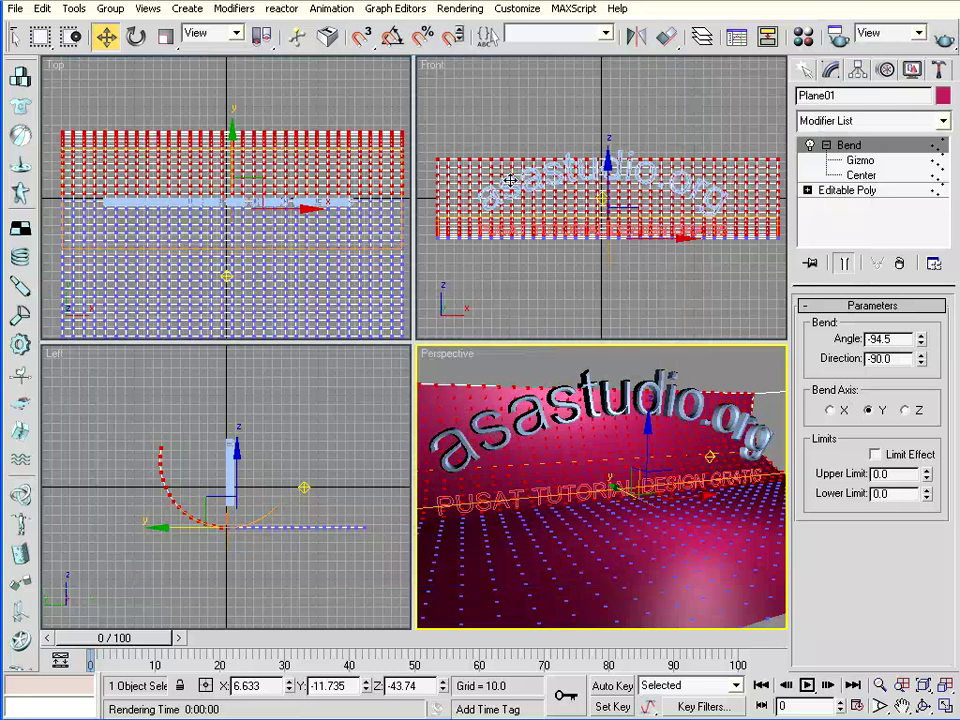
left_click(586, 380)
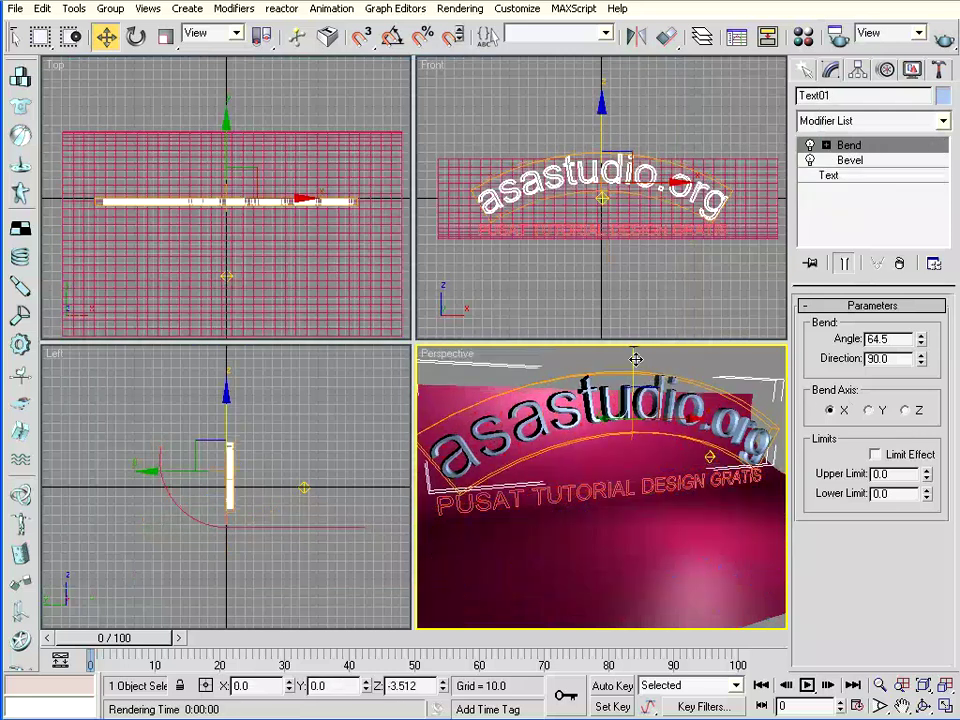
left_click_drag(635, 358, 631, 412)
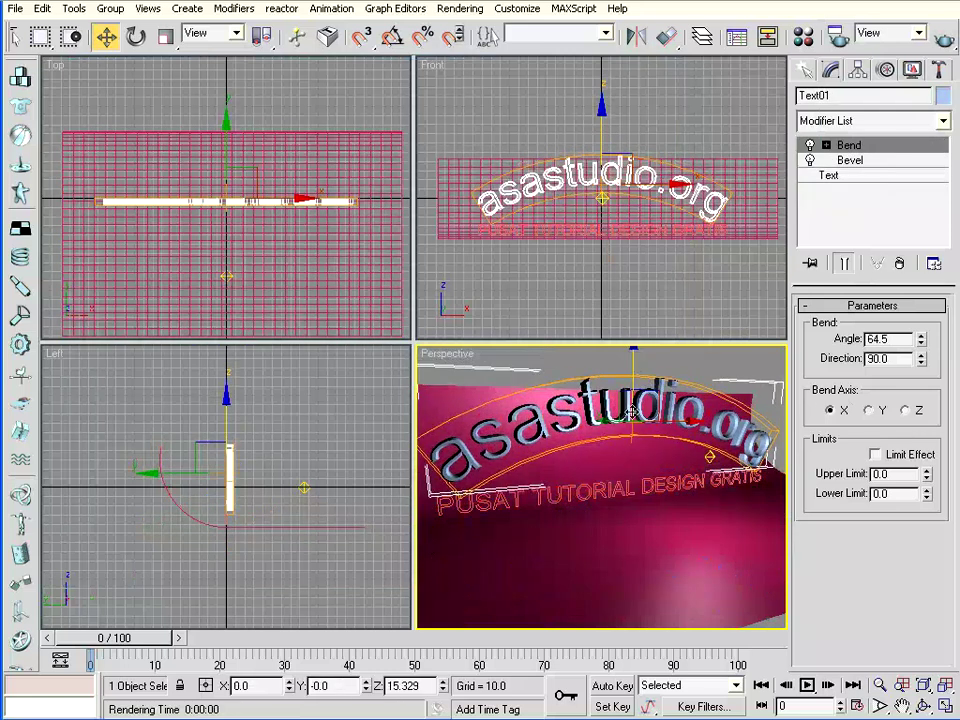
left_click(598, 574)
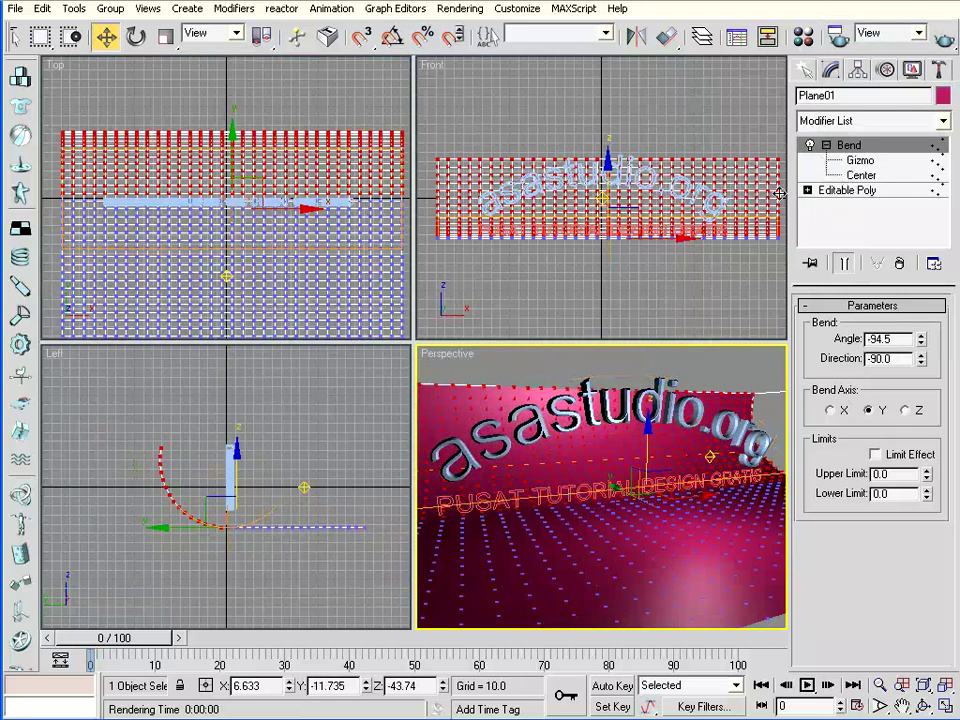
left_click(803, 36)
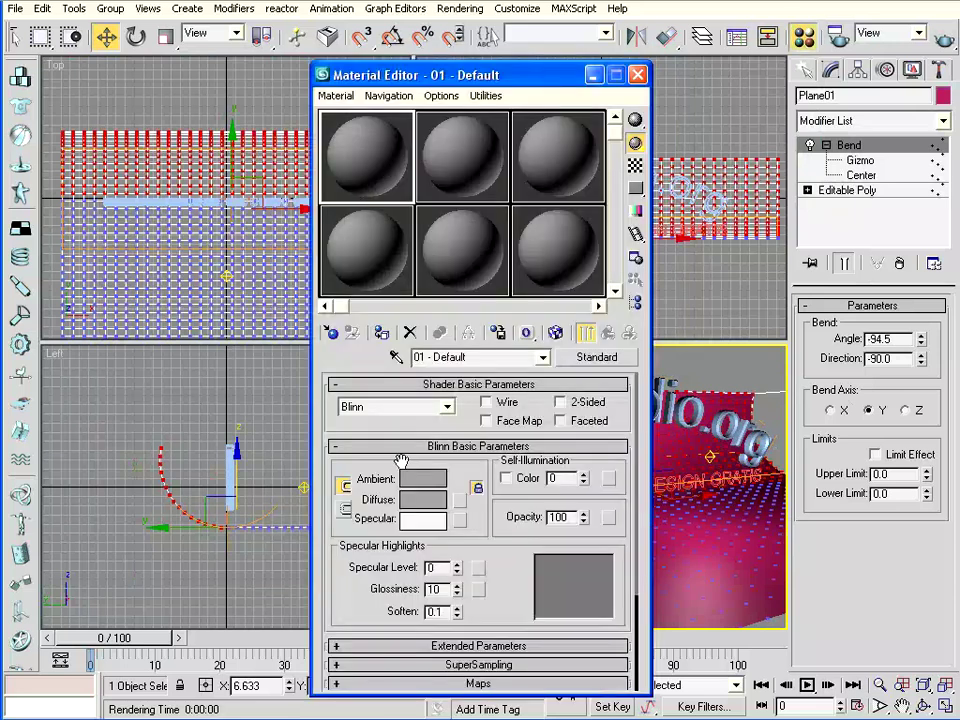
Set the material's diffuse to grey 213, show it in viewports, and assign it to the backdrop
left_click(424, 499)
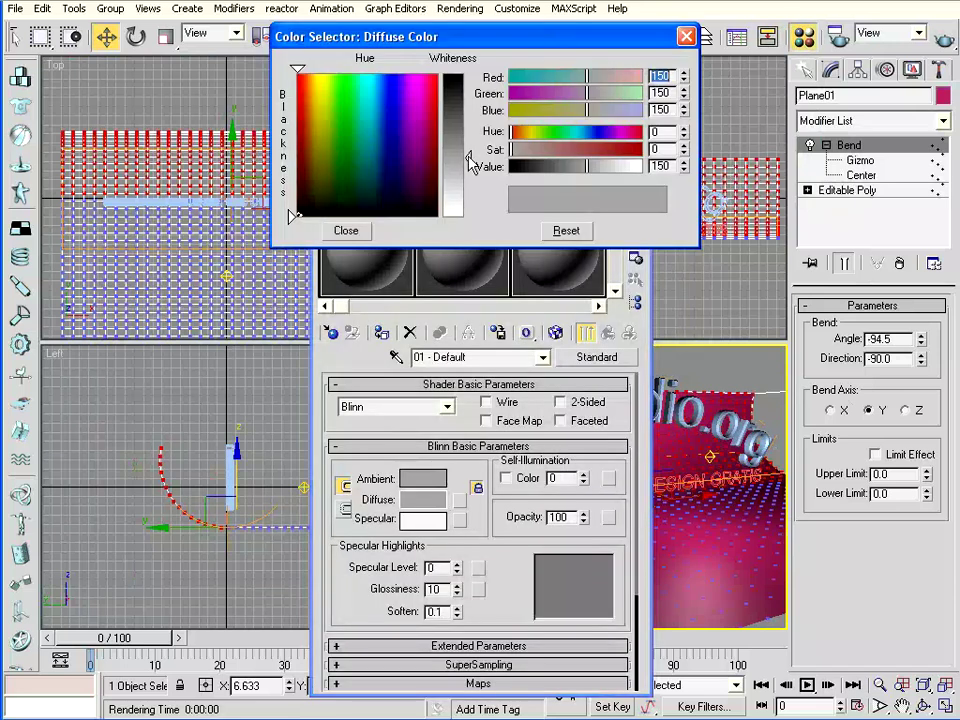
left_click_drag(469, 161, 468, 193)
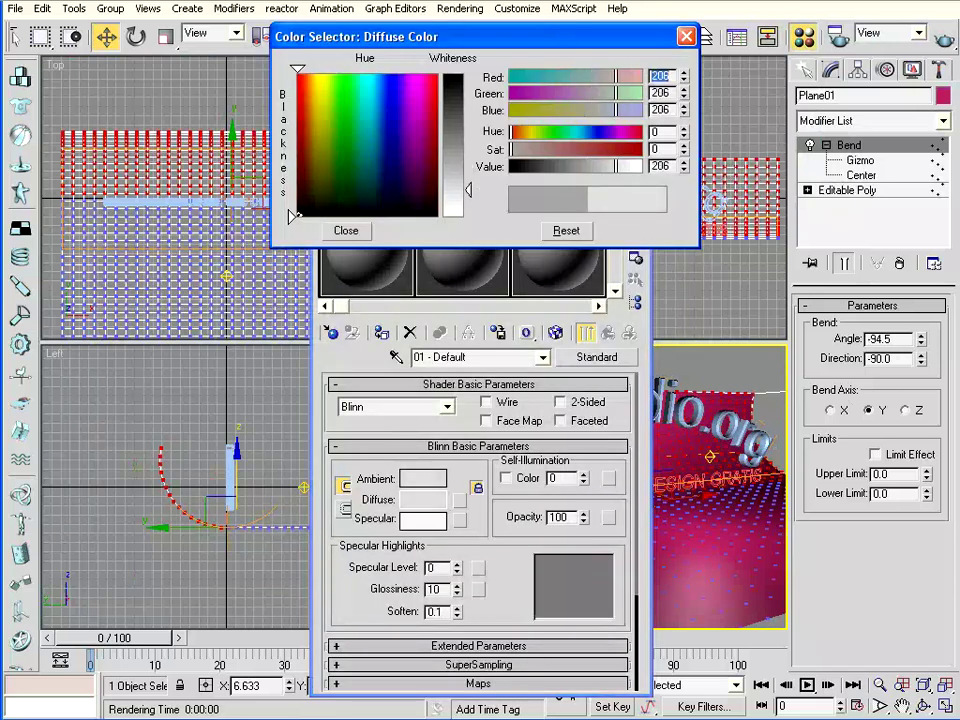
left_click(346, 231)
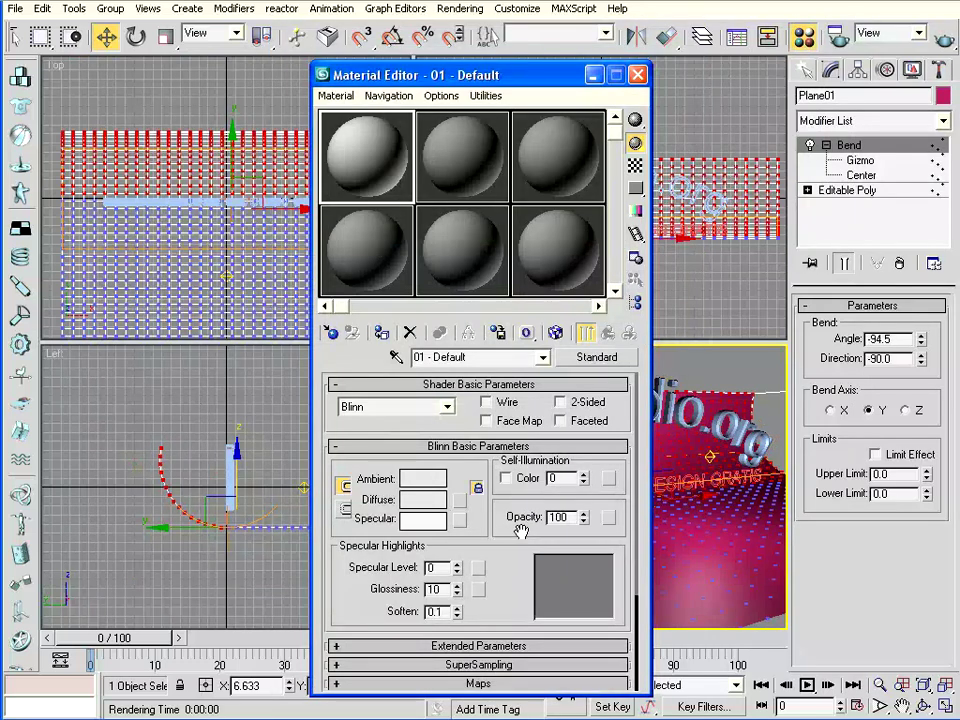
left_click(556, 334)
left_click(381, 332)
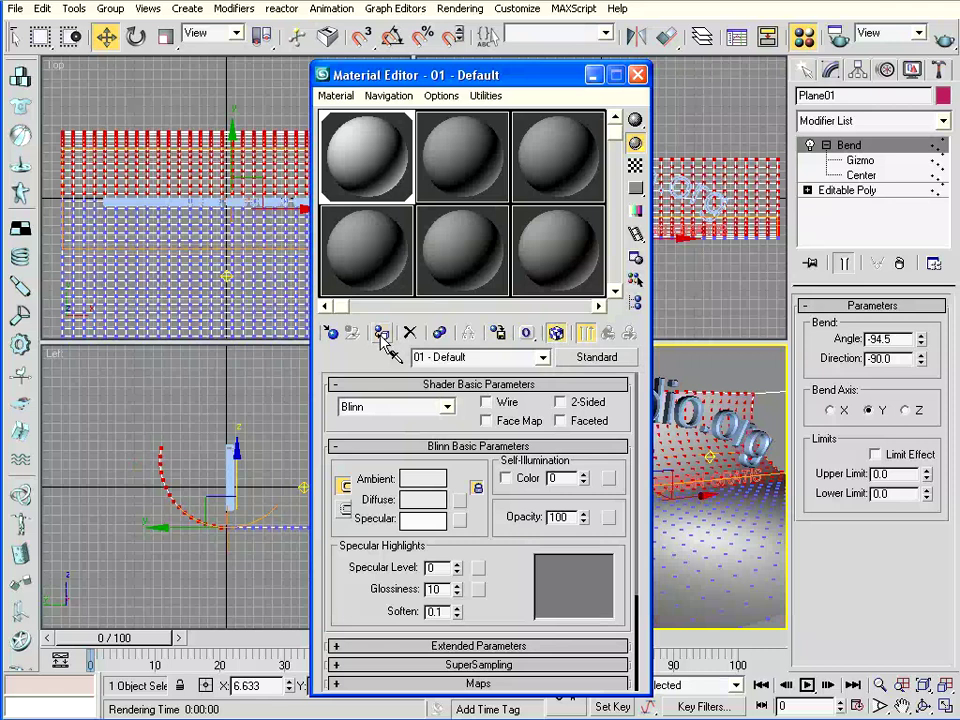
left_click_drag(546, 80, 267, 70)
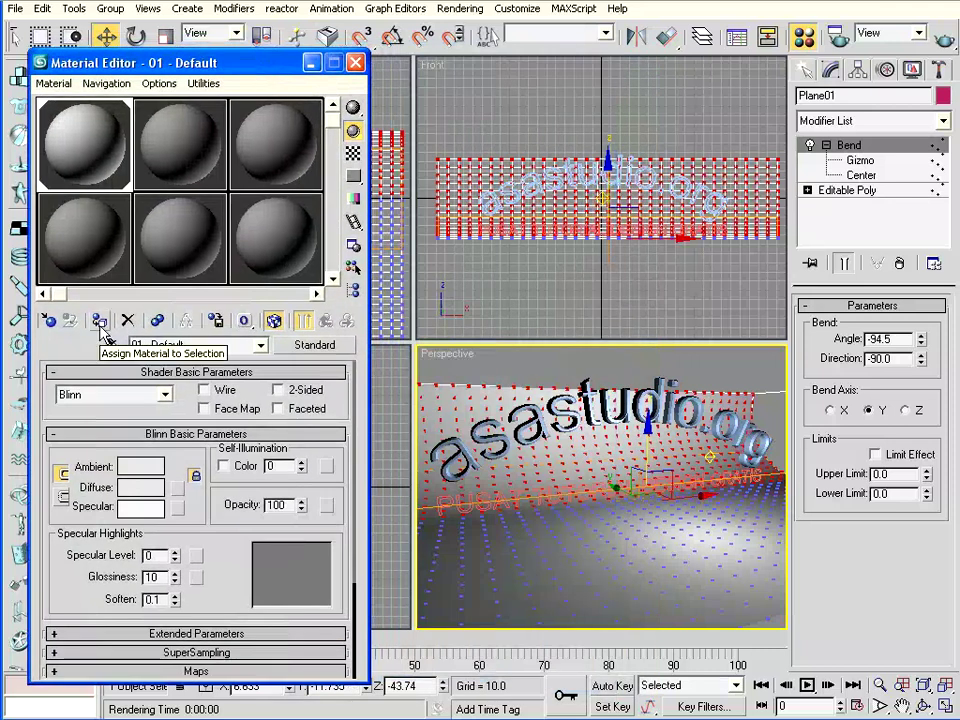
left_click(355, 62)
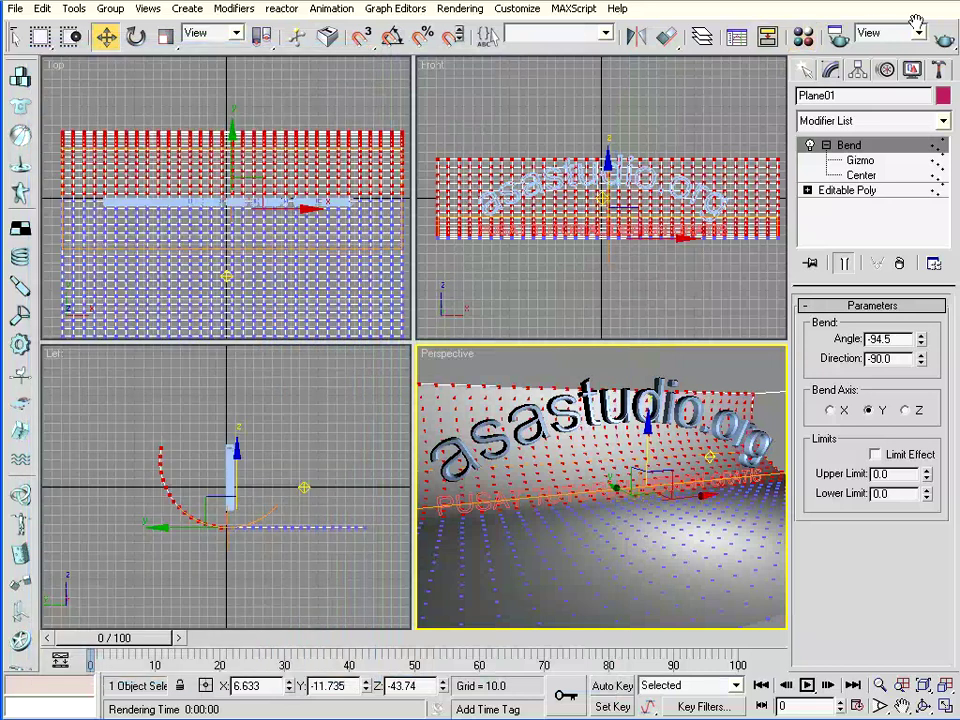
left_click(943, 37)
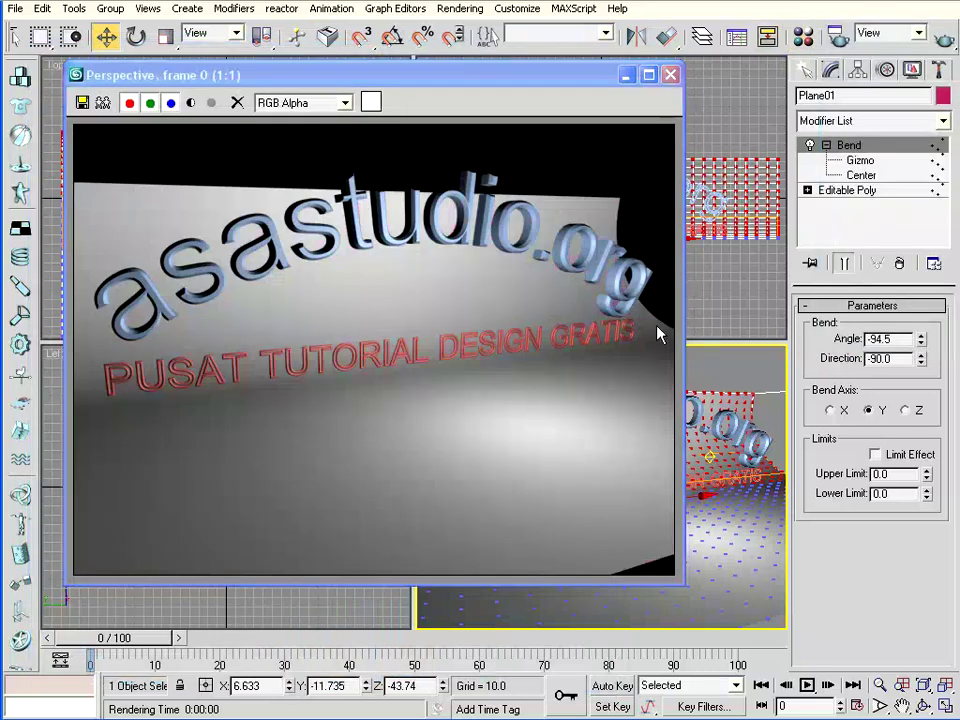
left_click_drag(352, 75, 312, 60)
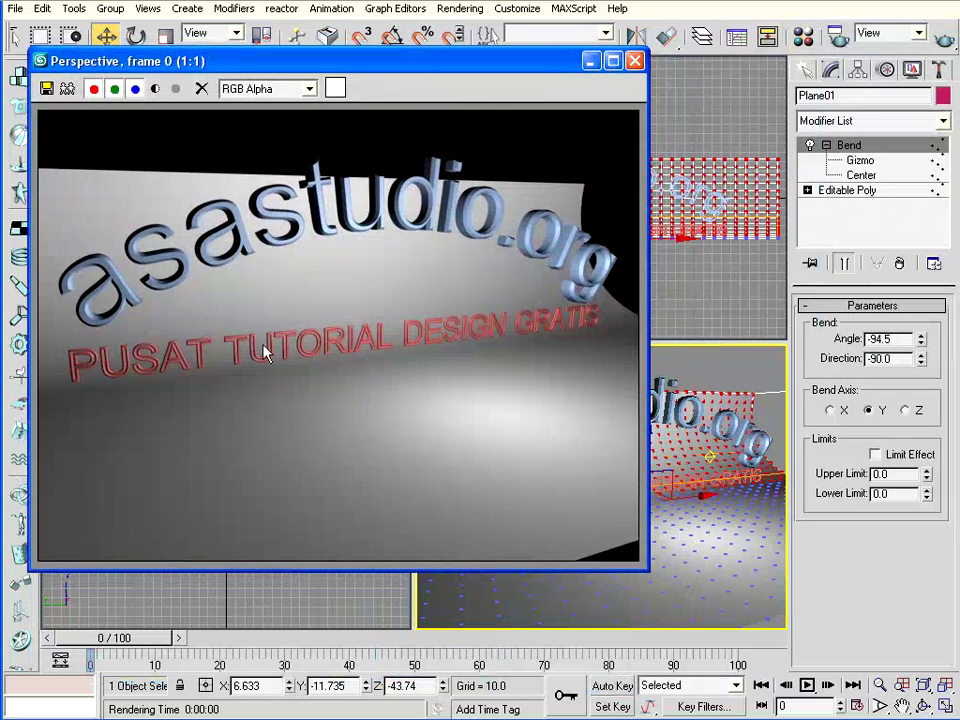
left_click(634, 61)
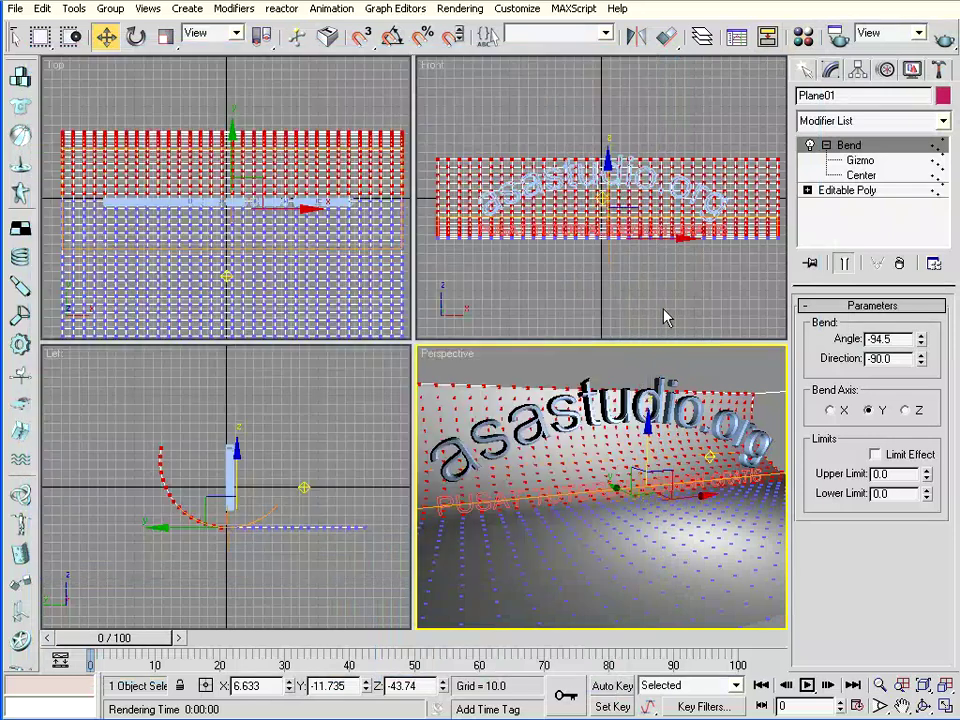
left_click(258, 302)
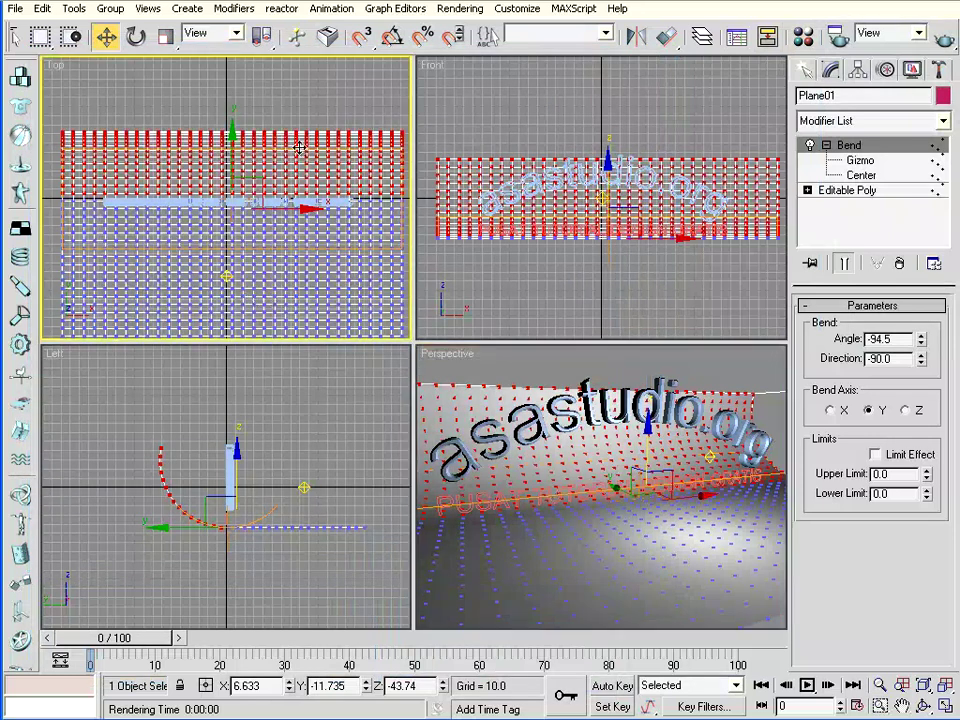
Move the Bend gizmo back along Y to about 56 in the Top view
left_click_drag(230, 133, 233, 71)
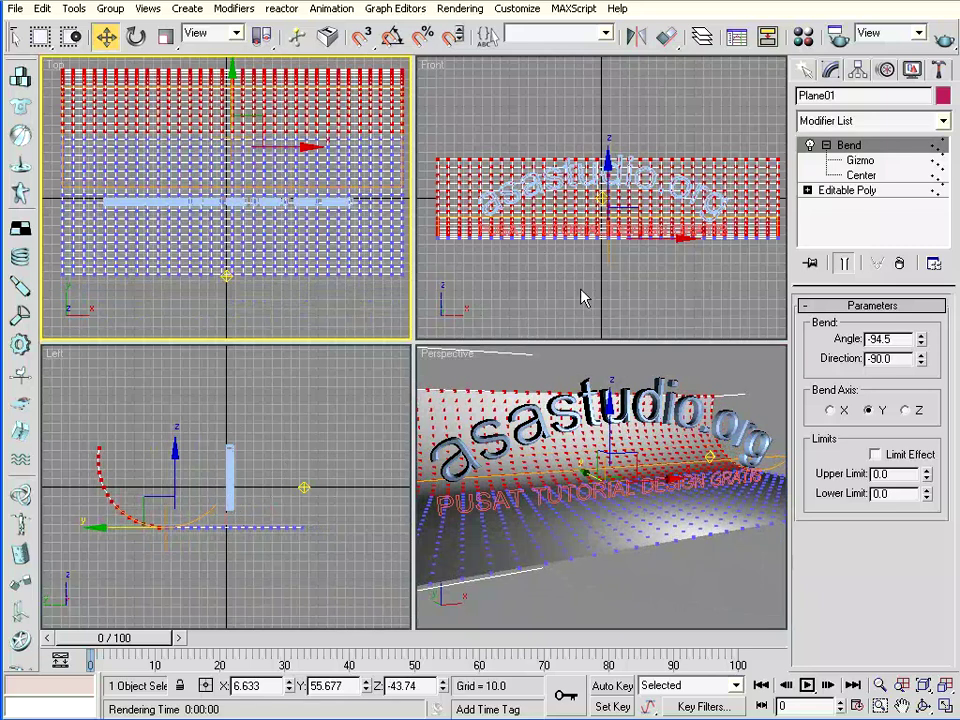
Place a Target Spot light in the Top view aimed at the text and render a test frame
left_click(806, 70)
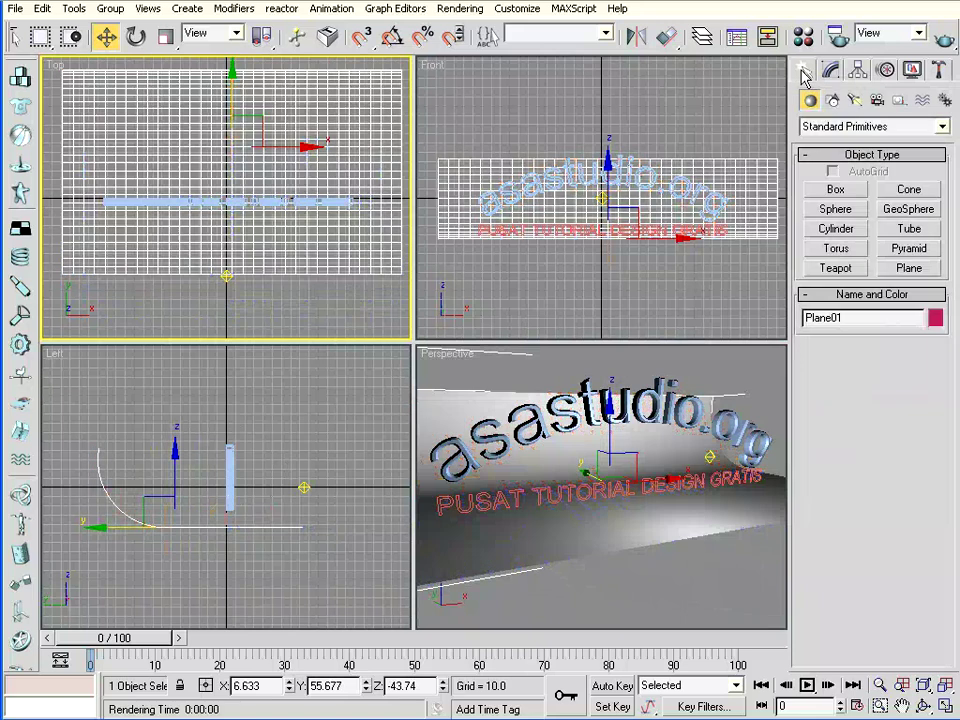
left_click(855, 100)
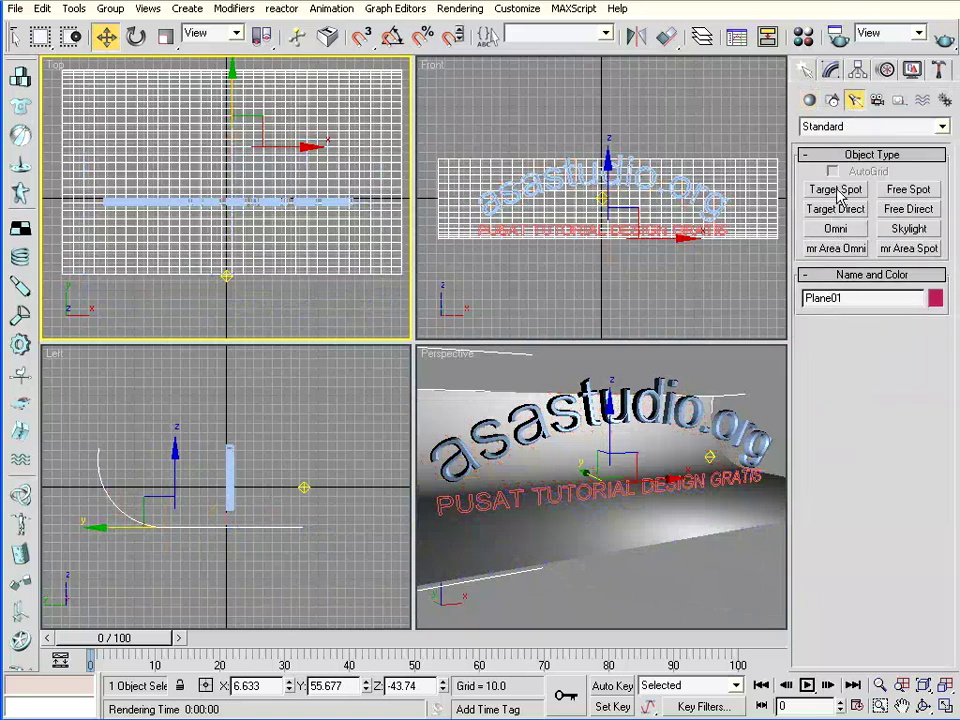
left_click(836, 190)
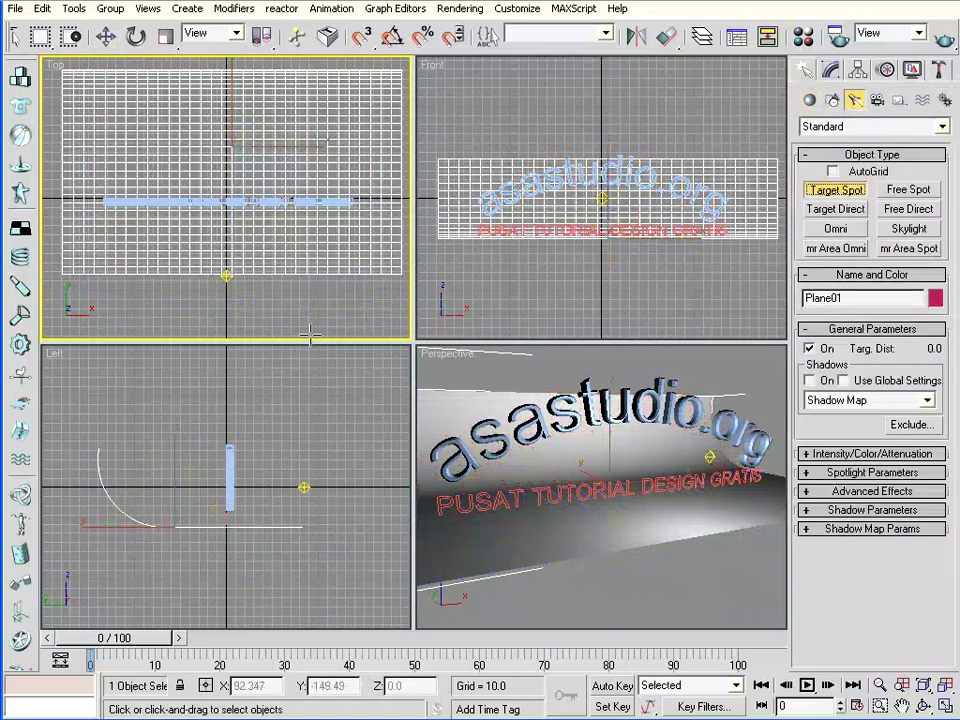
left_click_drag(313, 322, 270, 229)
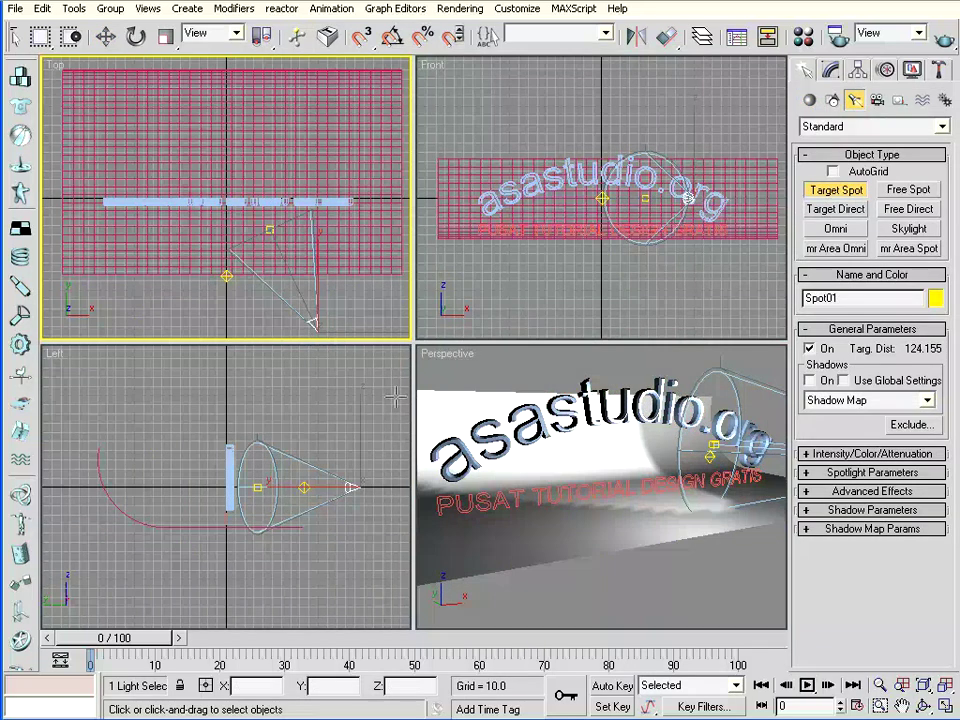
key("shift+q")
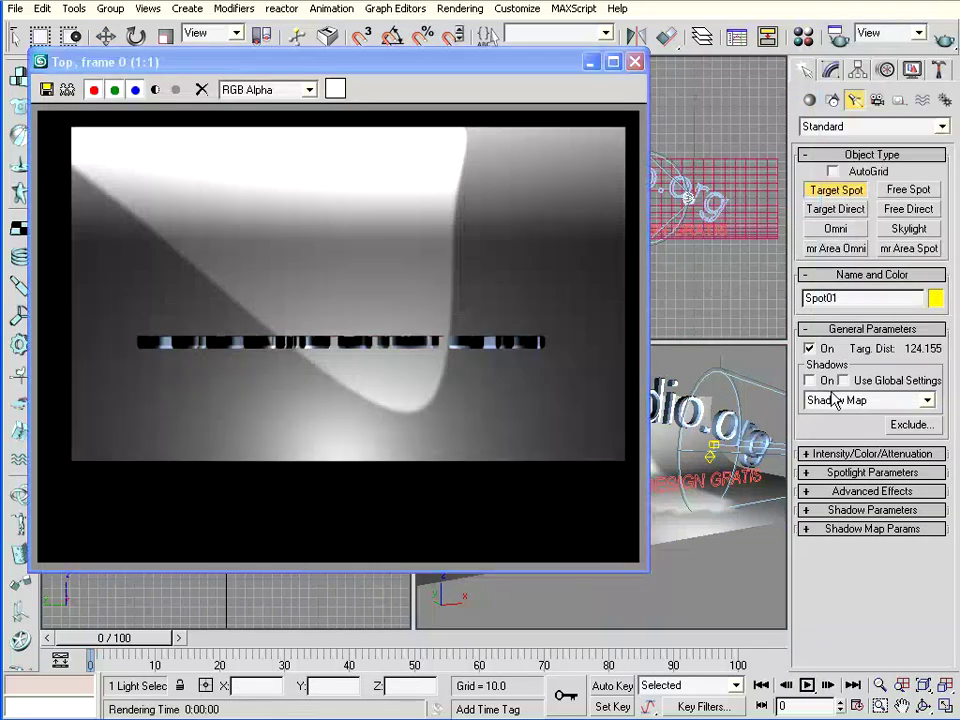
Turn on the spotlight's shadows and check them with Perspective test renders
left_click(634, 61)
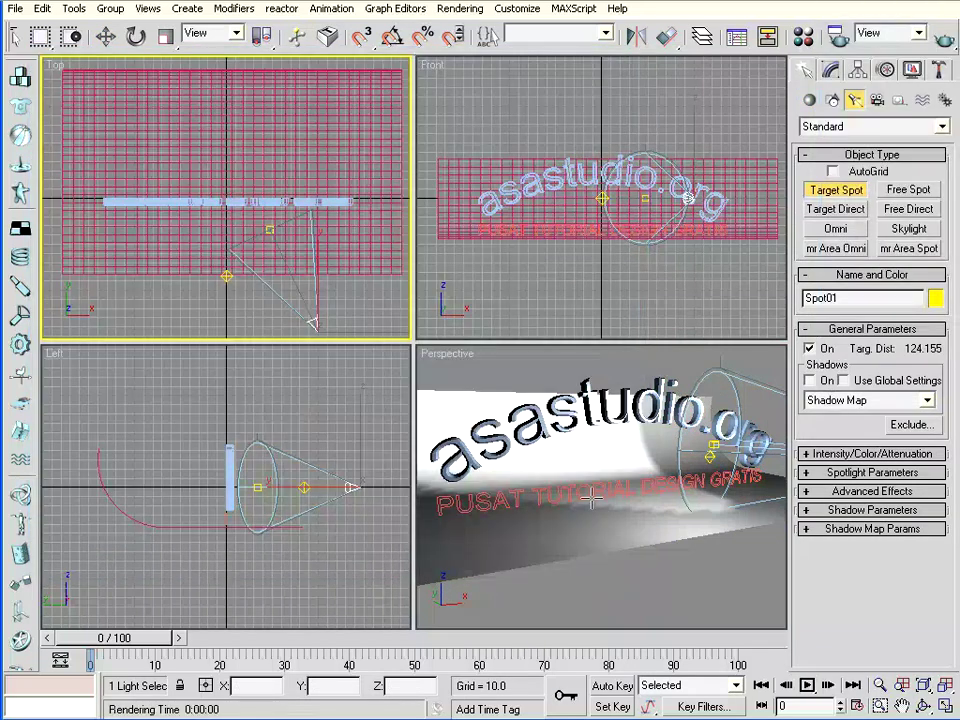
left_click(944, 38)
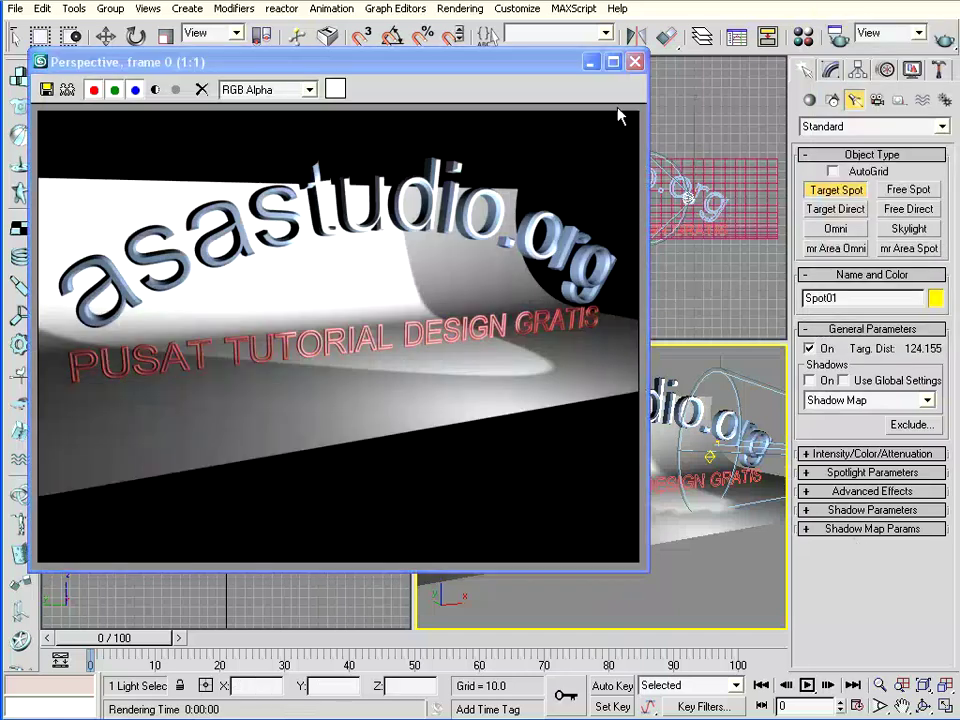
left_click(634, 61)
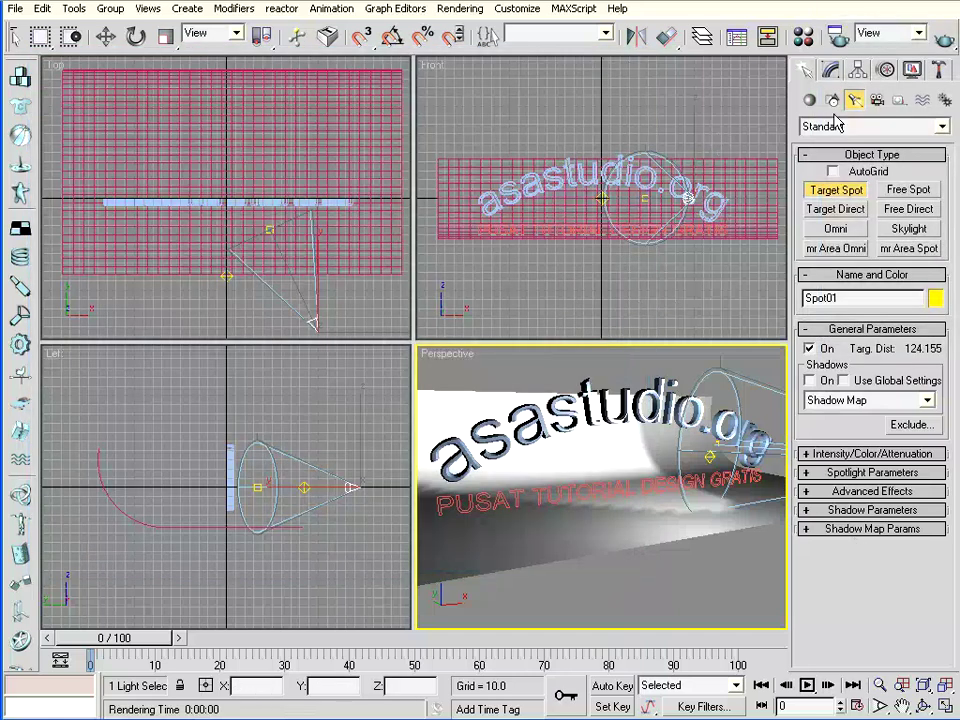
left_click(829, 71)
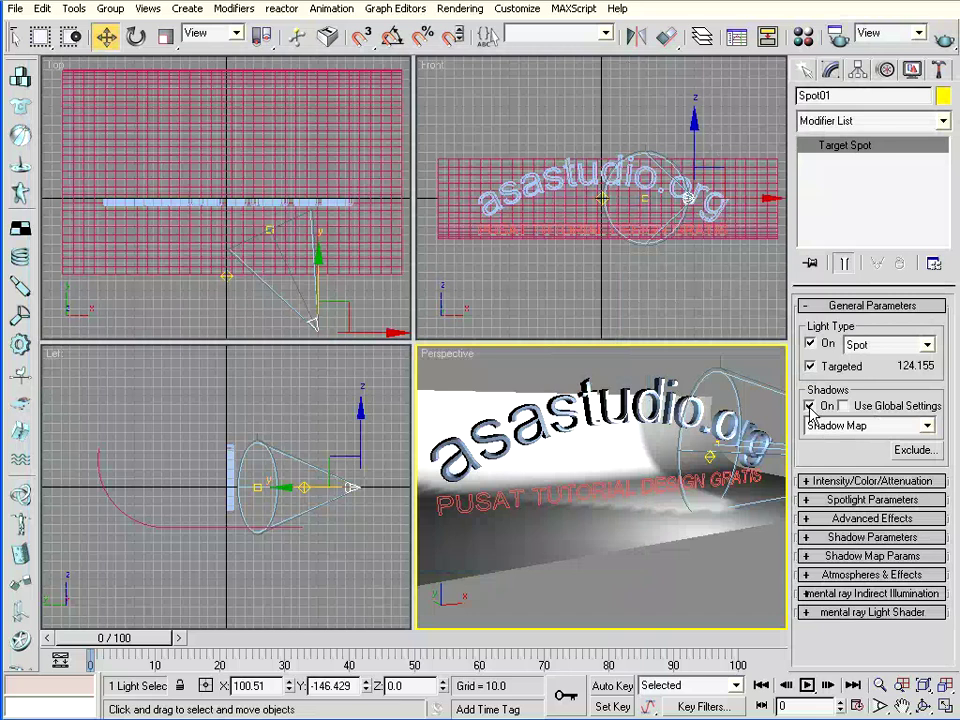
left_click(943, 37)
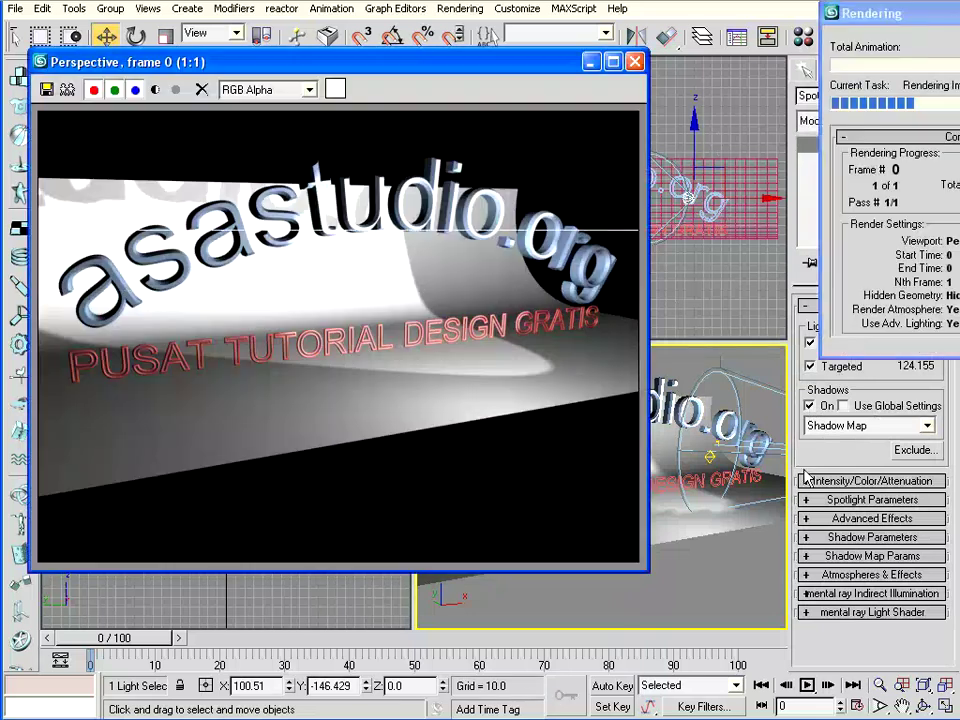
left_click(634, 61)
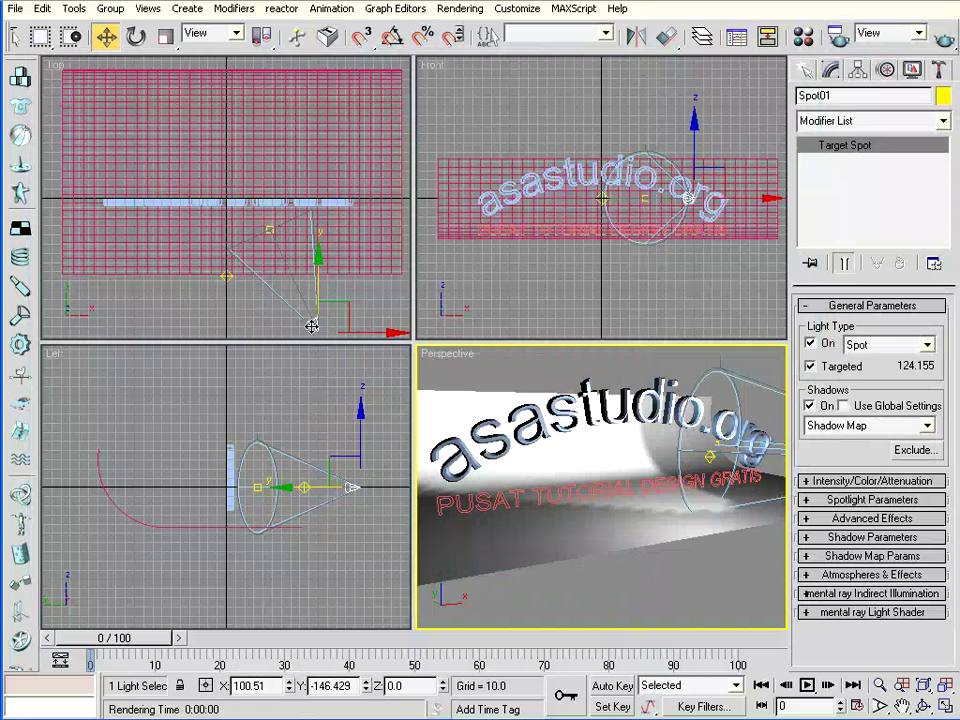
Raise Spot01 to about Z 60 in the Front view and shift it outward in the Top view
right_click(312, 325)
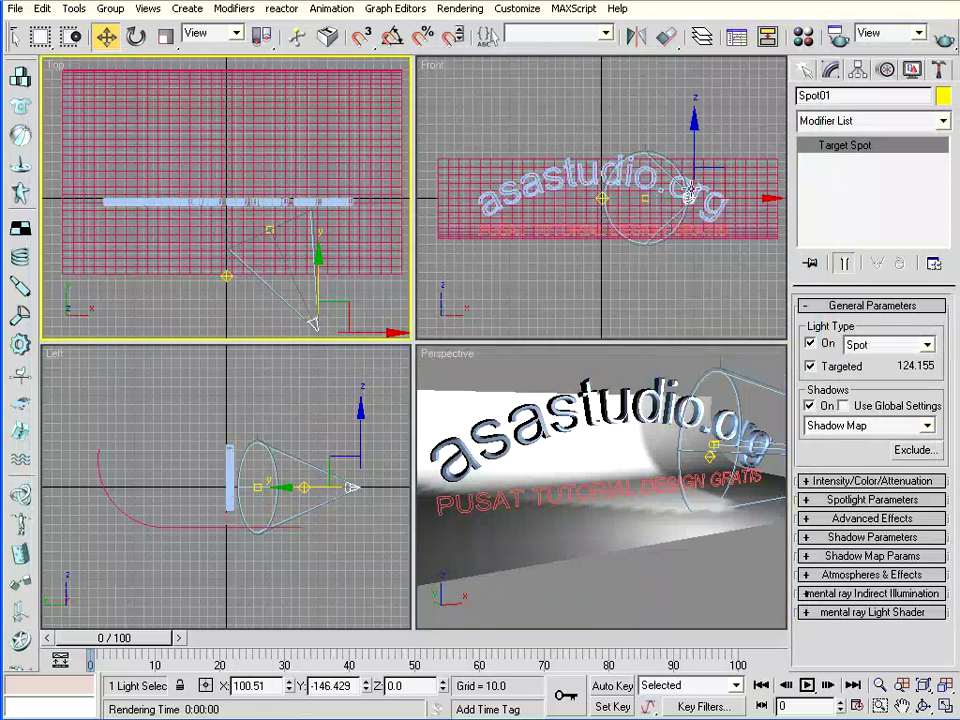
right_click(690, 195)
left_click_drag(696, 141, 698, 84)
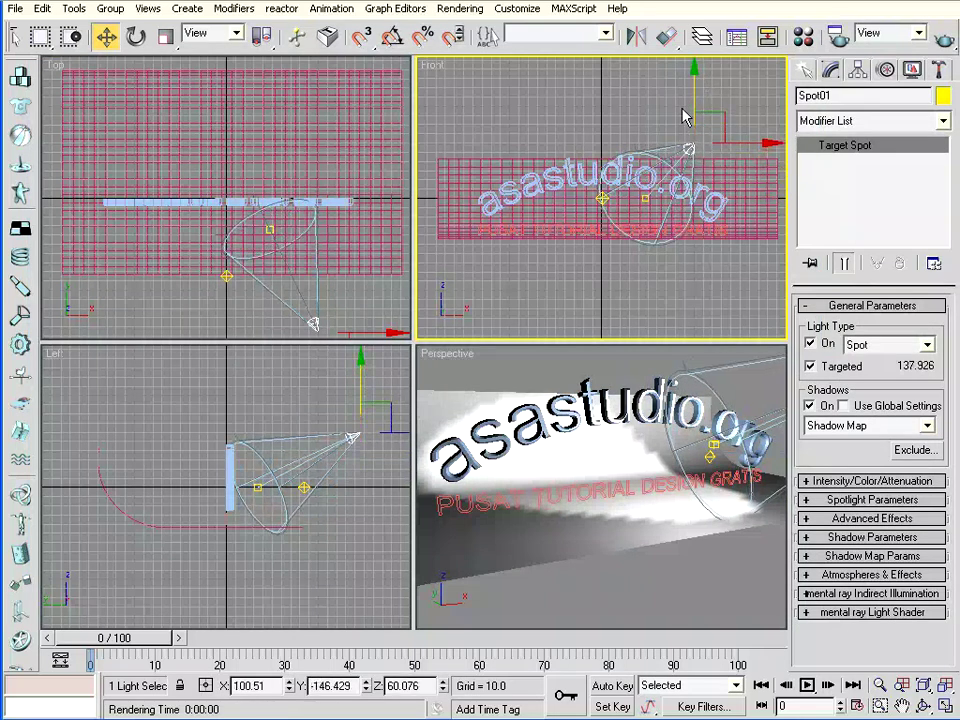
right_click(343, 331)
left_click_drag(343, 318, 377, 358)
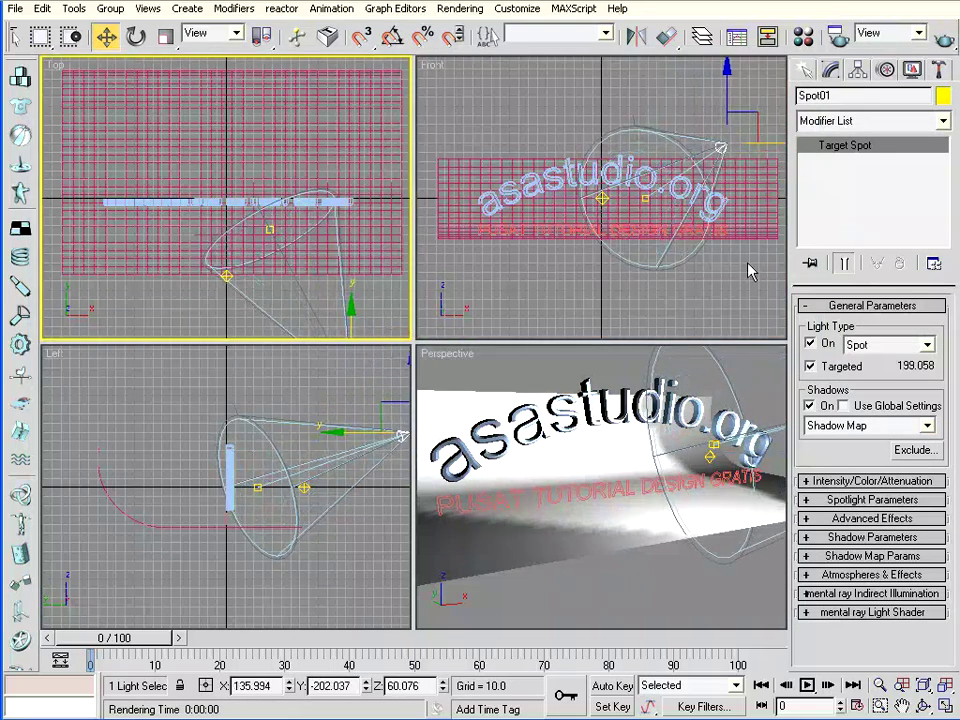
Dim Spot01 to a 0.62 multiplier, tint it pale orange (253/226/203), and render a preview
left_click(906, 481)
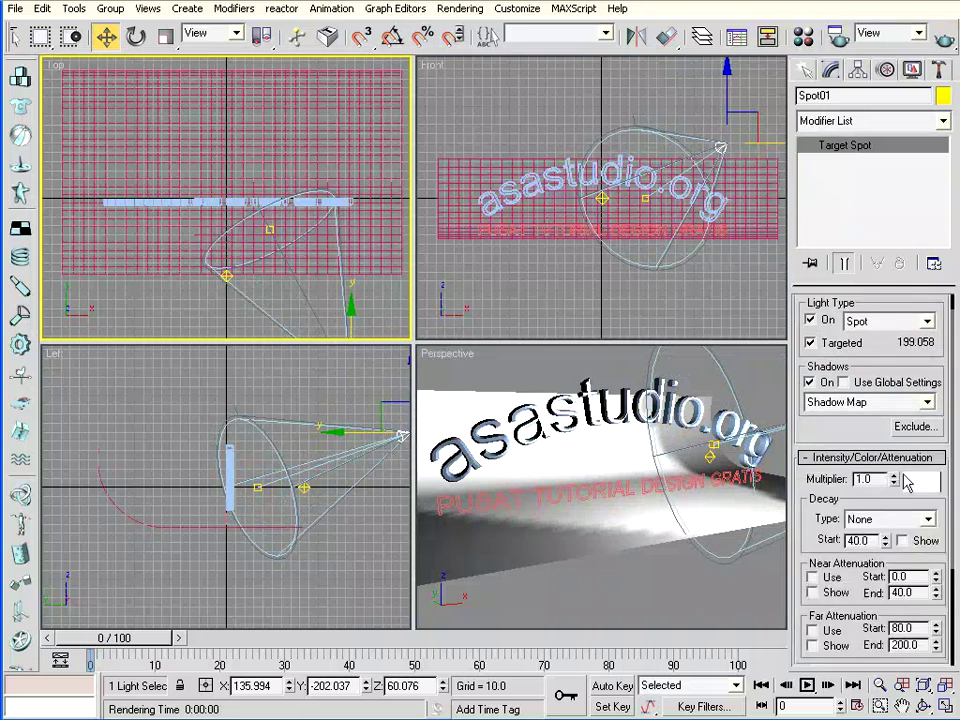
left_click_drag(896, 480, 911, 493)
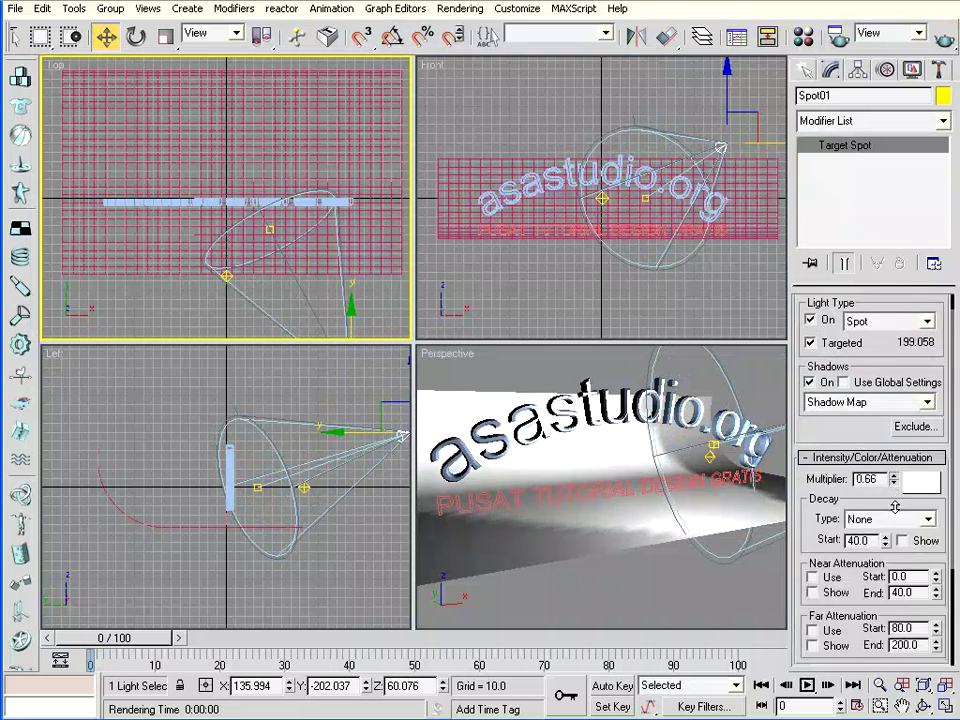
left_click(921, 482)
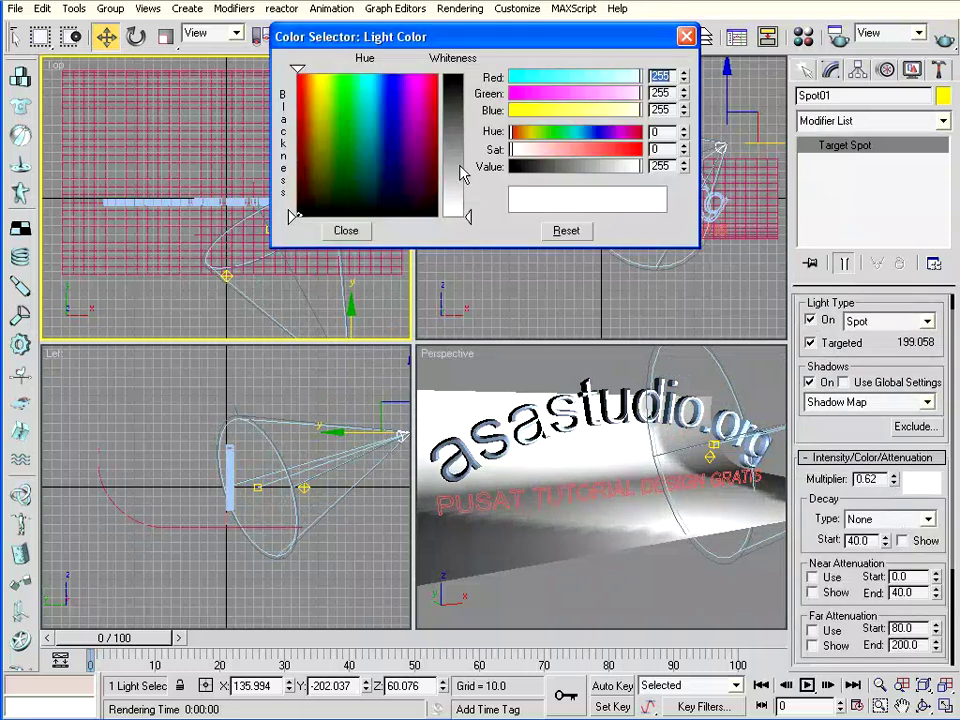
mouse_move(420, 158)
left_mouse_down()
mouse_move(326, 77)
mouse_move(307, 79)
left_mouse_up()
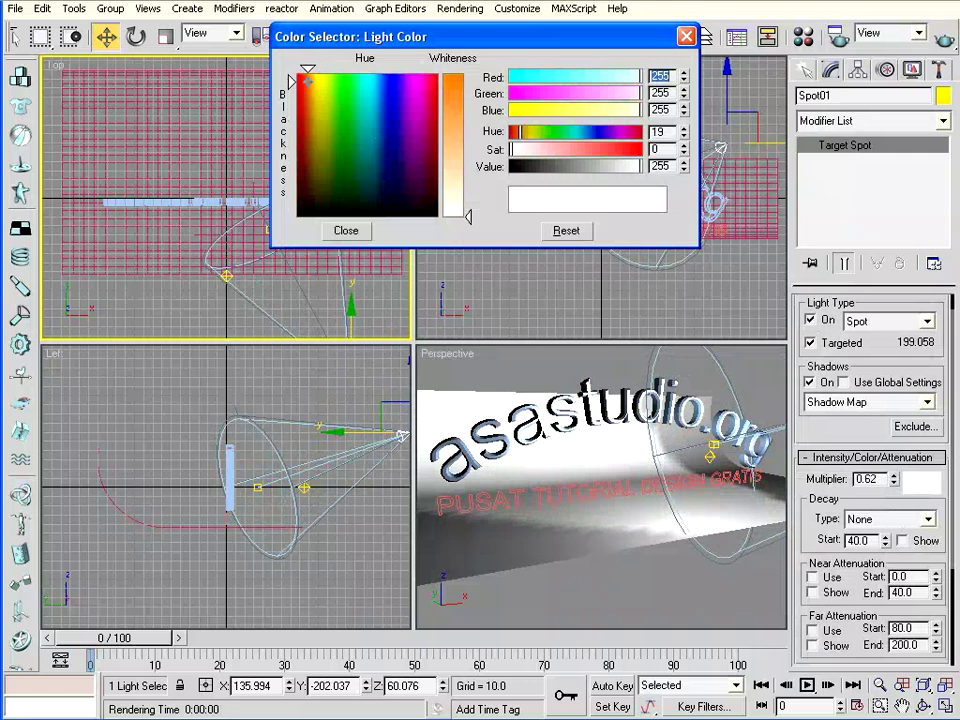
left_click_drag(467, 216, 467, 189)
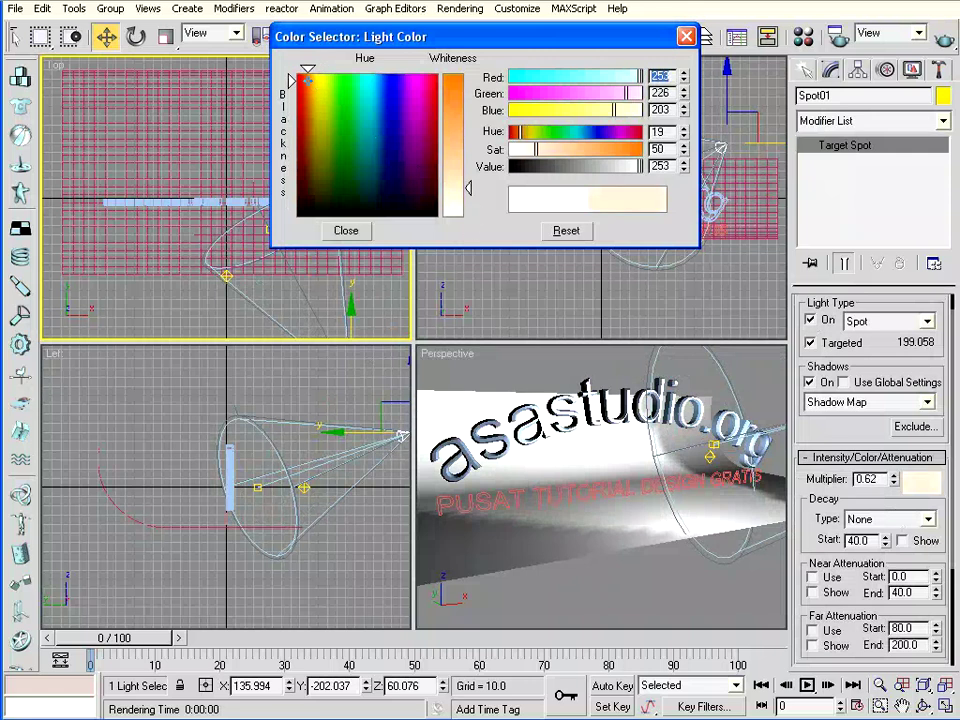
left_click(346, 231)
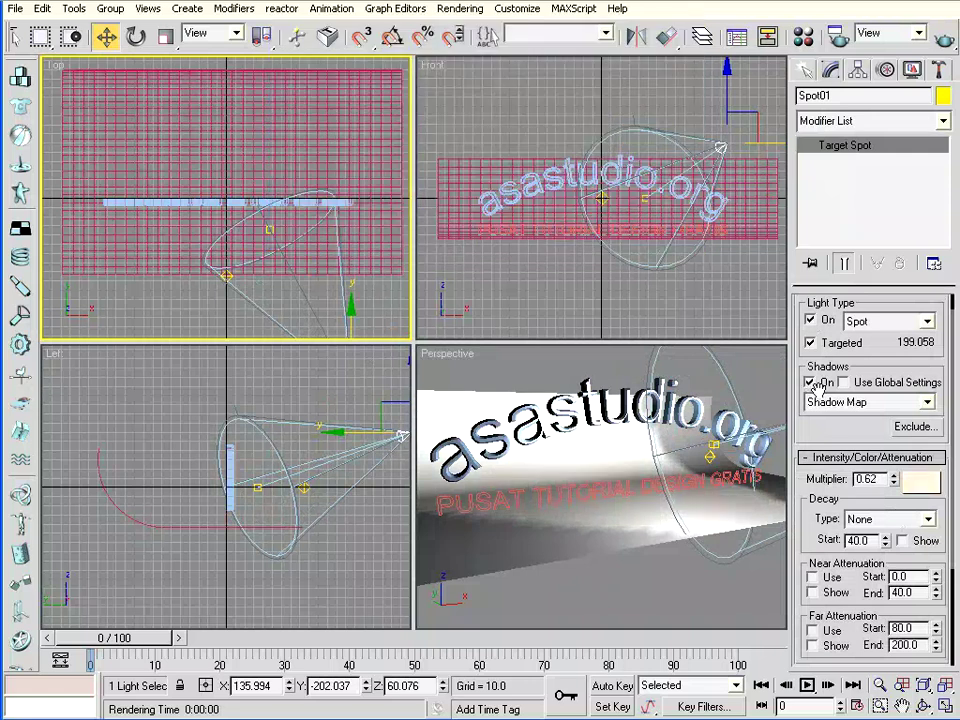
left_click(948, 40)
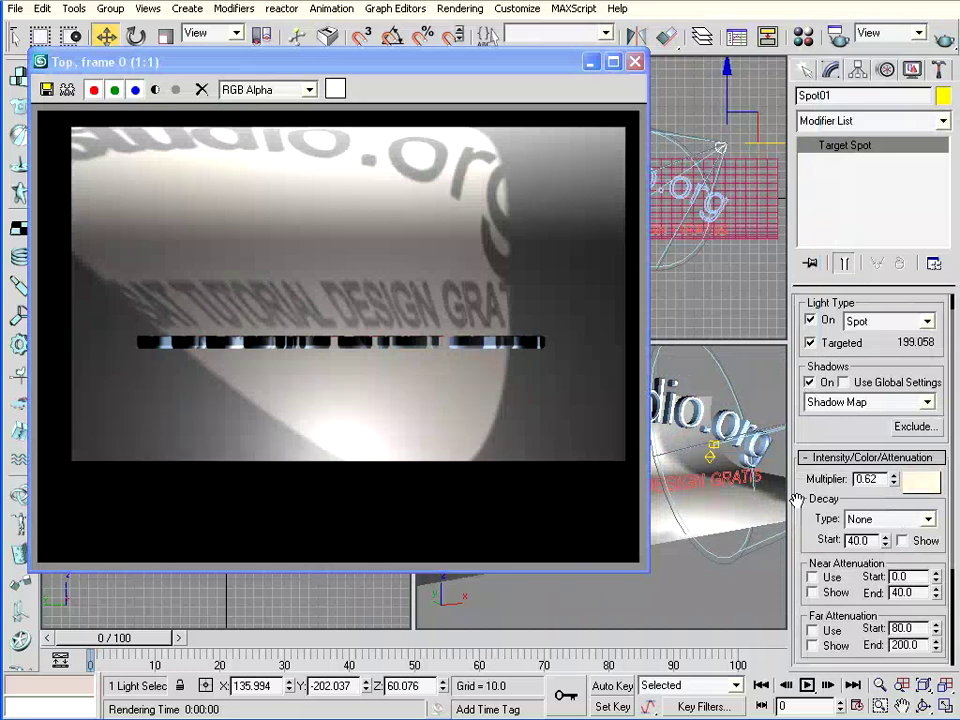
Quick-render the Perspective view, orbit it slightly around the text, then close the rendered frame
right_click(771, 430)
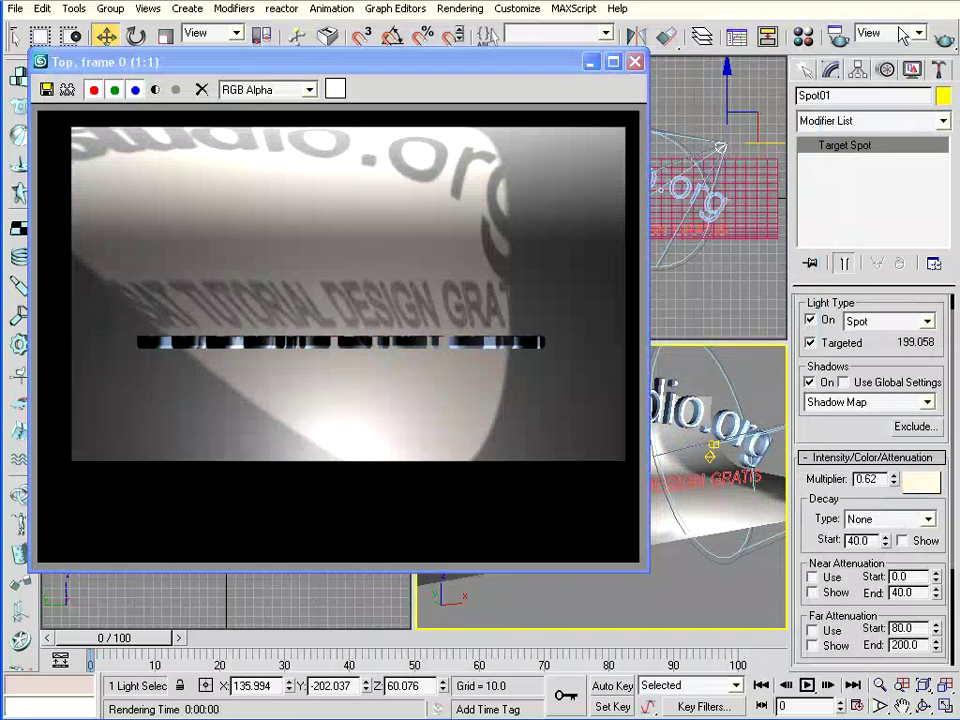
key("shift+q")
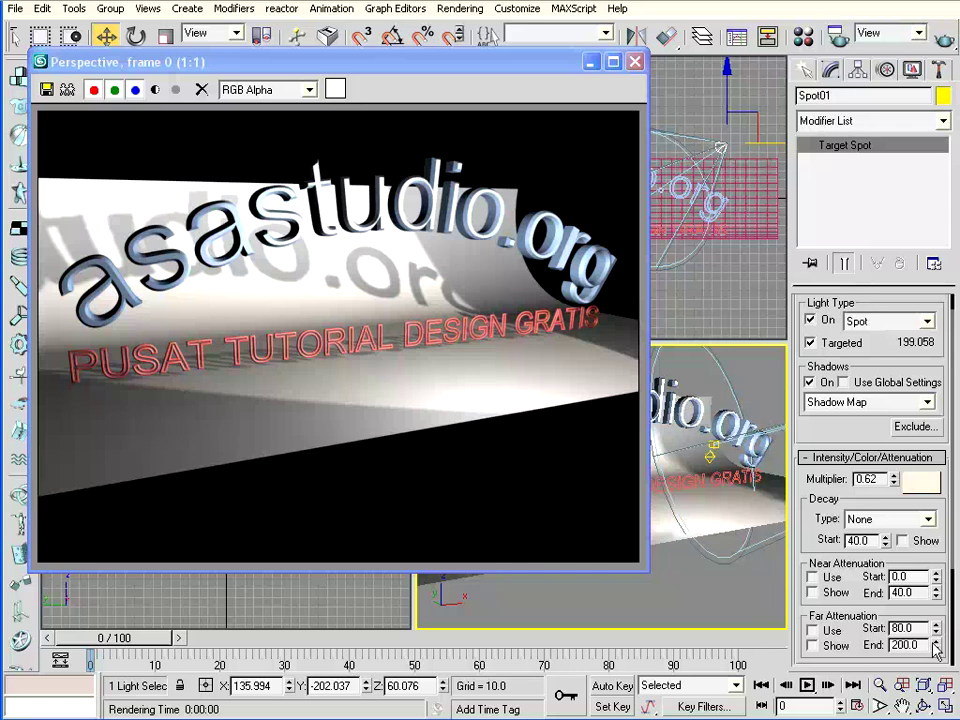
key("ctrl+r")
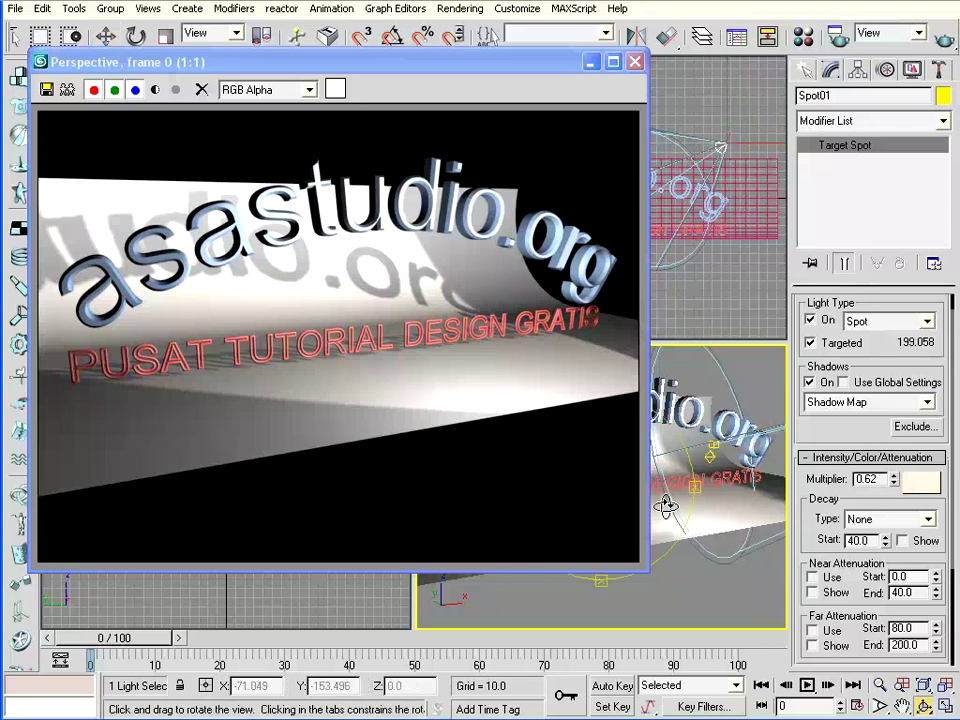
left_click_drag(664, 506, 640, 507)
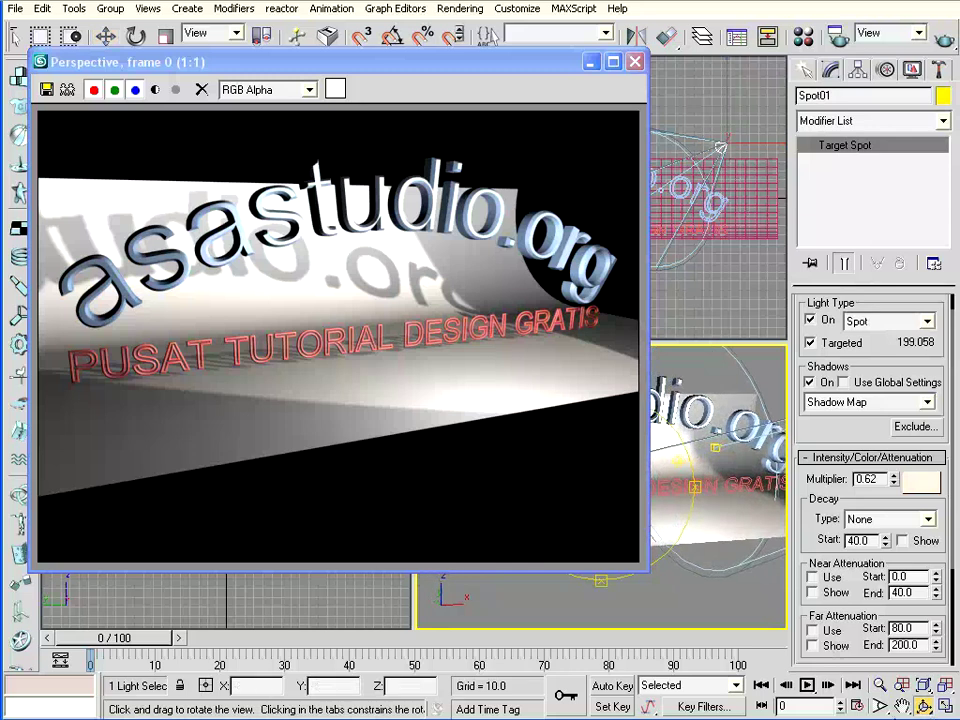
left_click(902, 706)
Region-zoom the Perspective view in on the text and orbit slightly around it
left_click(880, 704)
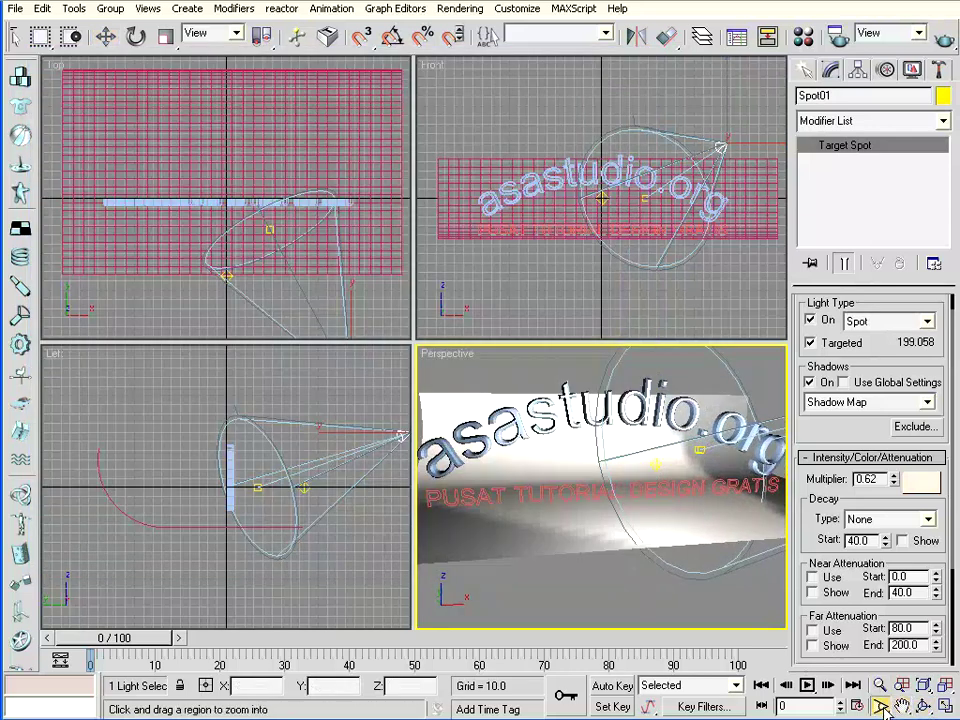
left_click_drag(580, 443, 580, 477)
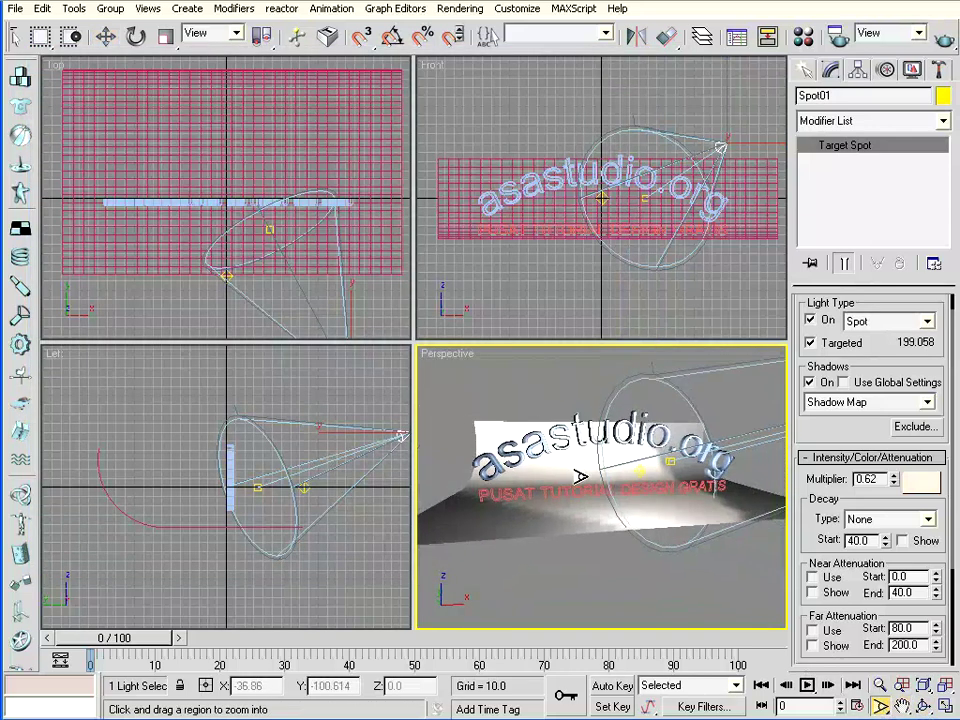
left_click(922, 706)
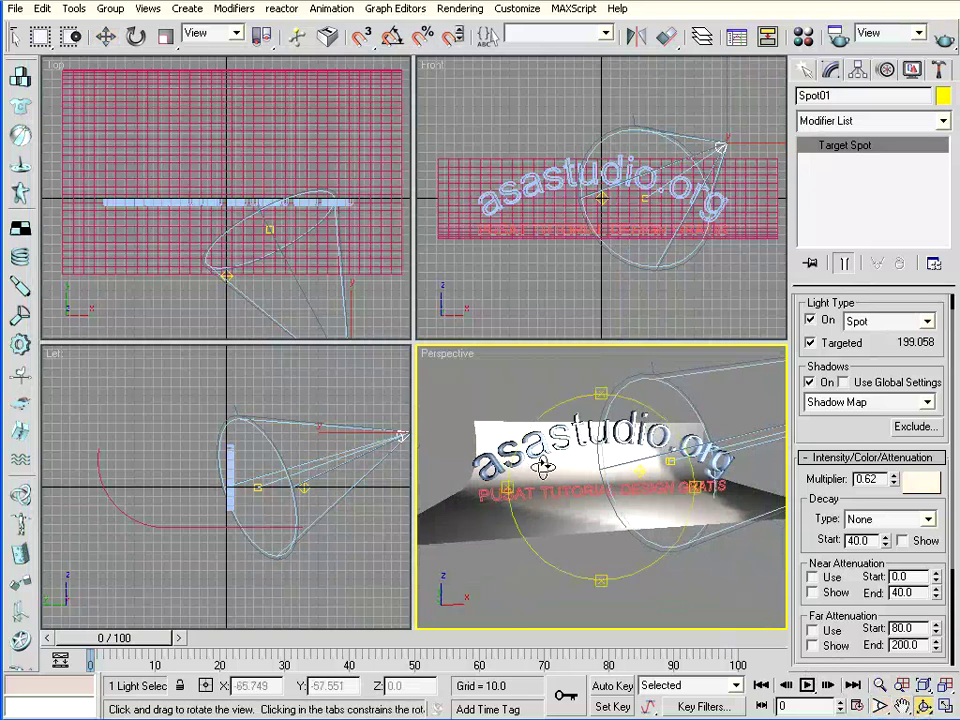
mouse_move(540, 480)
left_mouse_down()
mouse_move(581, 486)
mouse_move(570, 478)
left_mouse_up()
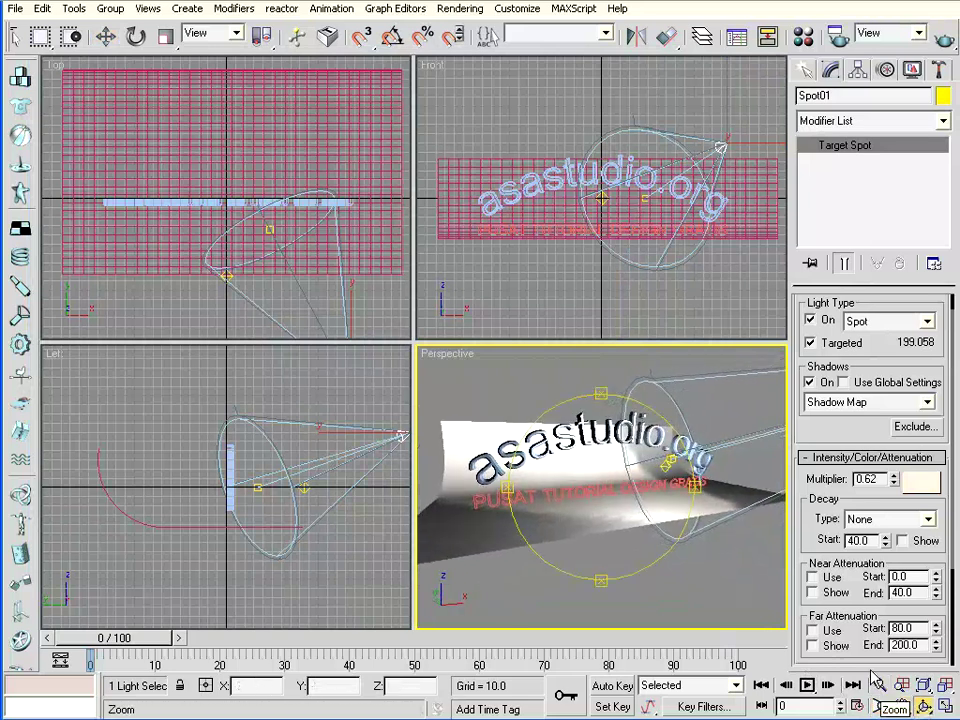
Pan and region-zoom so the arched logo and curved backdrop fill the Perspective frame
key("ctrl+p")
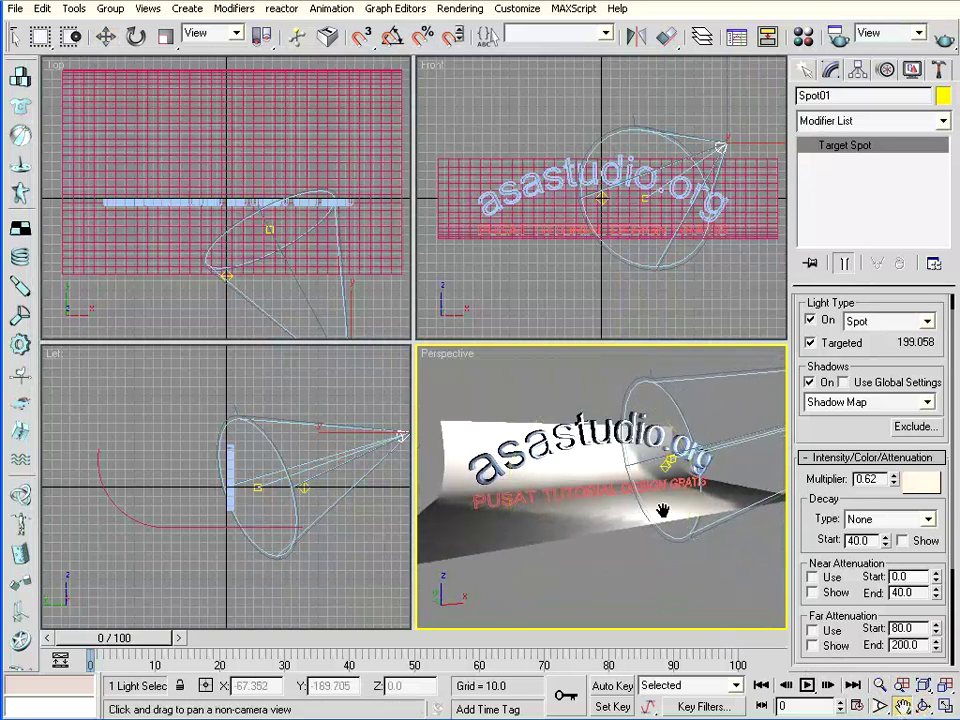
mouse_move(664, 508)
left_mouse_down()
mouse_move(640, 557)
mouse_move(639, 509)
left_mouse_up()
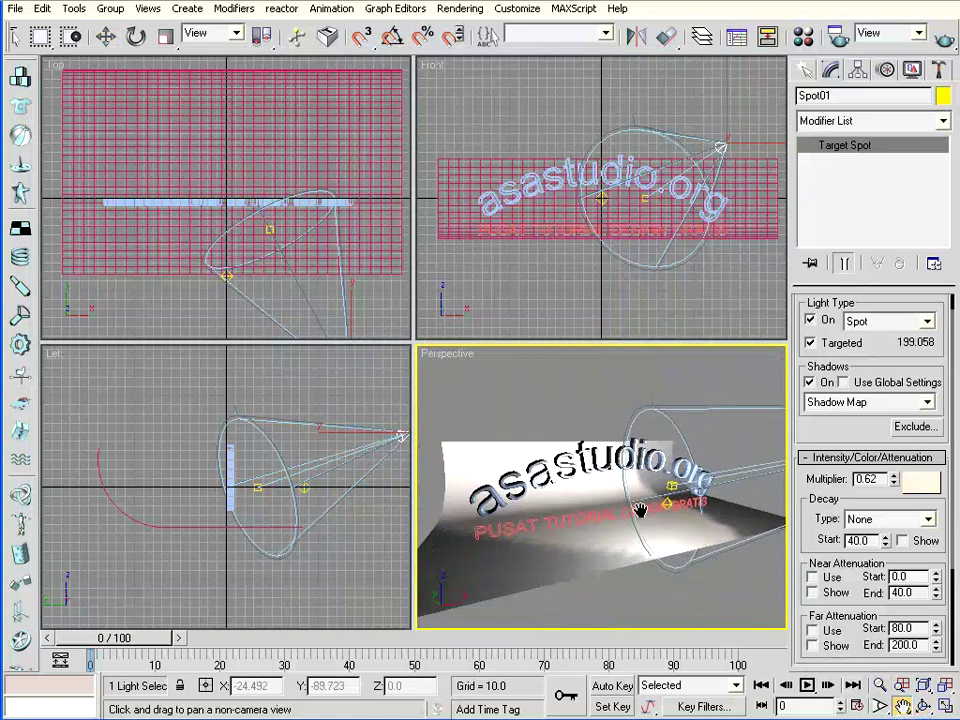
key("ctrl+w")
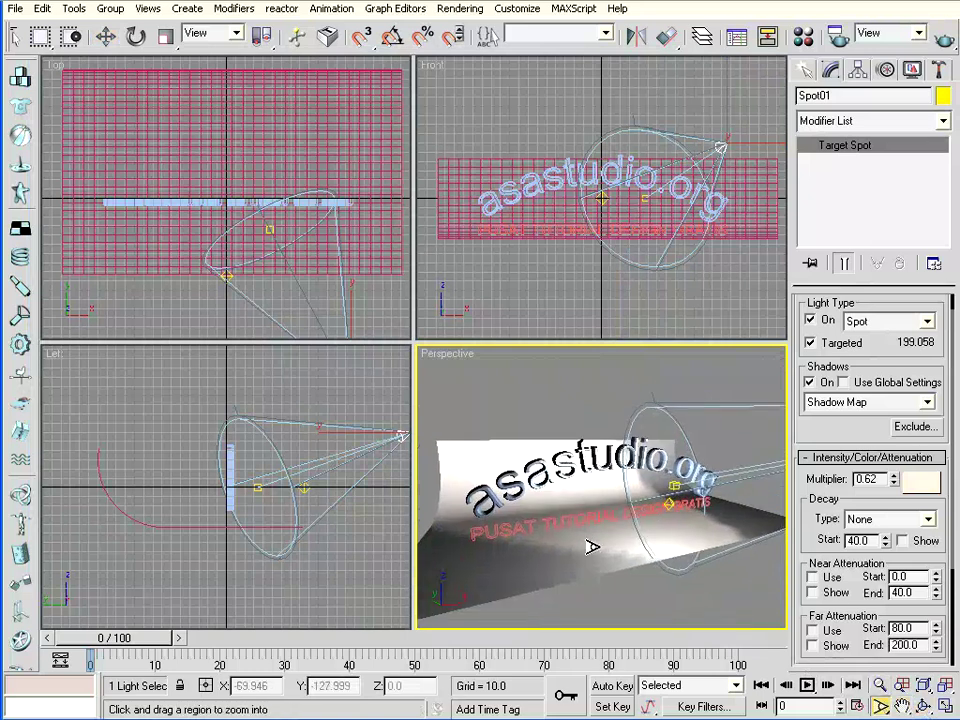
left_click_drag(540, 470, 591, 520)
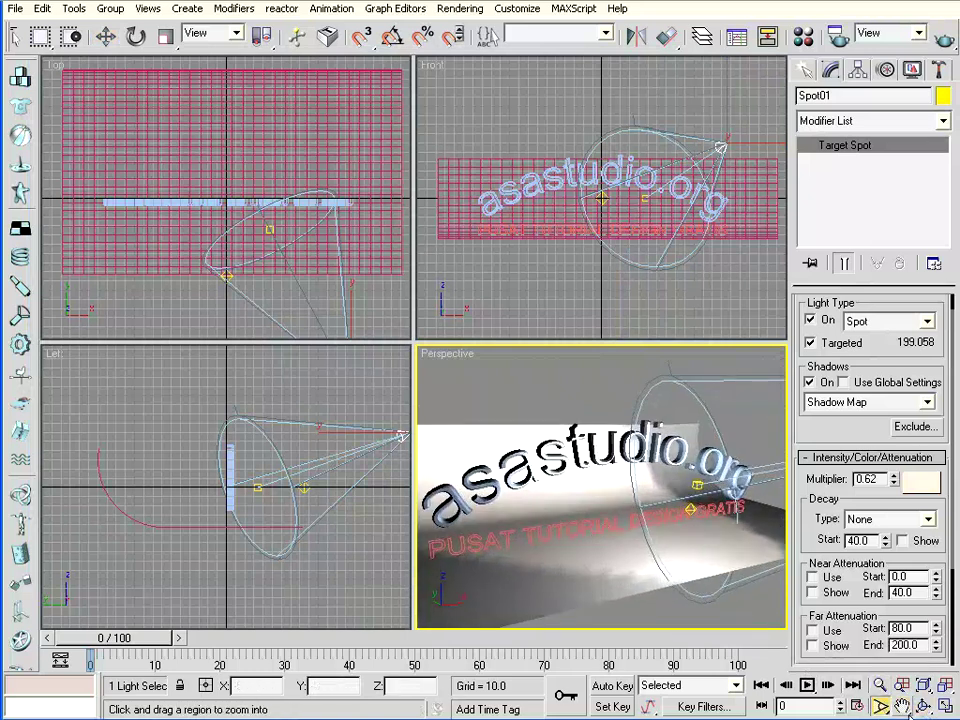
key("ctrl+p")
left_click_drag(628, 564, 598, 537)
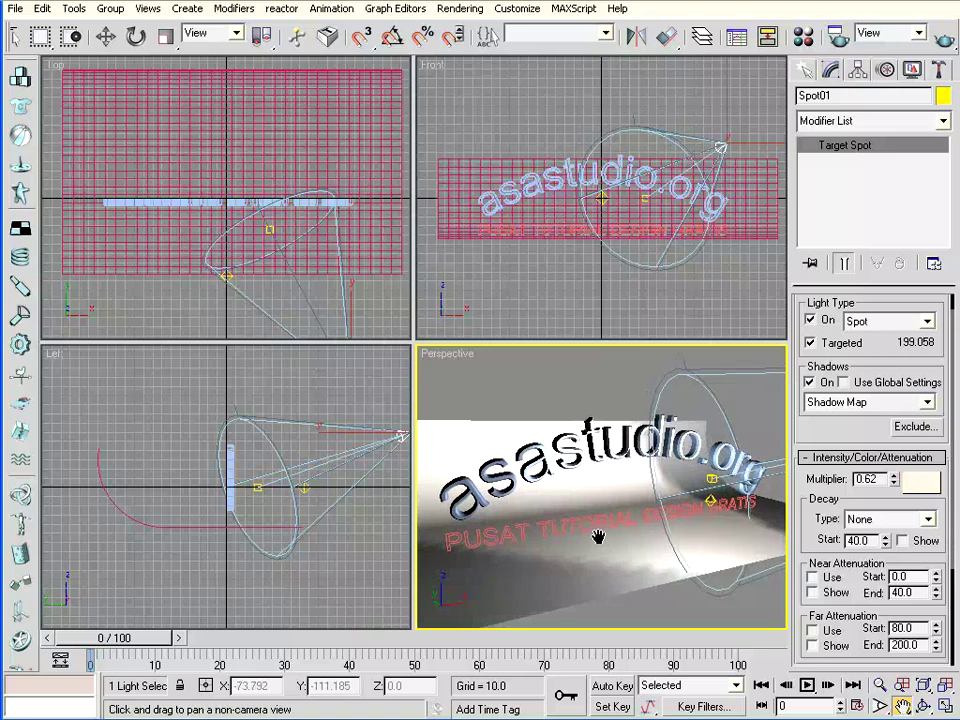
Quick-render the reframed Perspective view with the arched logo, red subtitle and shadowed backdrop
left_click(943, 37)
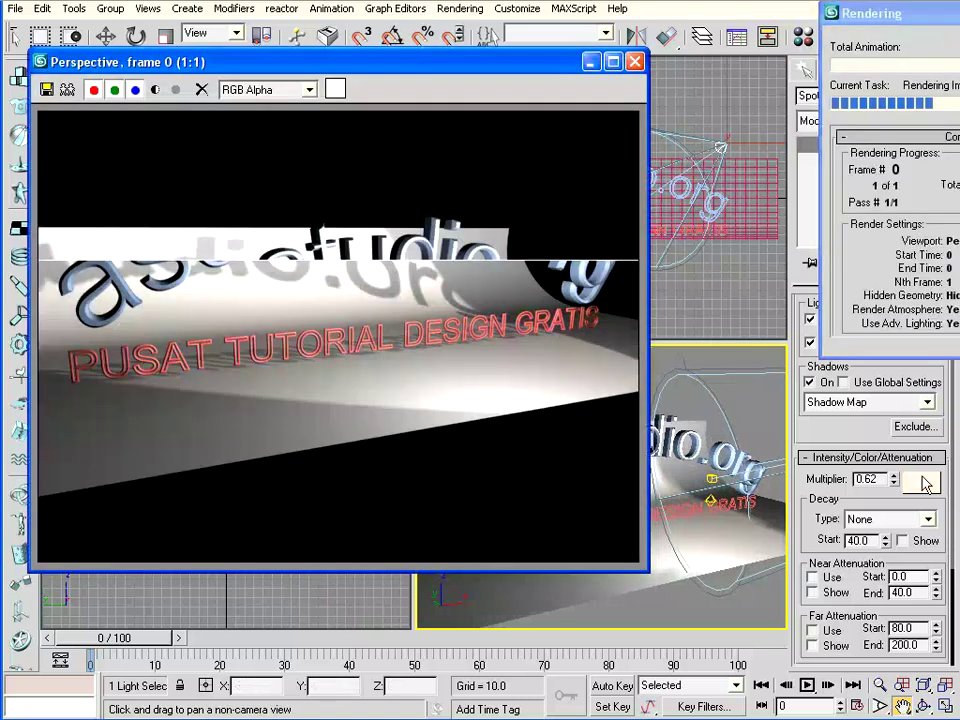